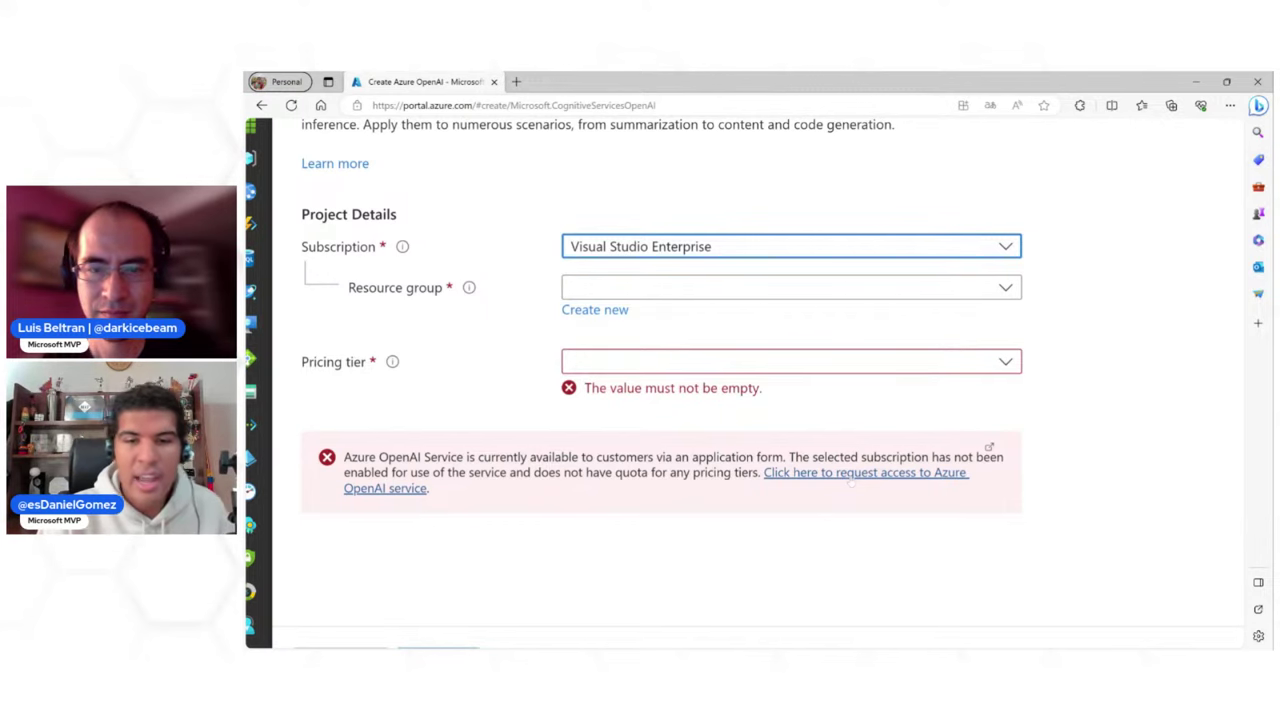
Open the Azure OpenAI access request form and review its instructions, applicant name questions and subscription ID questions
left_click(851, 479)
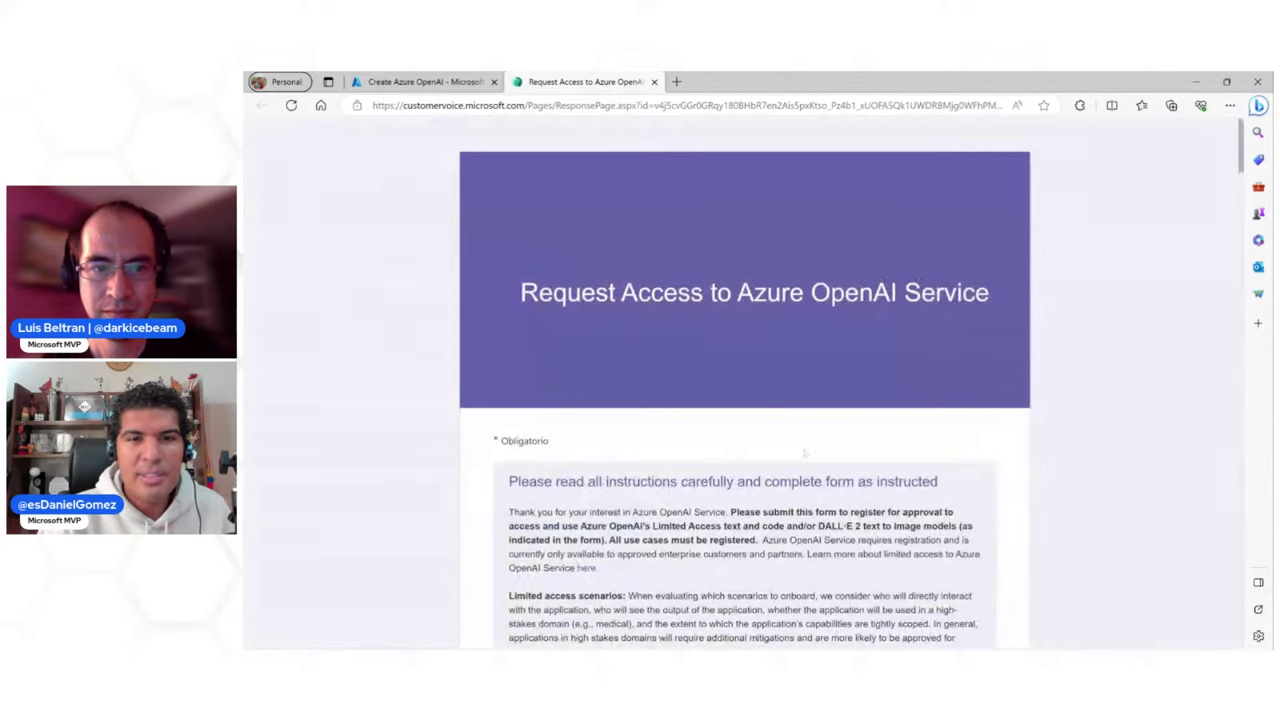
key("ctrl+plus")
key("ctrl+plus")
scroll(805, 453, "down", 3)
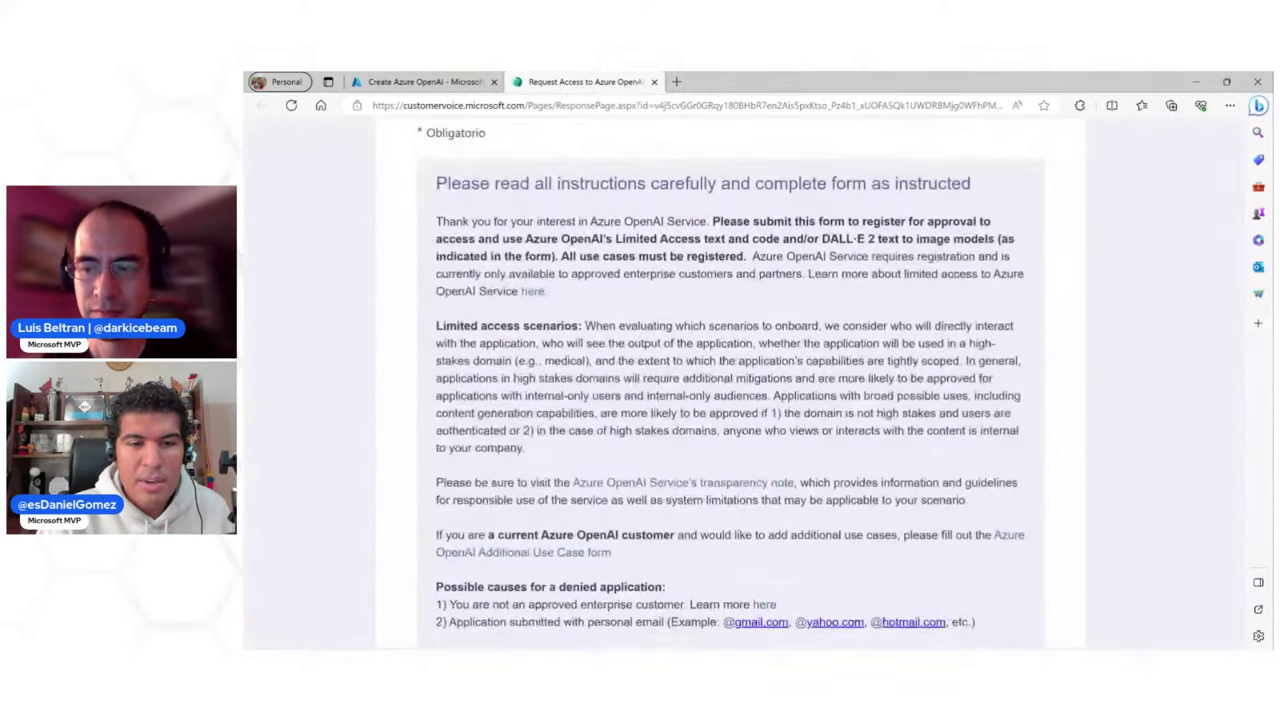
scroll(730, 390, "down", 6)
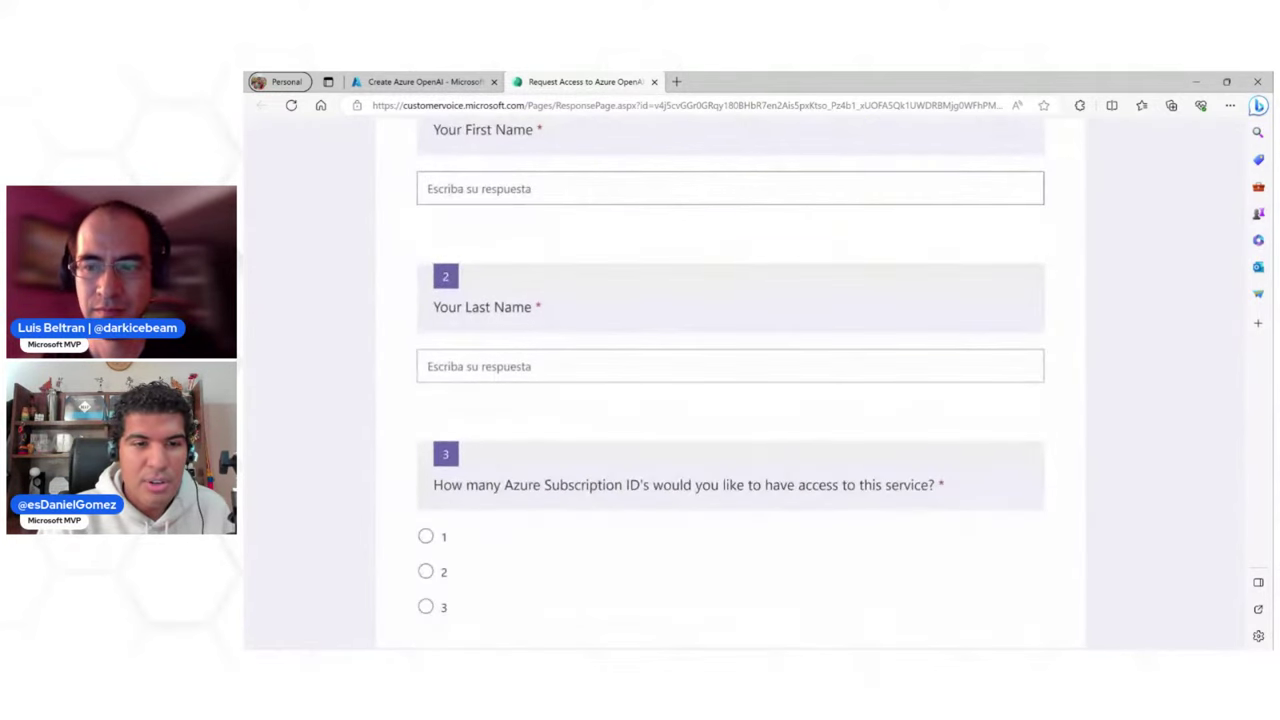
scroll(730, 390, "down", 2)
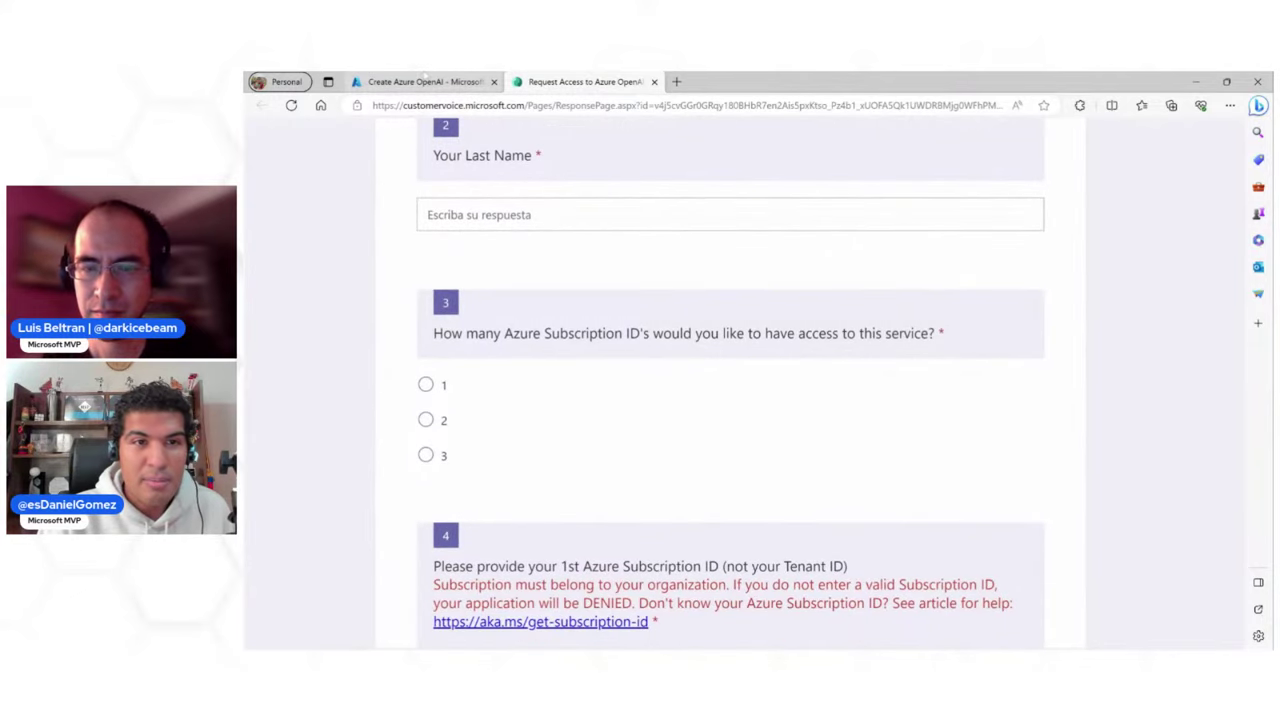
left_click(411, 83)
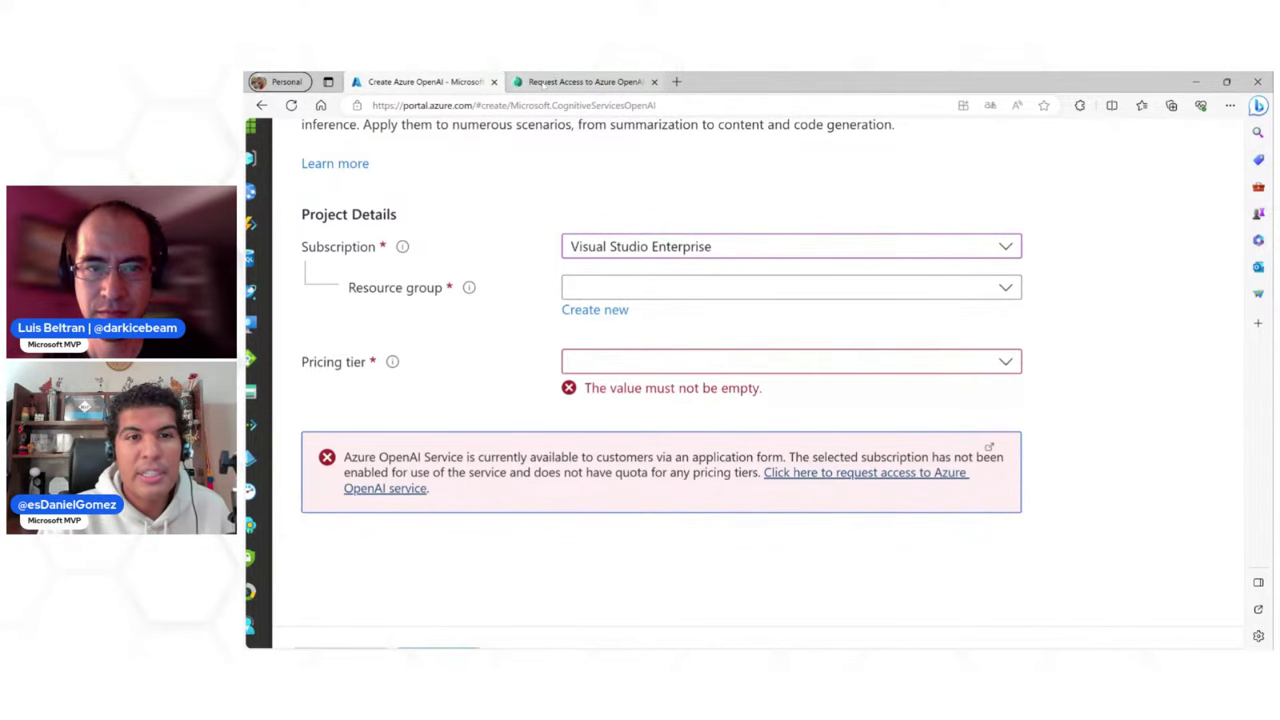
left_click(546, 83)
scroll(591, 418, "down", 4)
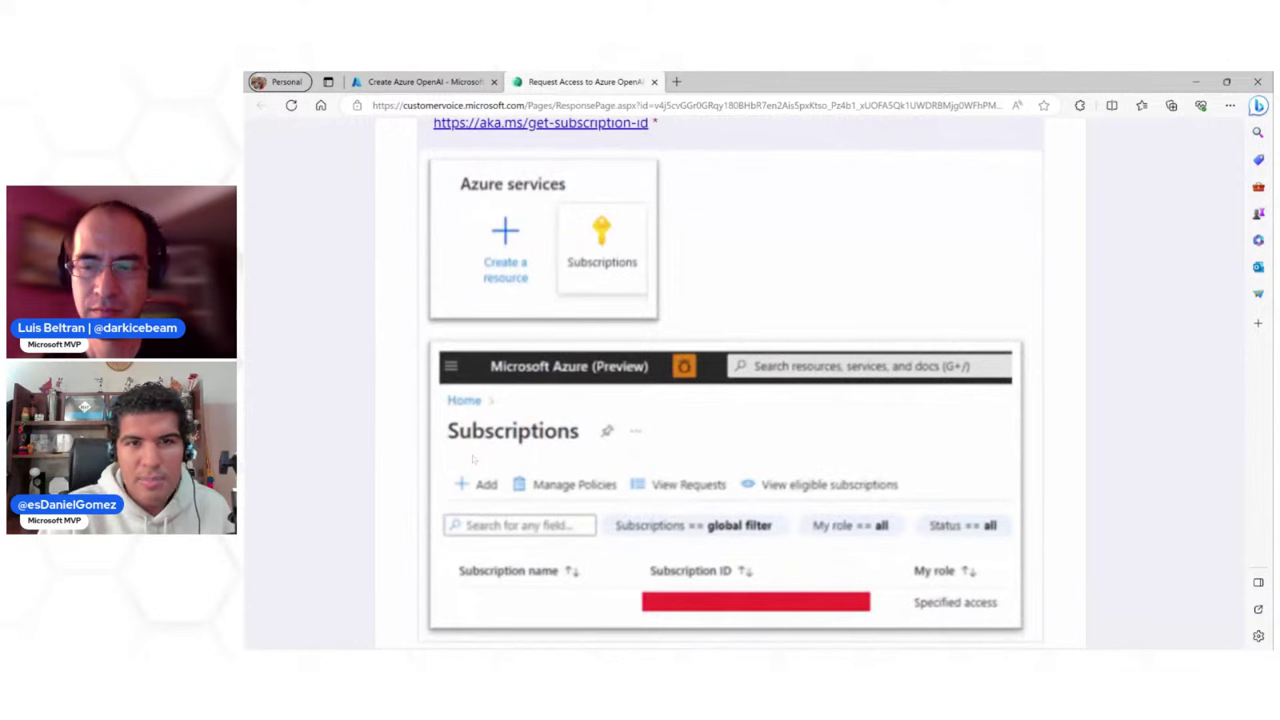
scroll(730, 400, "down", 2)
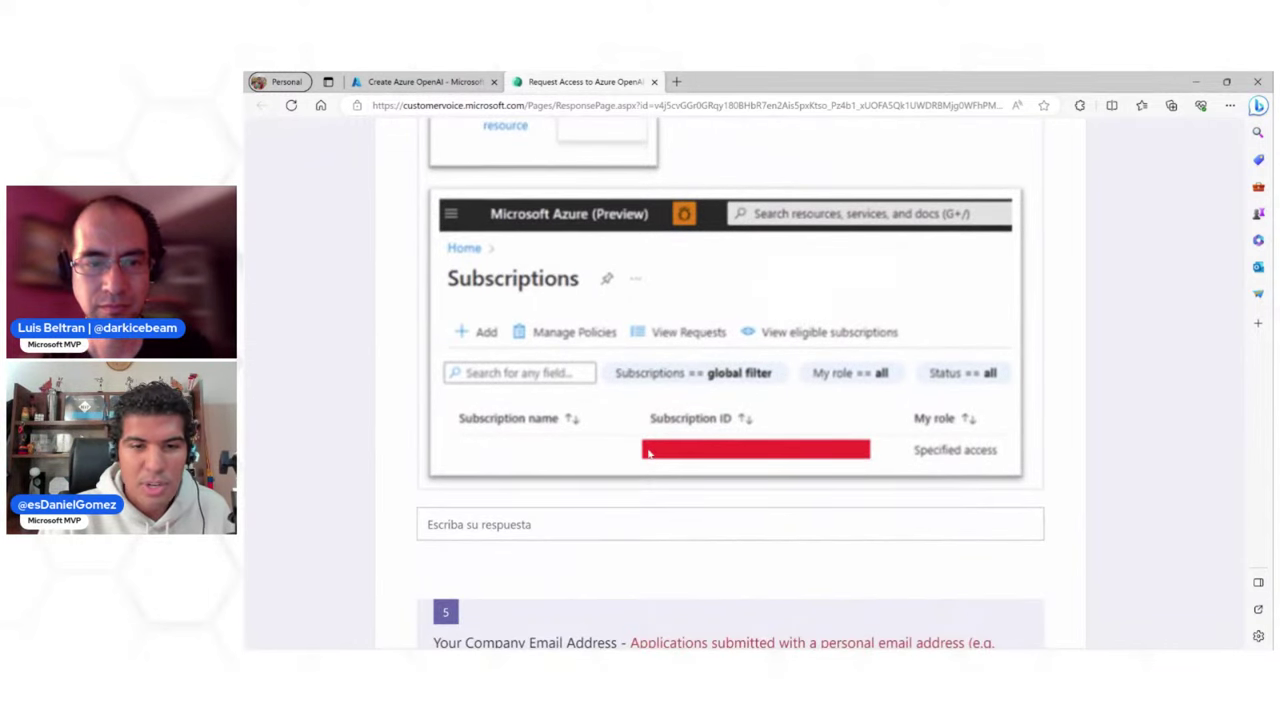
scroll(690, 360, "down", 2)
Review the form's company details, the requested service features in question 18, and the terms and attestation questions
key("ctrl+minus")
key("ctrl+minus")
scroll(567, 485, "down", 8)
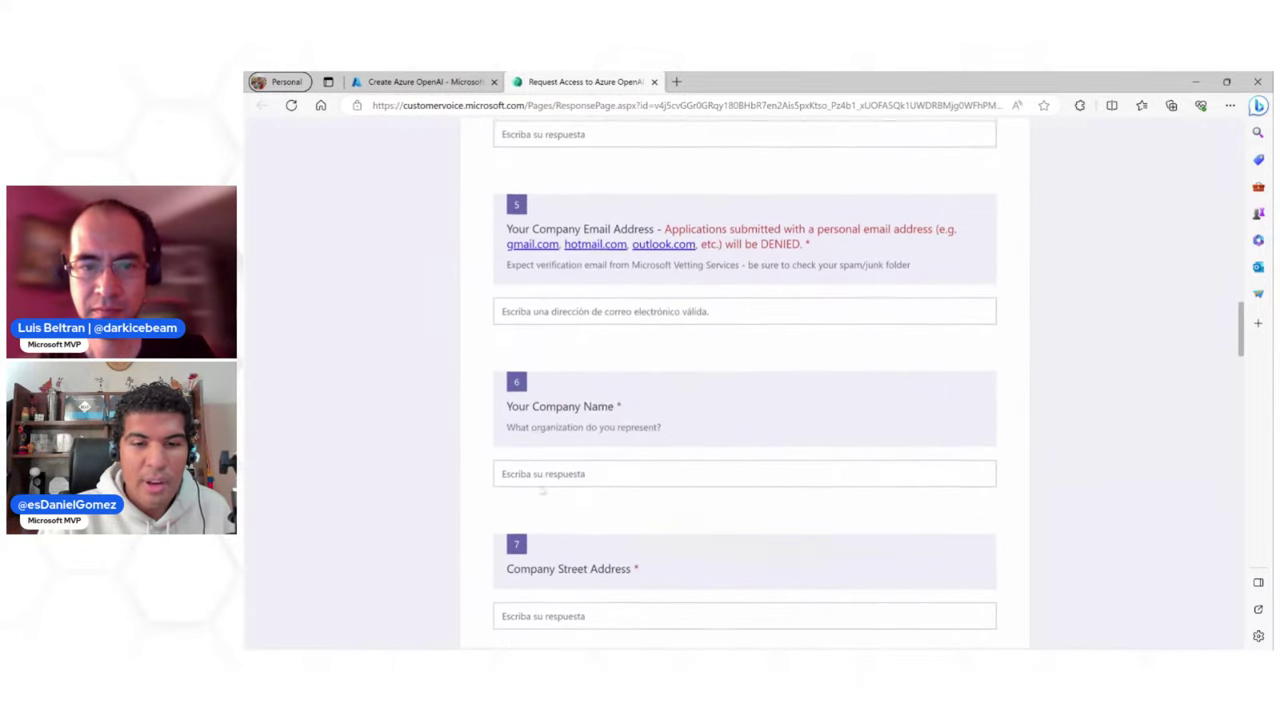
scroll(541, 490, "down", 14)
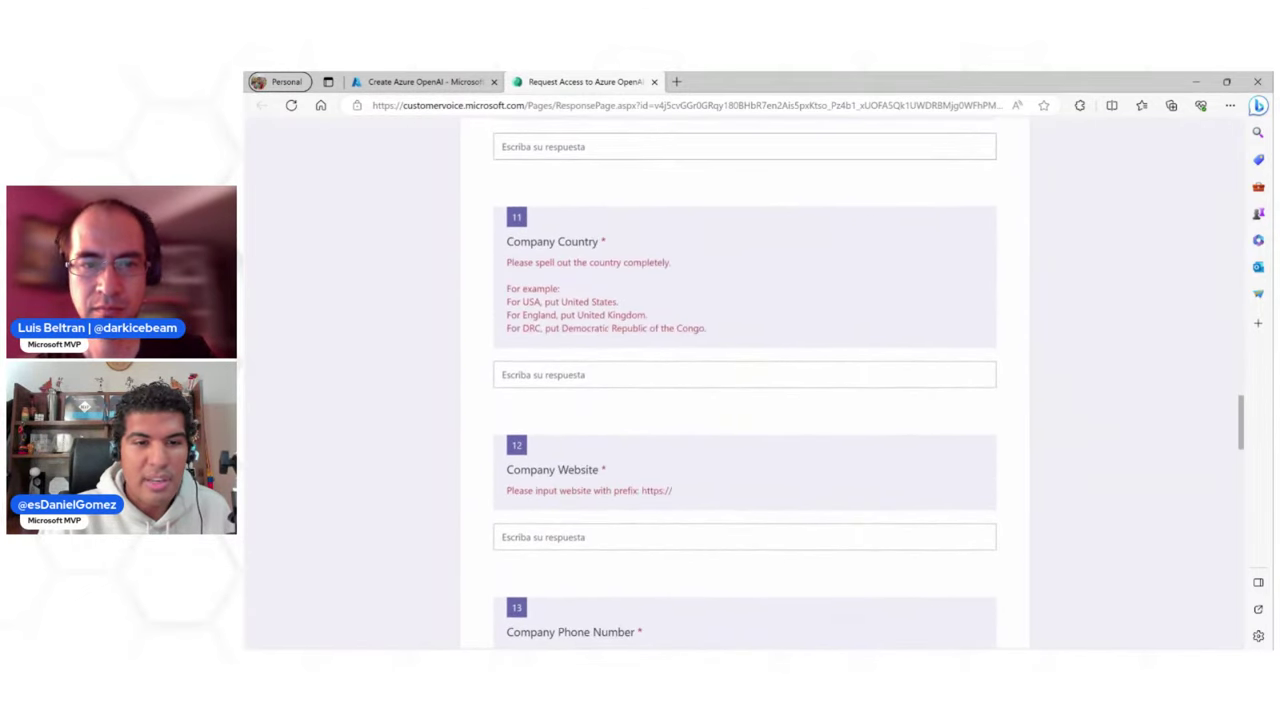
scroll(553, 251, "down", 4)
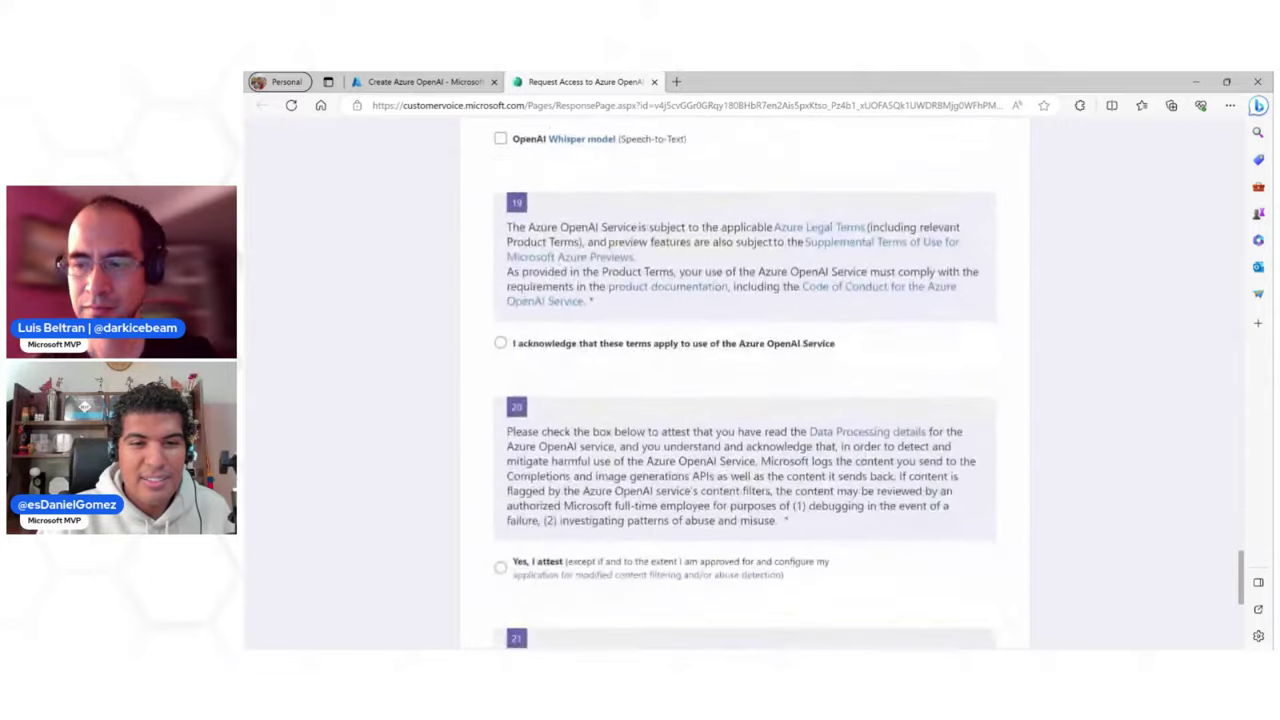
scroll(553, 251, "up", 2)
scroll(553, 251, "up", 3)
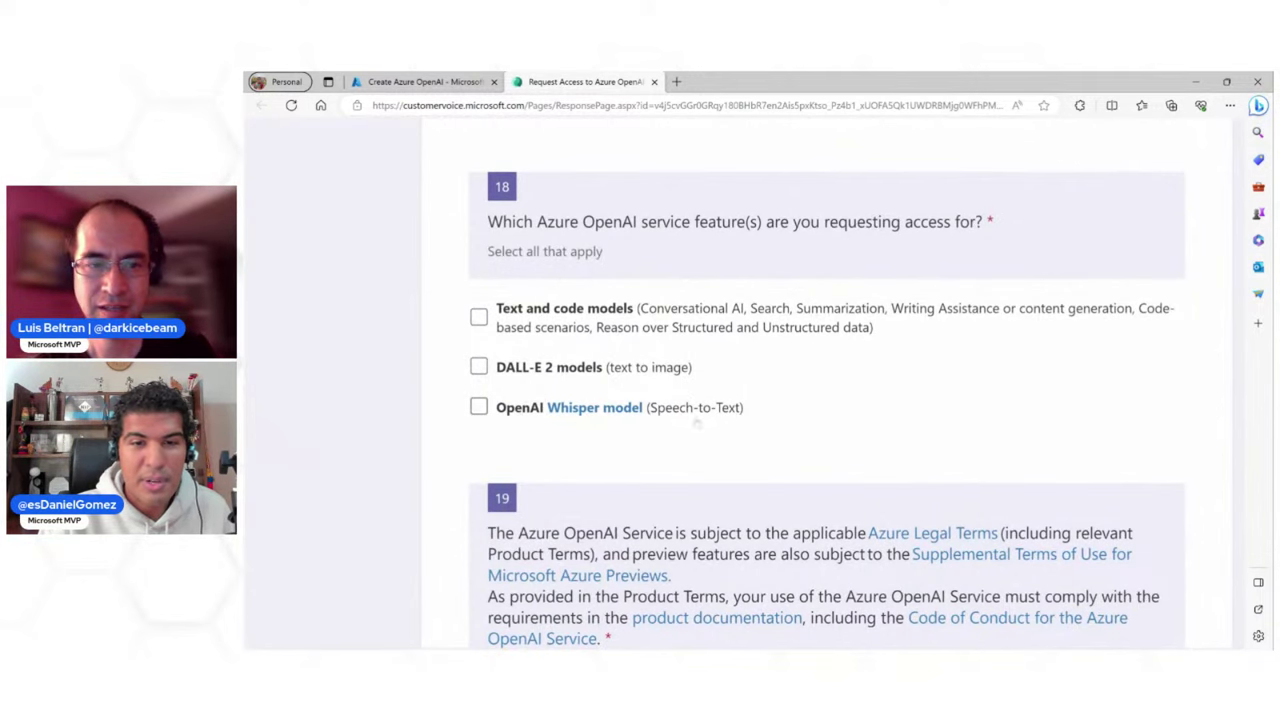
scroll(634, 452, "down", 3)
scroll(634, 452, "down", 5)
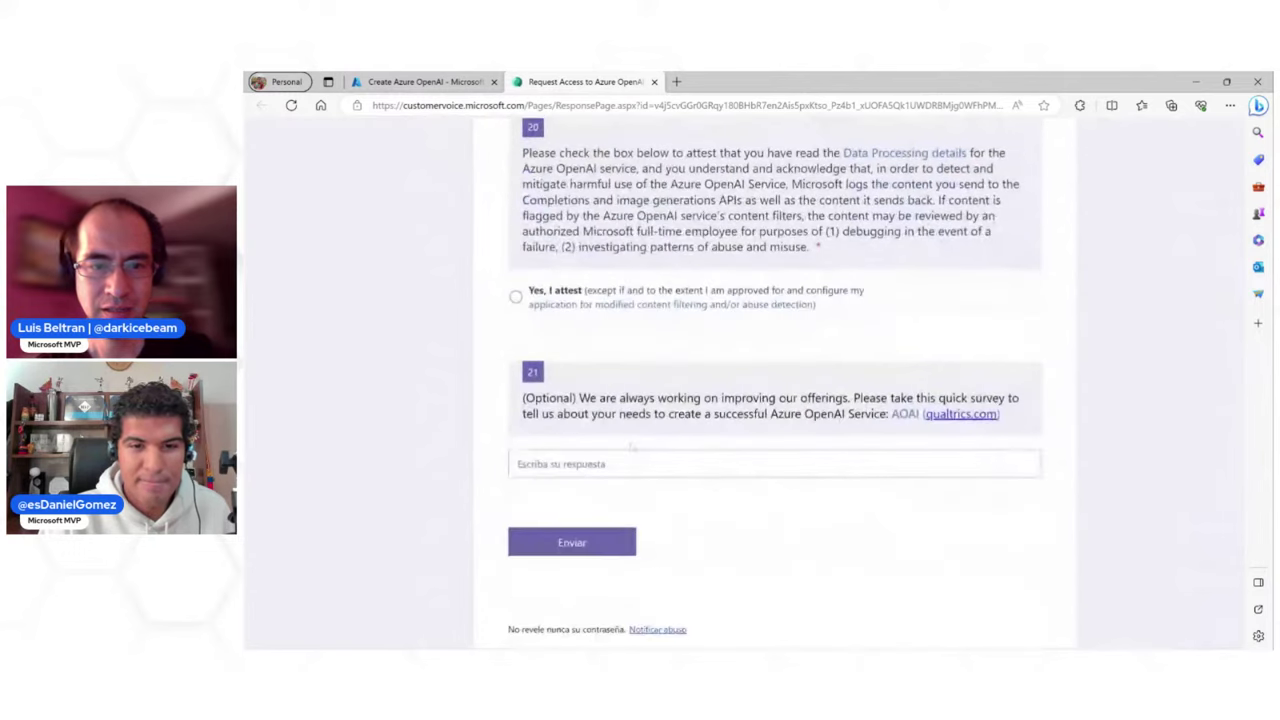
scroll(745, 385, "up", 15)
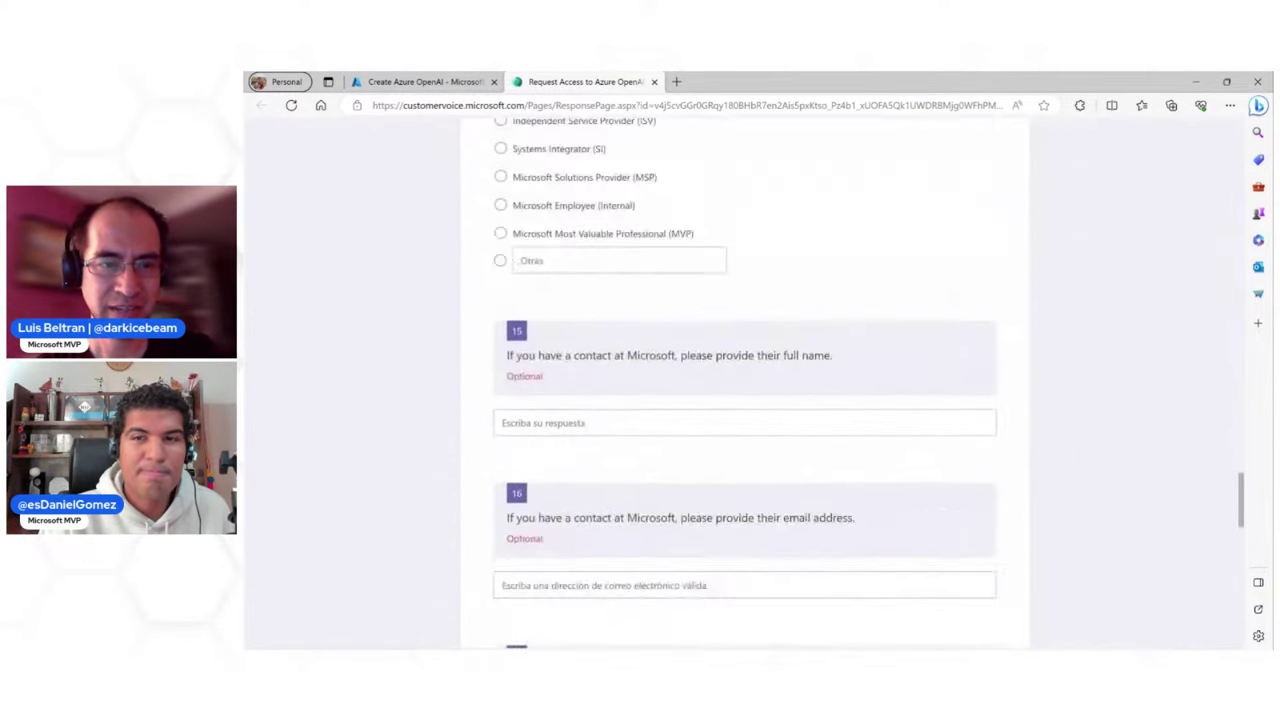
scroll(745, 385, "up", 20)
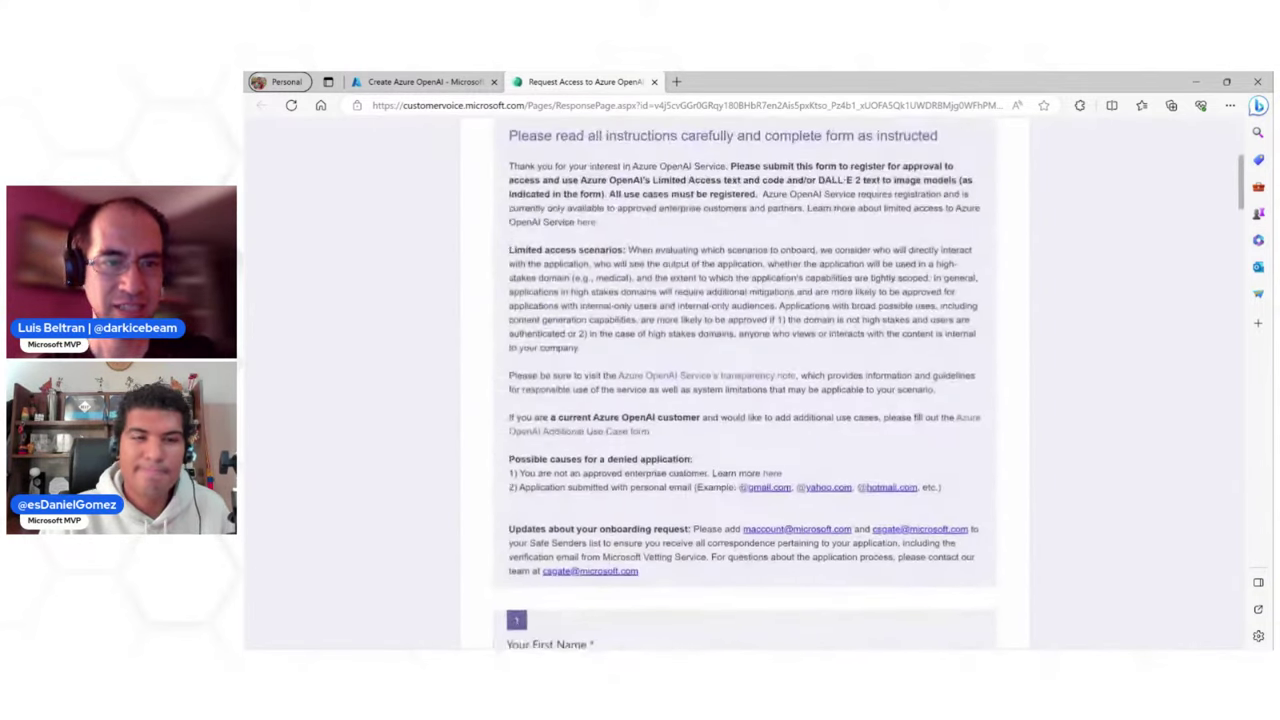
Return to the Azure OpenAI creation page and set the subscription to Microsoft Azure Sponsorship and the resource group to Demos
left_click(431, 80)
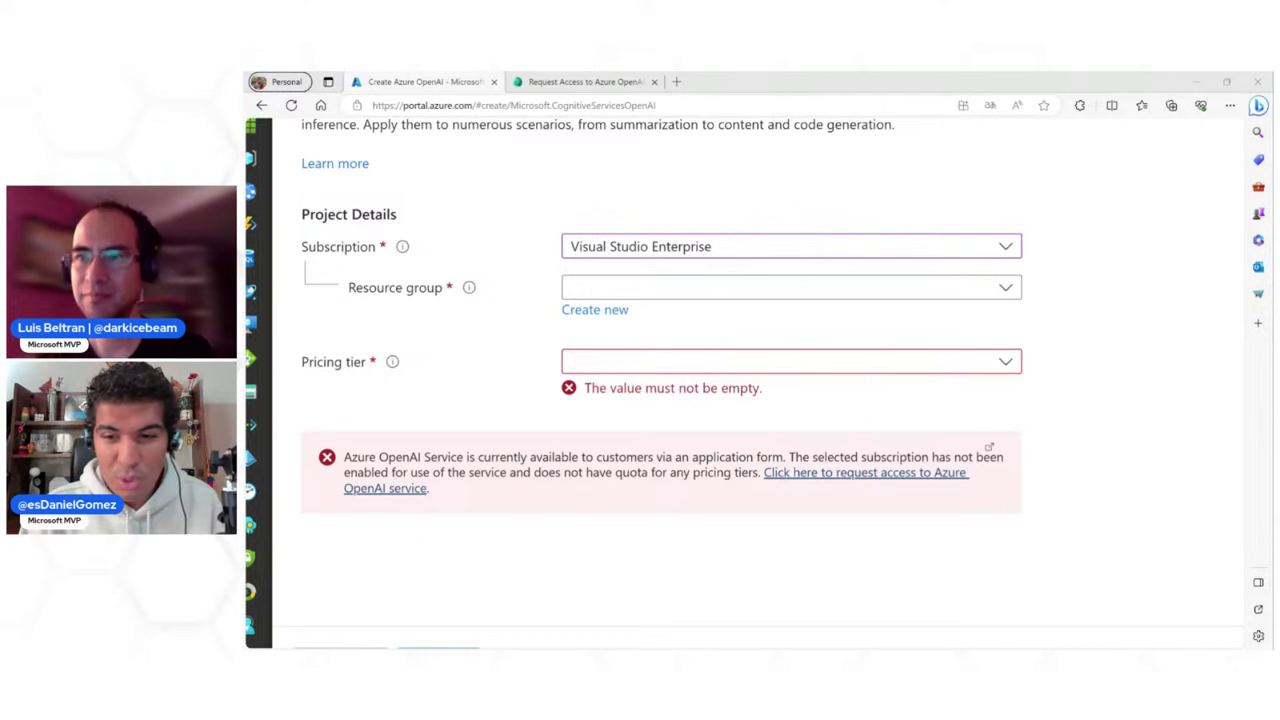
key("alt+Tab")
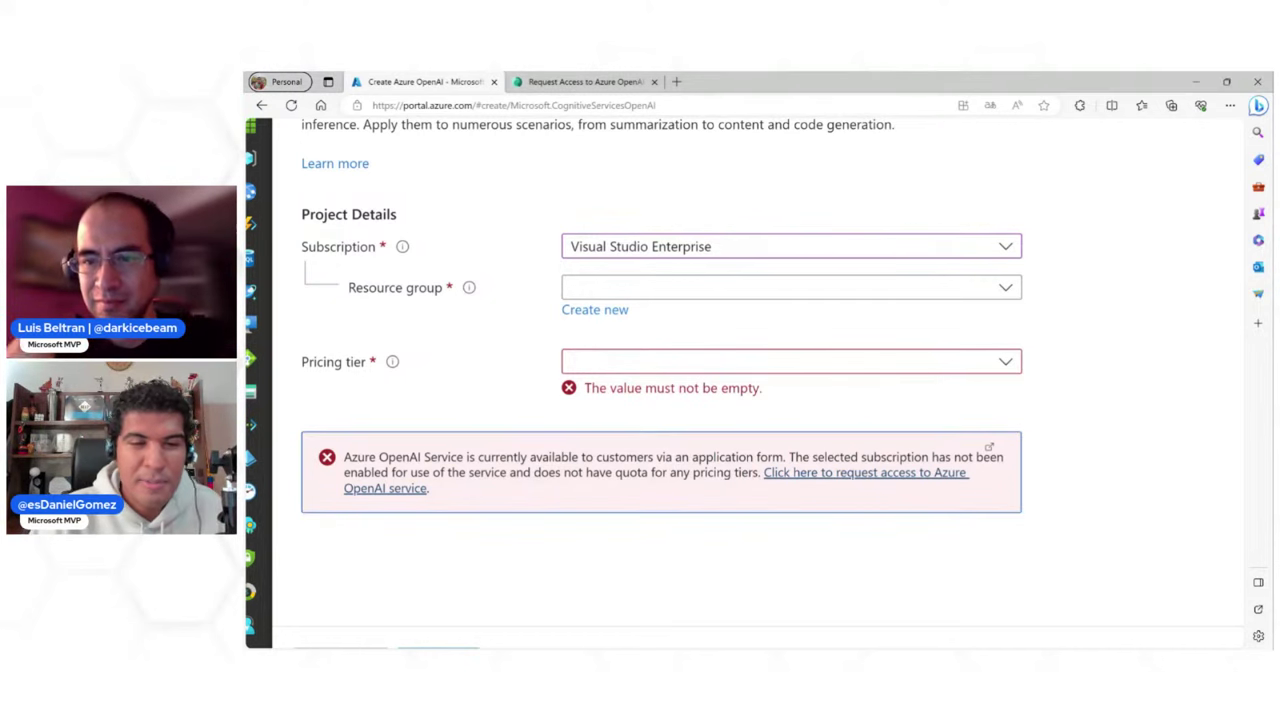
left_click(685, 260)
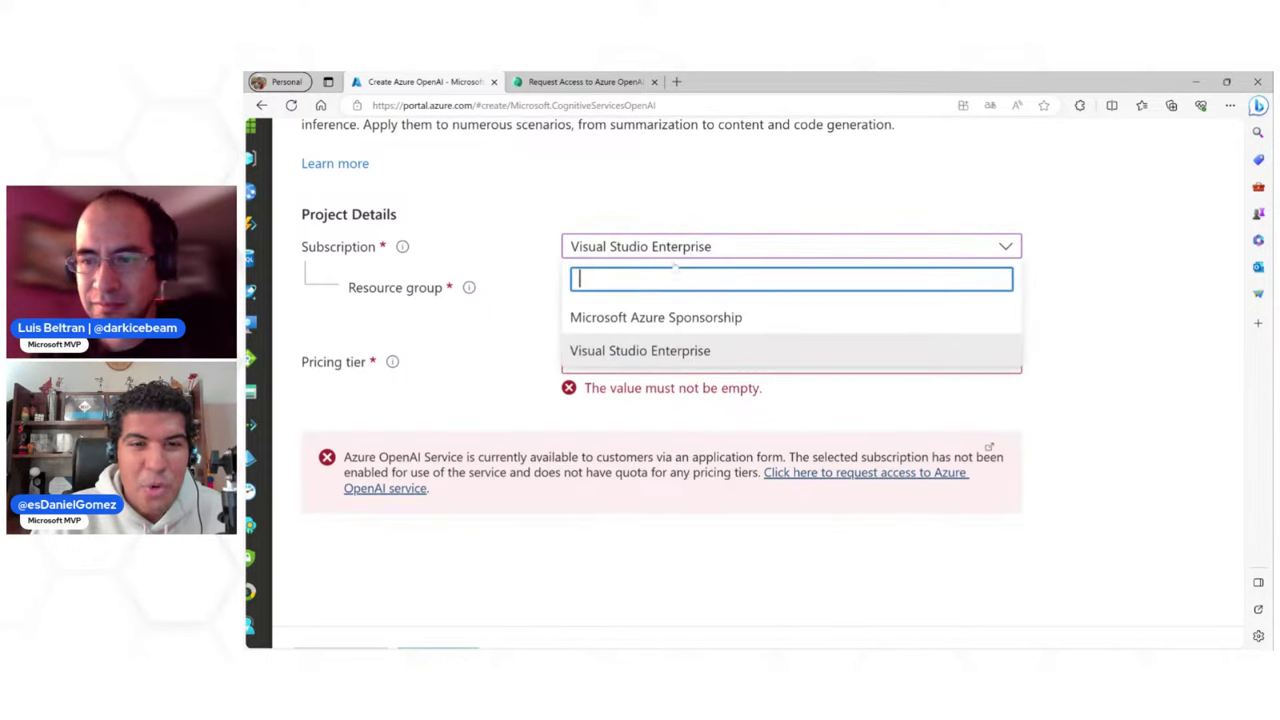
left_click(670, 314)
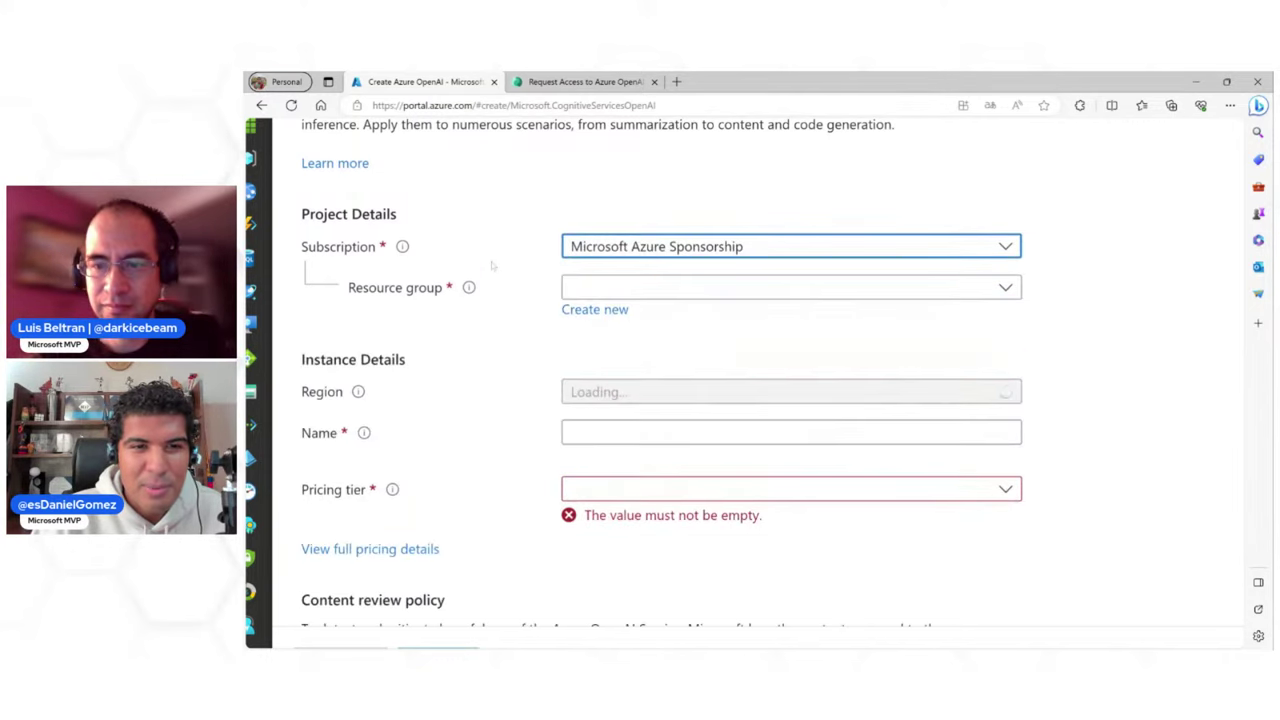
scroll(510, 273, "down", 1)
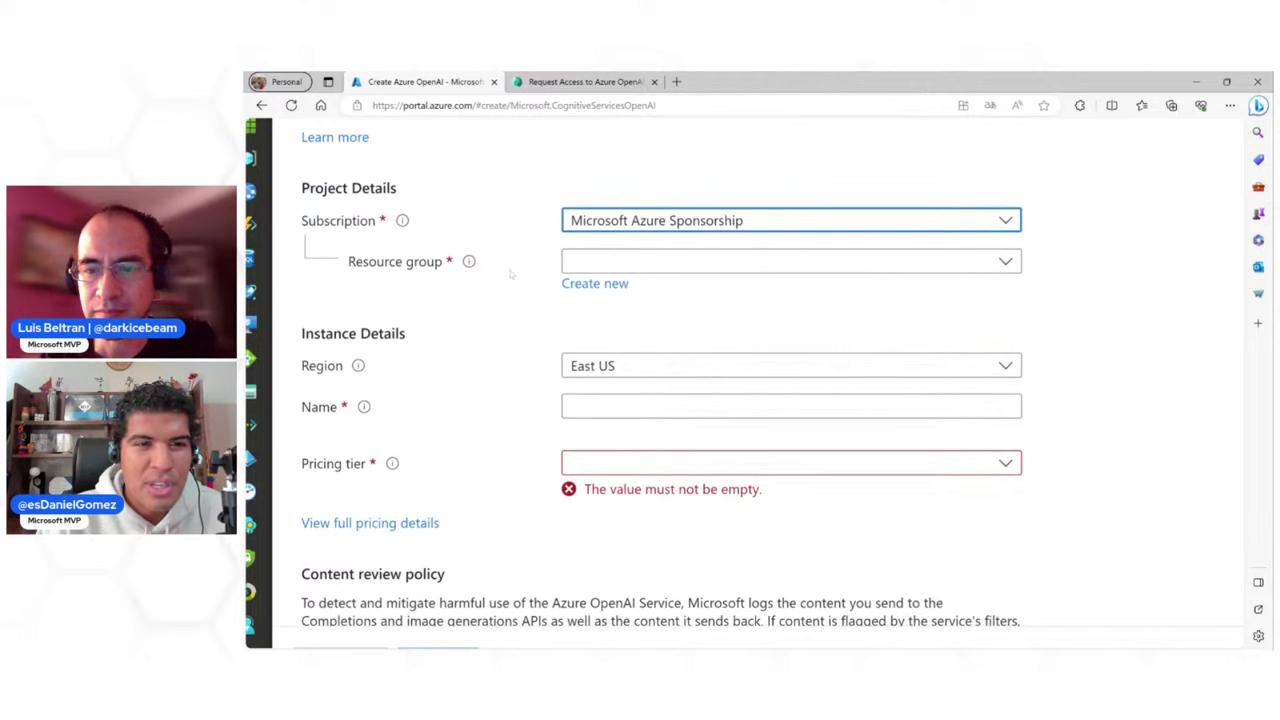
left_click(623, 256)
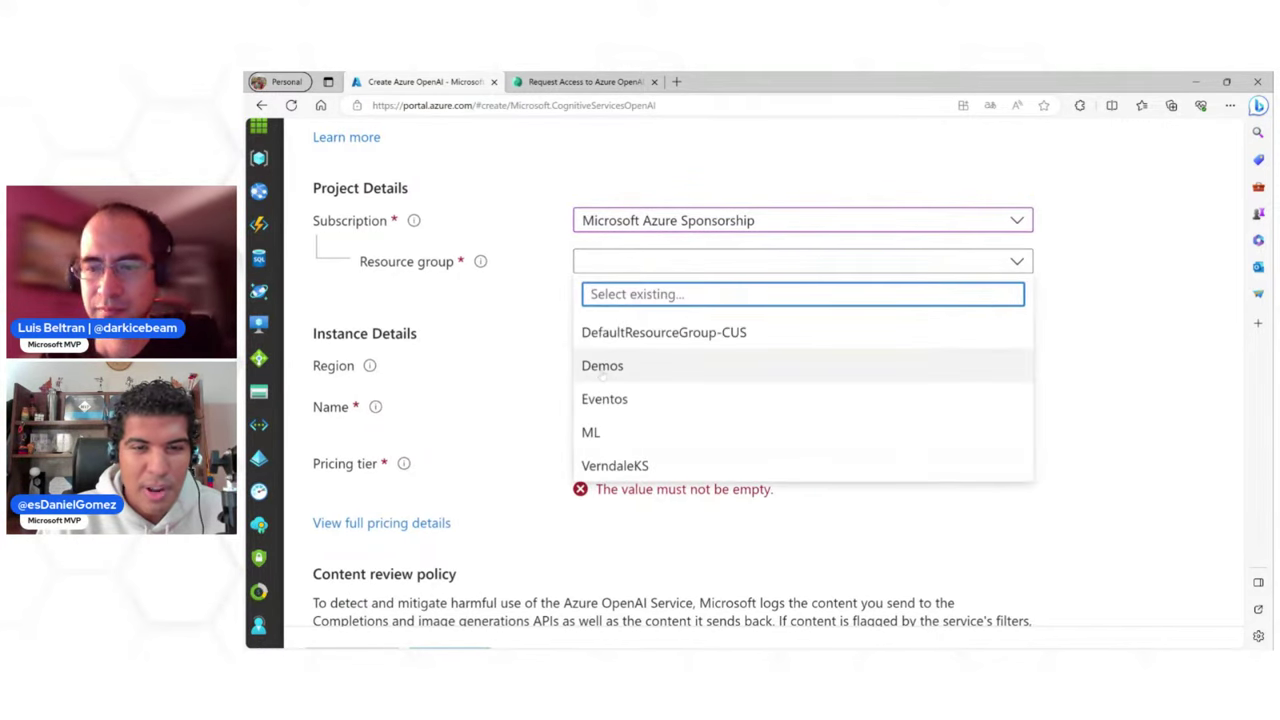
left_click(604, 368)
Look through the available regions for the instance, keeping East US
scroll(521, 323, "down", 1)
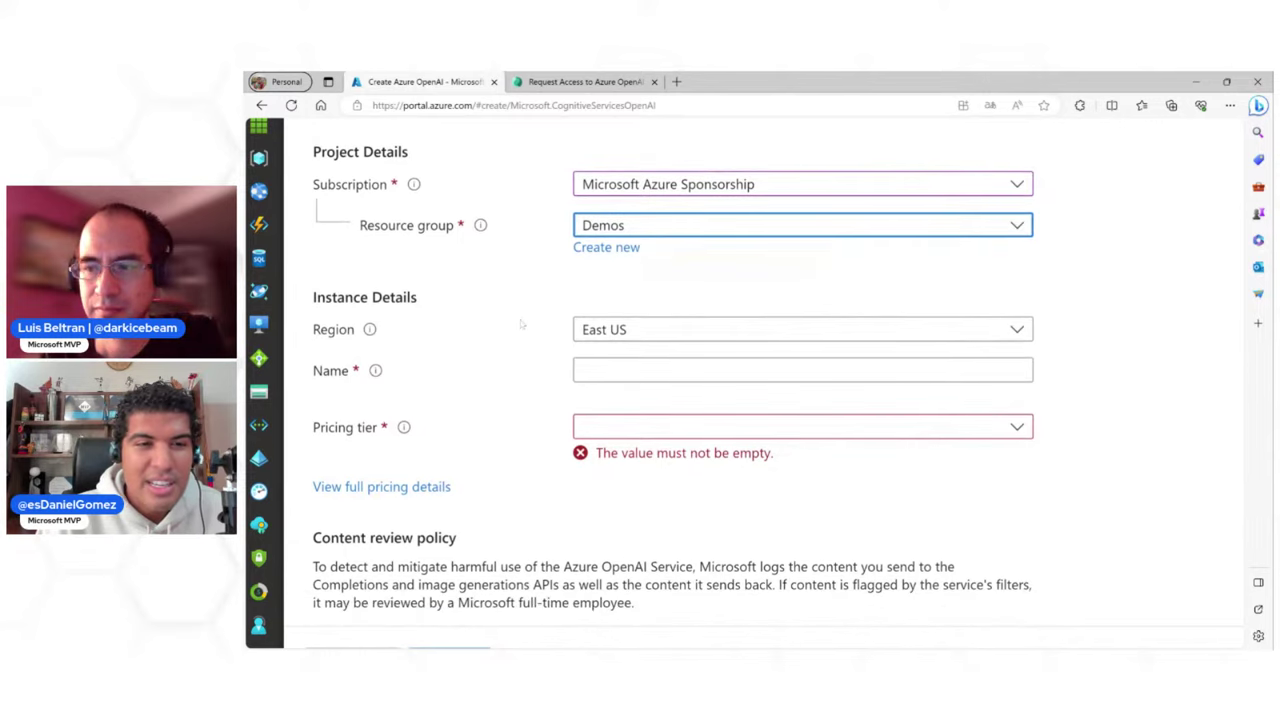
scroll(521, 323, "down", 1)
scroll(521, 323, "down", 1)
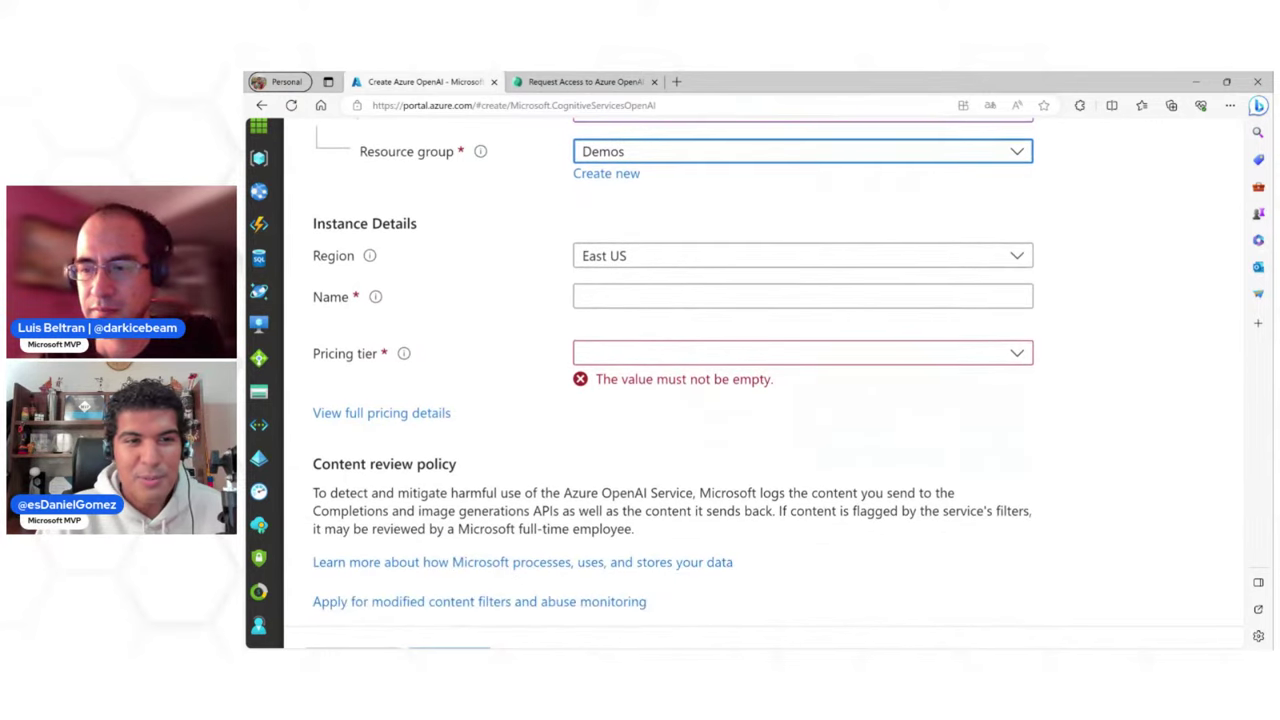
left_click(624, 256)
left_click(624, 256)
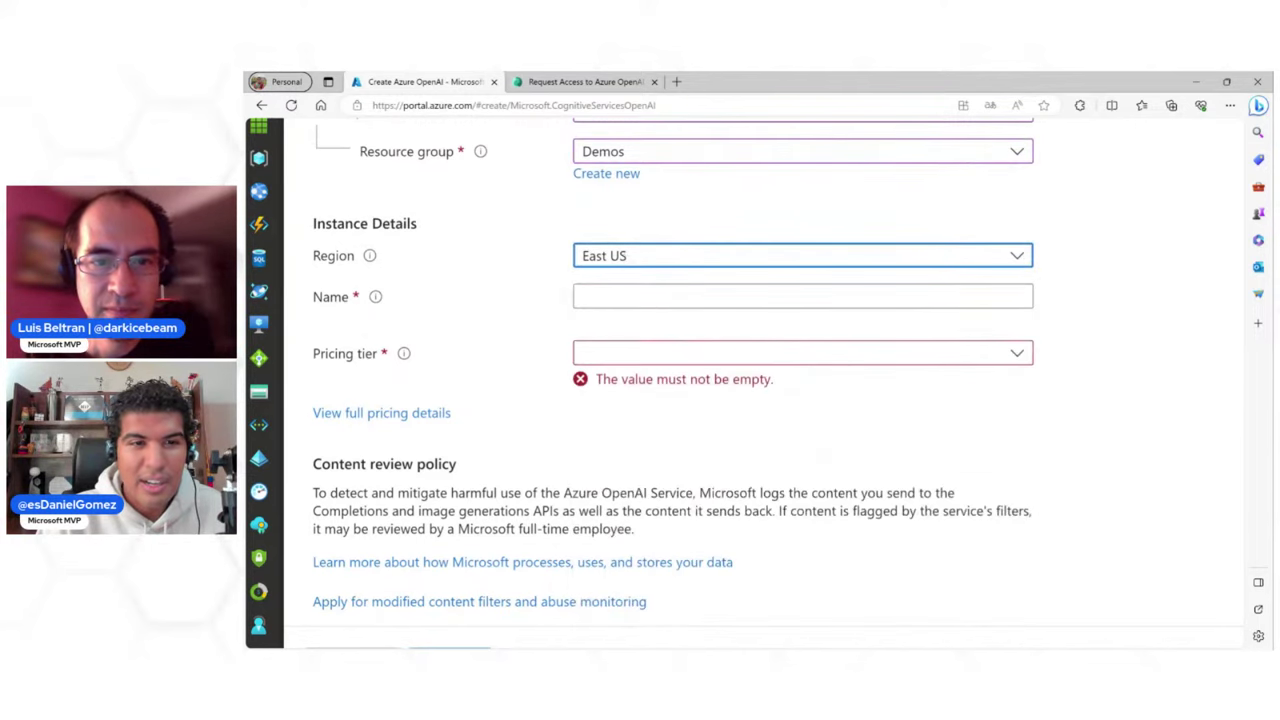
left_click(625, 257)
scroll(718, 451, "down", 1)
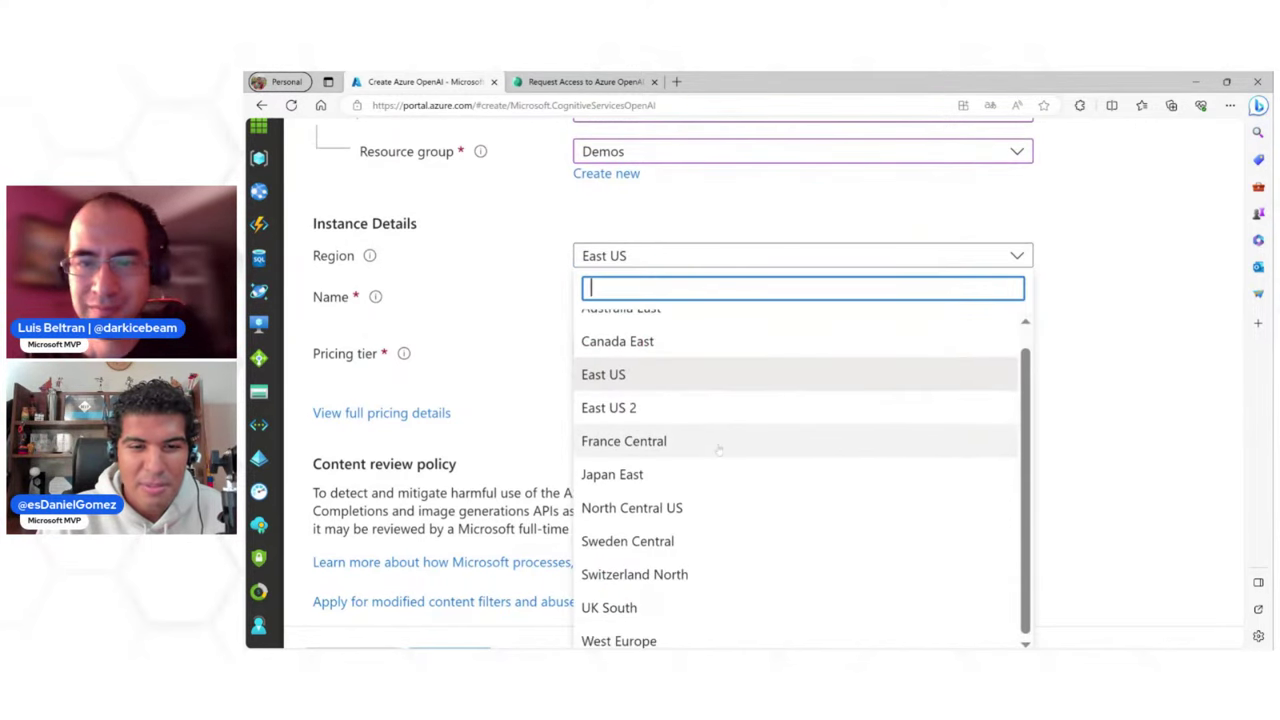
scroll(636, 449, "down", 1)
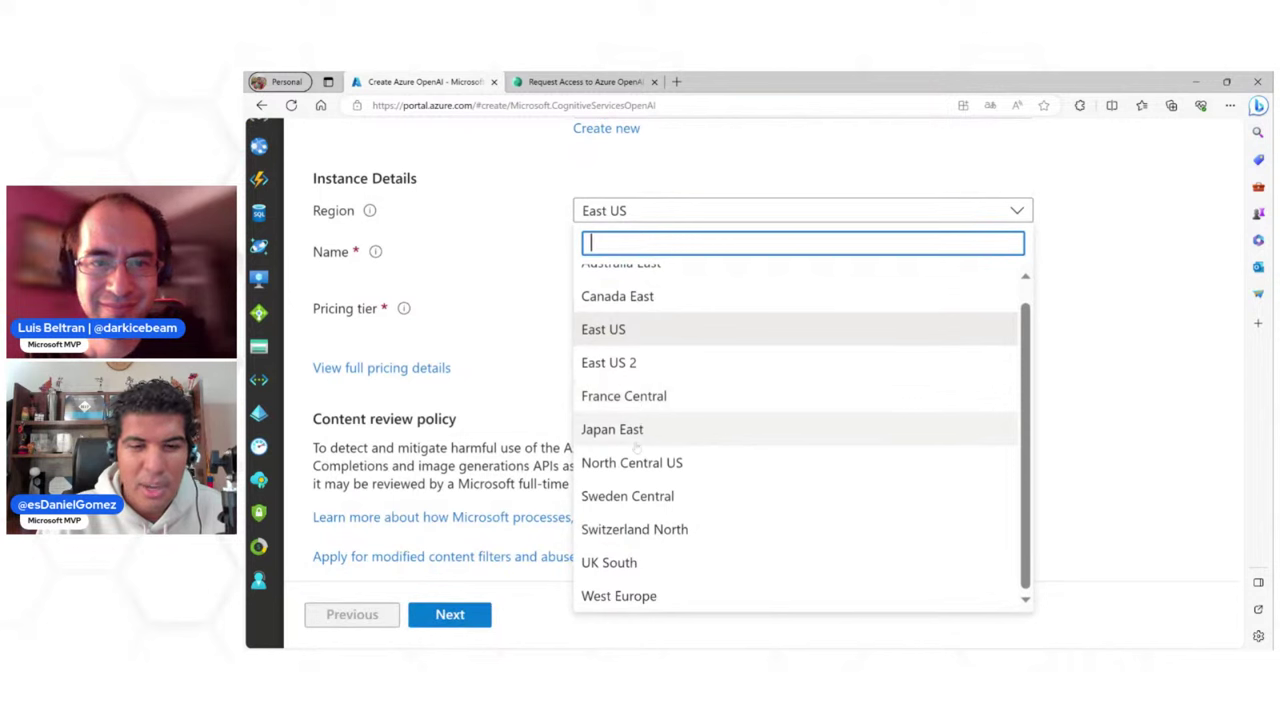
scroll(636, 449, "up", 1)
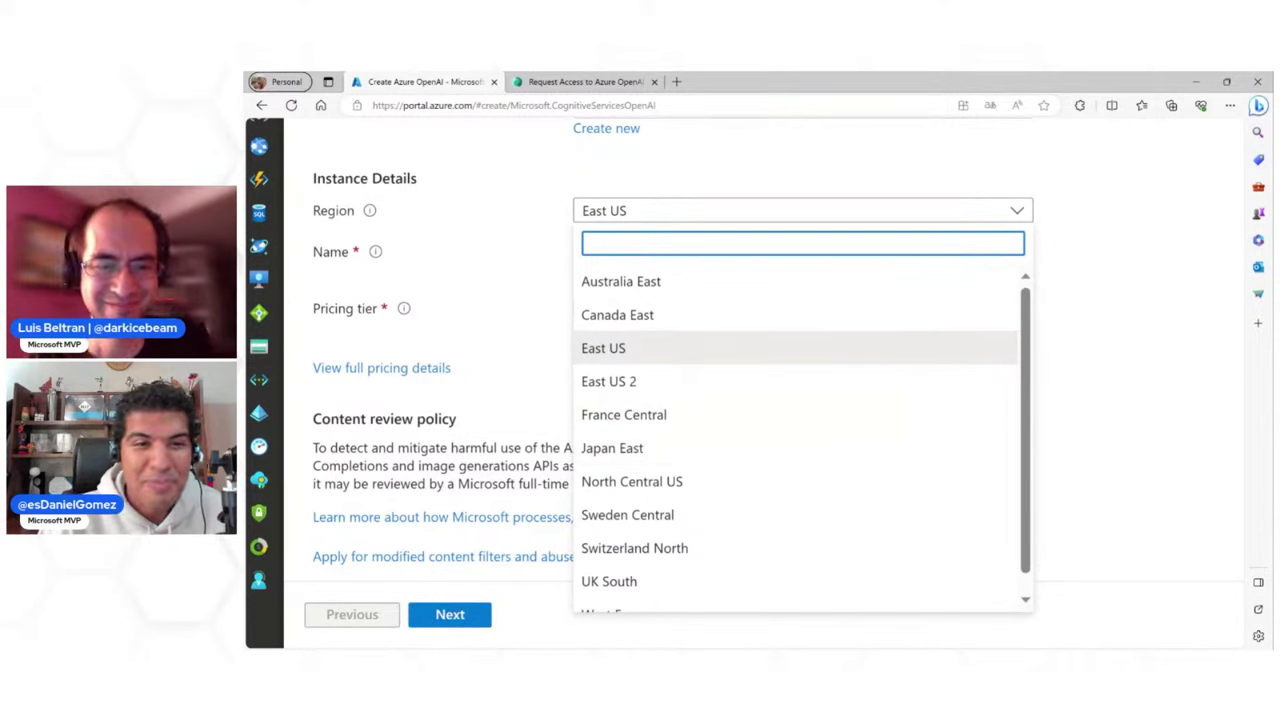
left_click(517, 274)
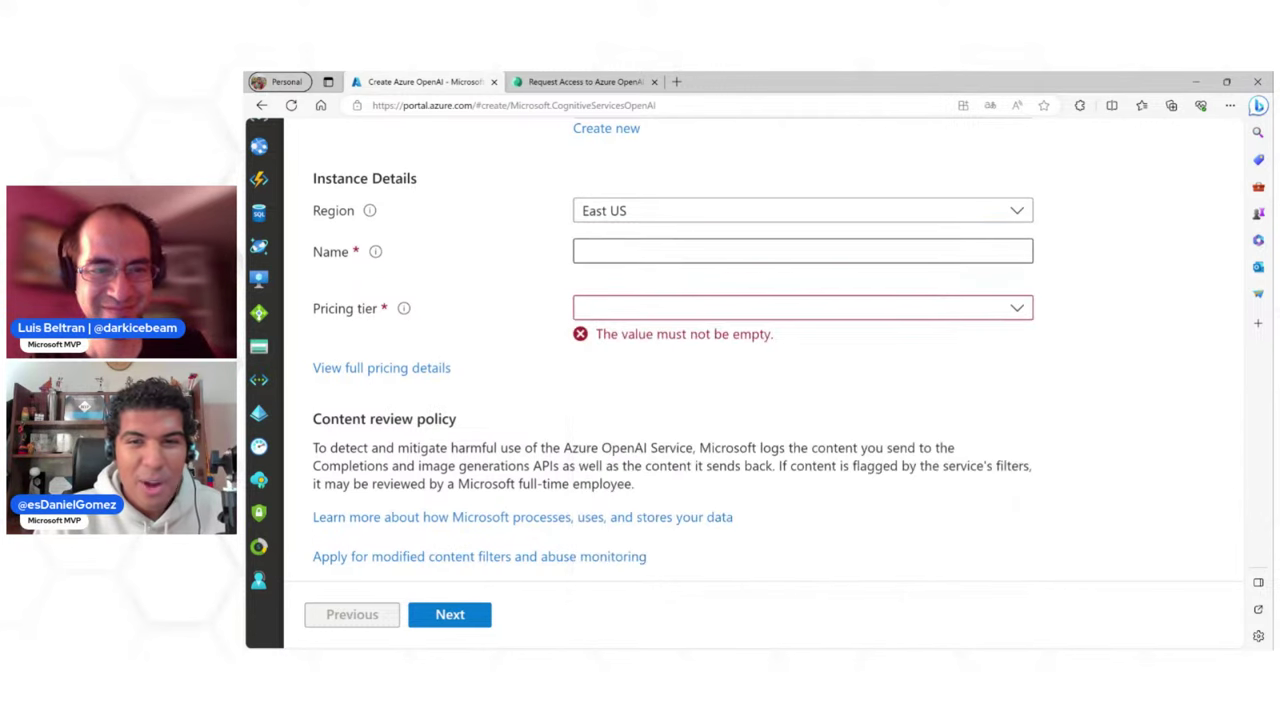
Name the instance OpenAIReactor and choose the Standard S0 pricing tier
left_click(584, 251)
type("OpenAI2323")
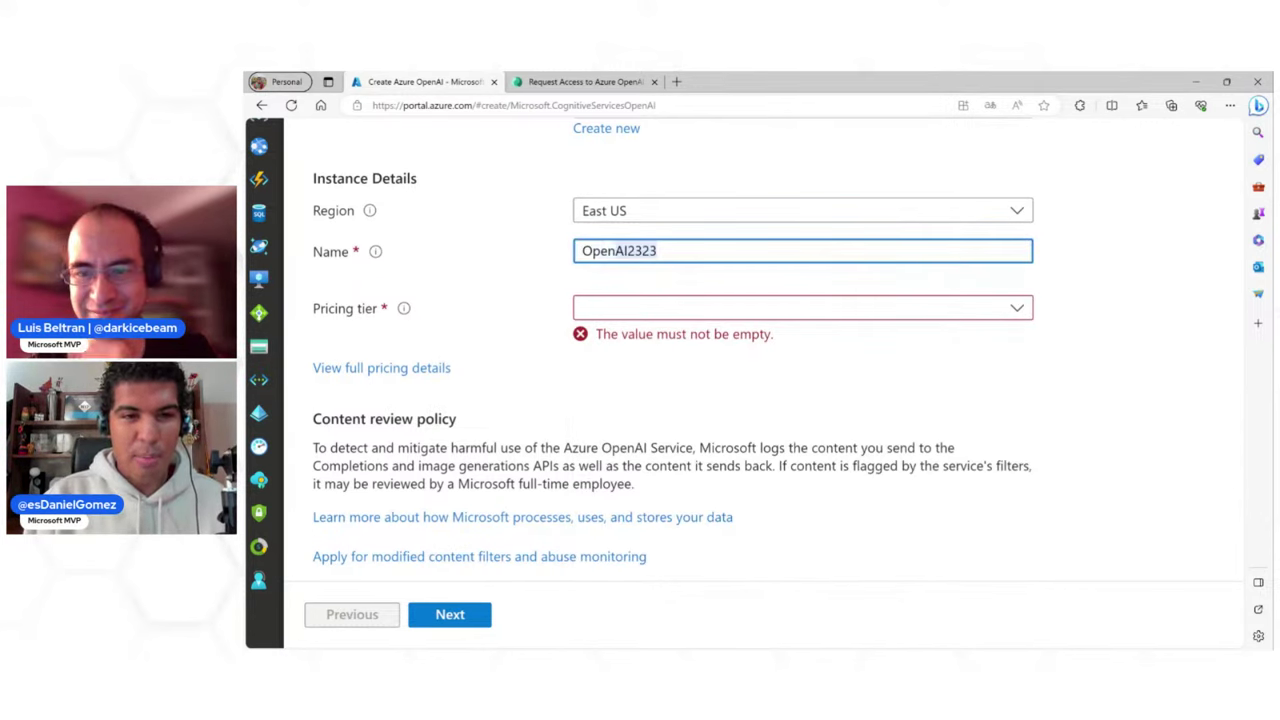
type("Reactor")
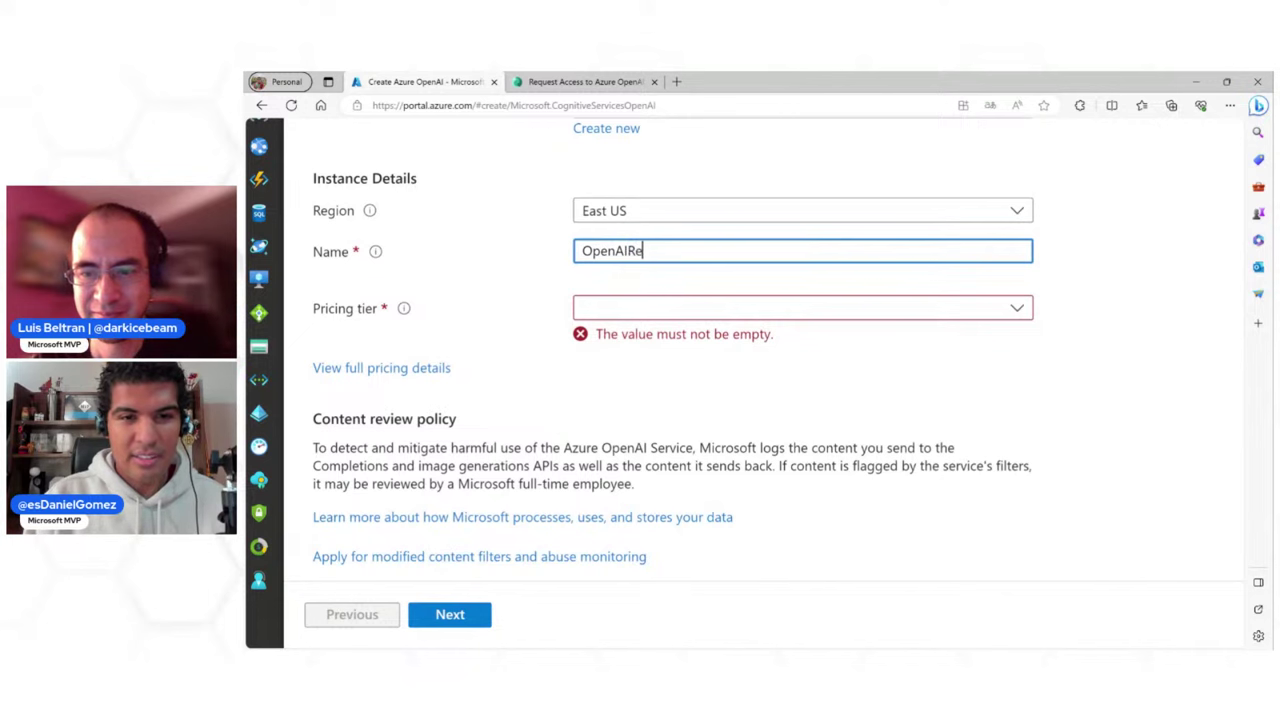
left_click(527, 271)
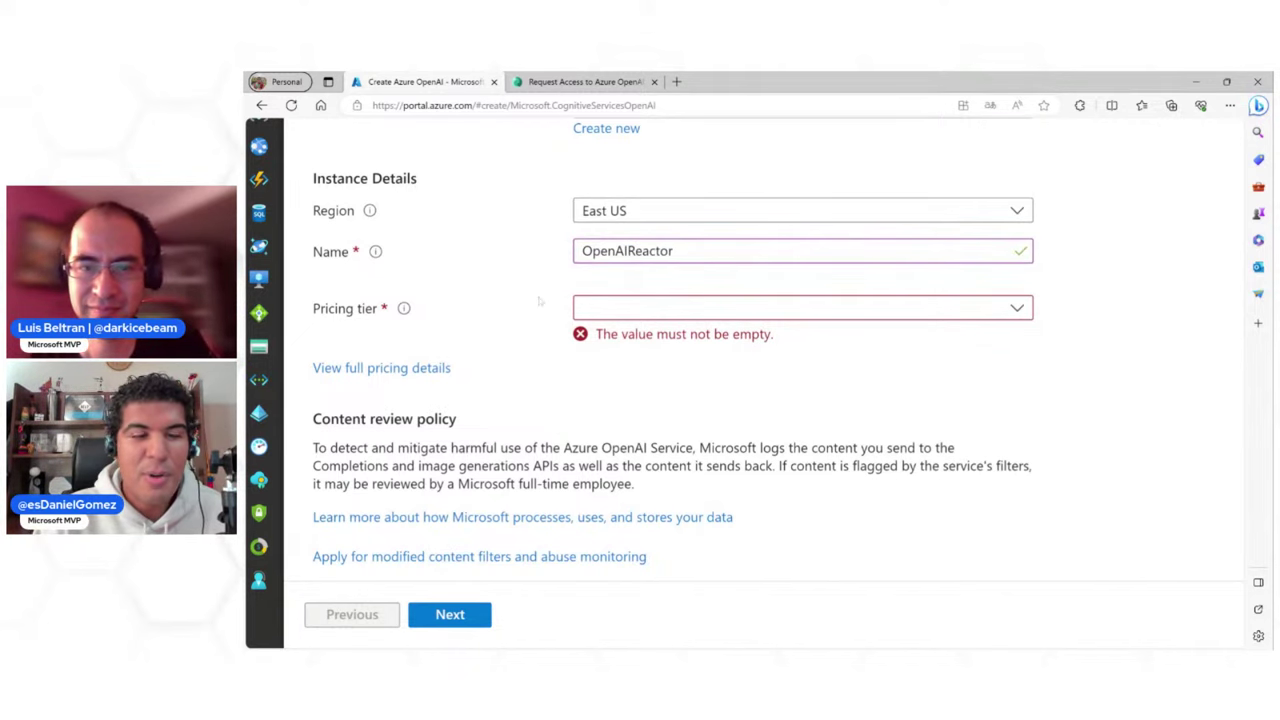
scroll(542, 301, "down", 1)
left_click(624, 286)
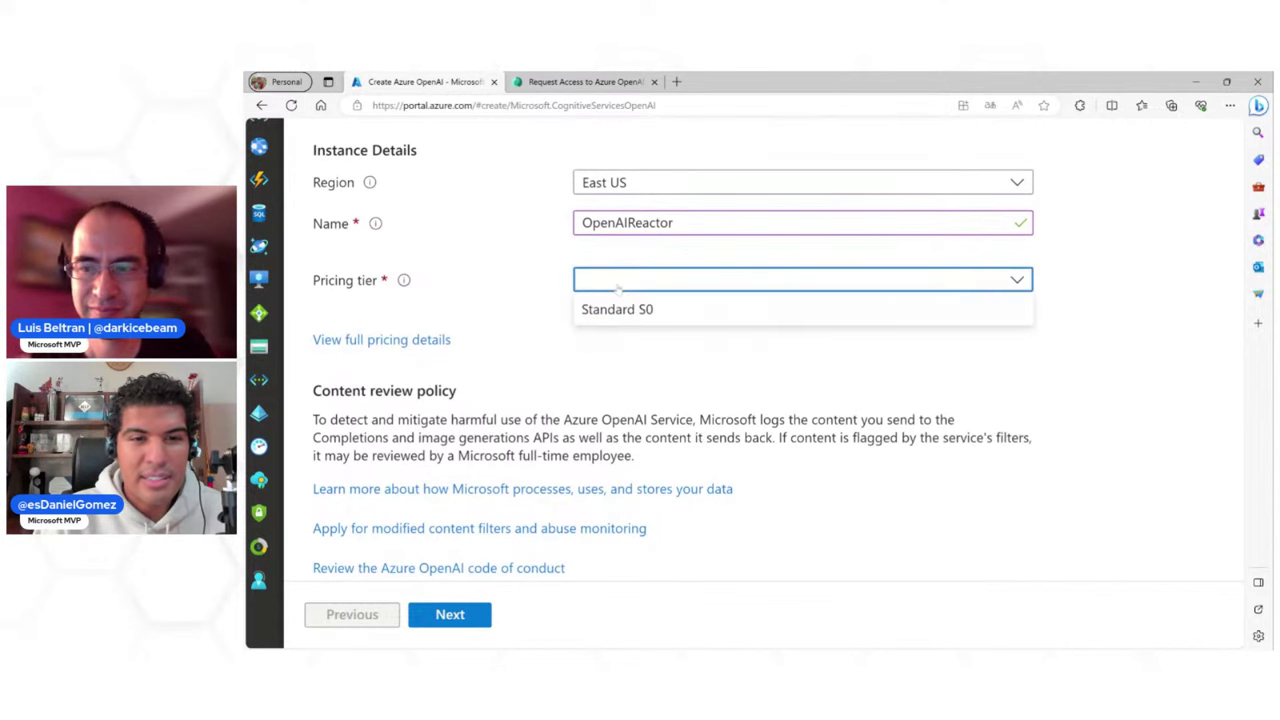
left_click(621, 318)
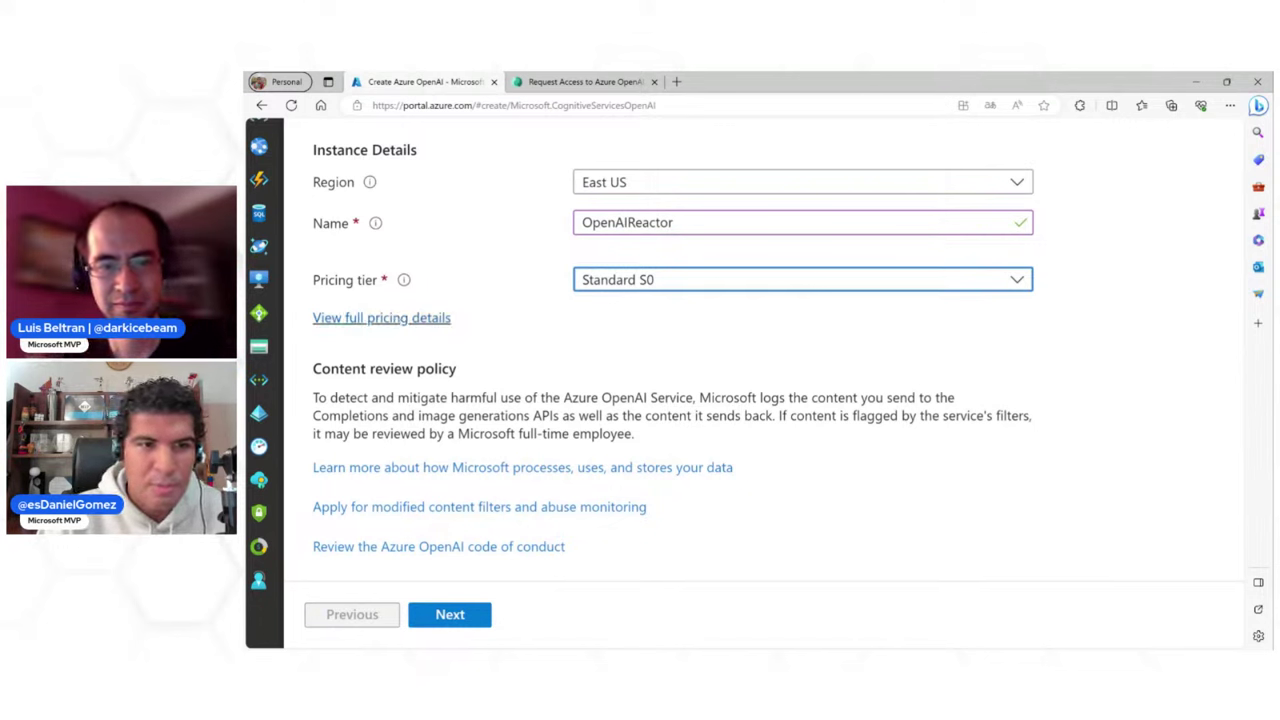
Open the full pricing details for Azure OpenAI and switch the pricing page's address from es-mx to en-us
left_click(395, 318)
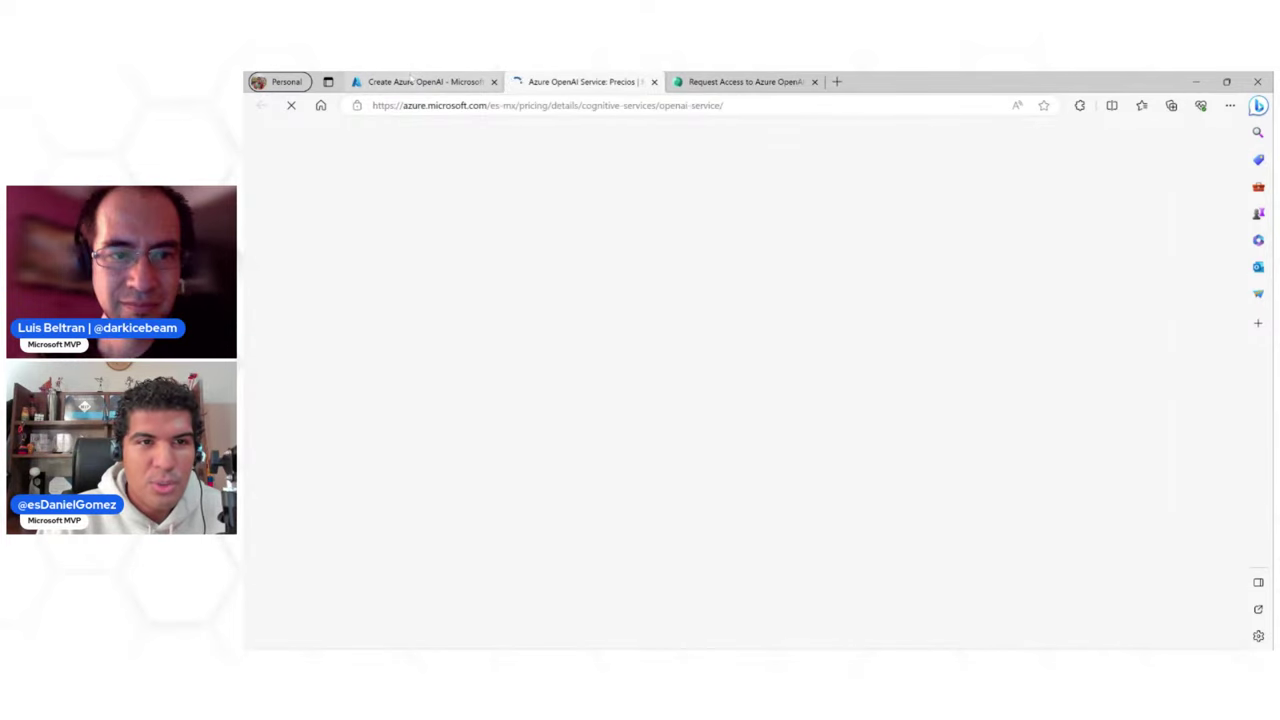
left_click(425, 82)
left_click(590, 81)
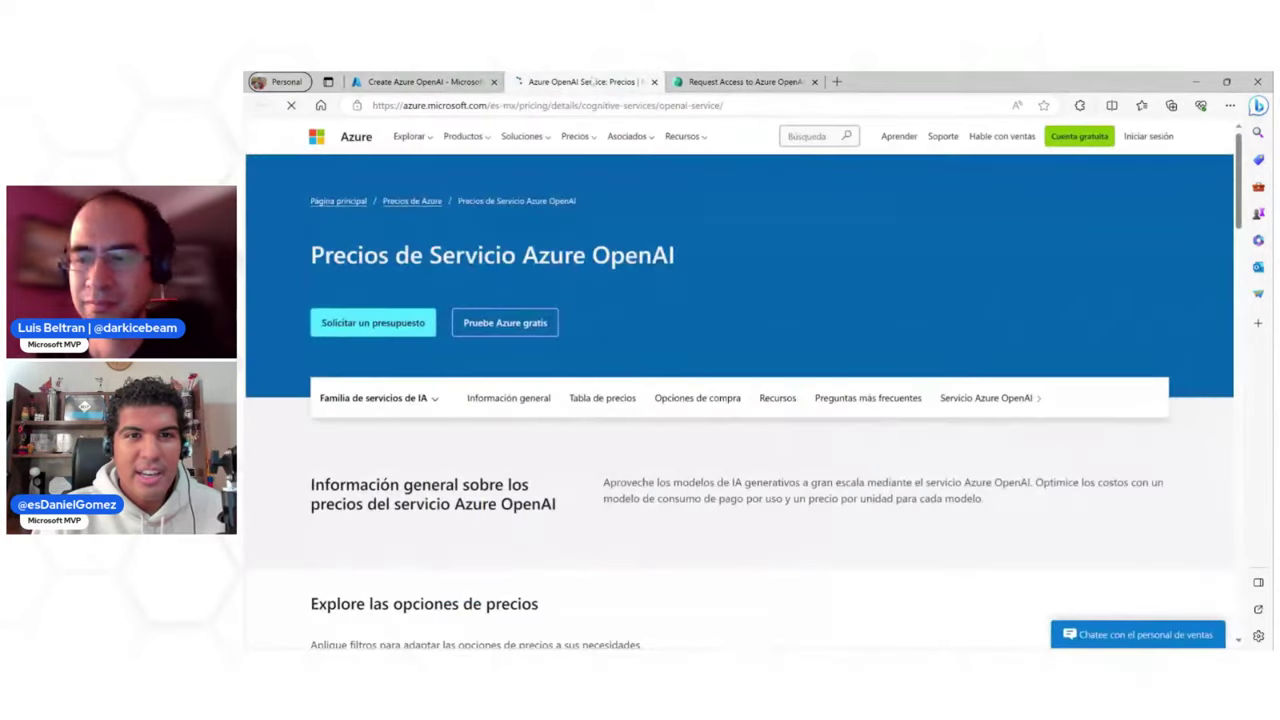
scroll(740, 380, "down", 1)
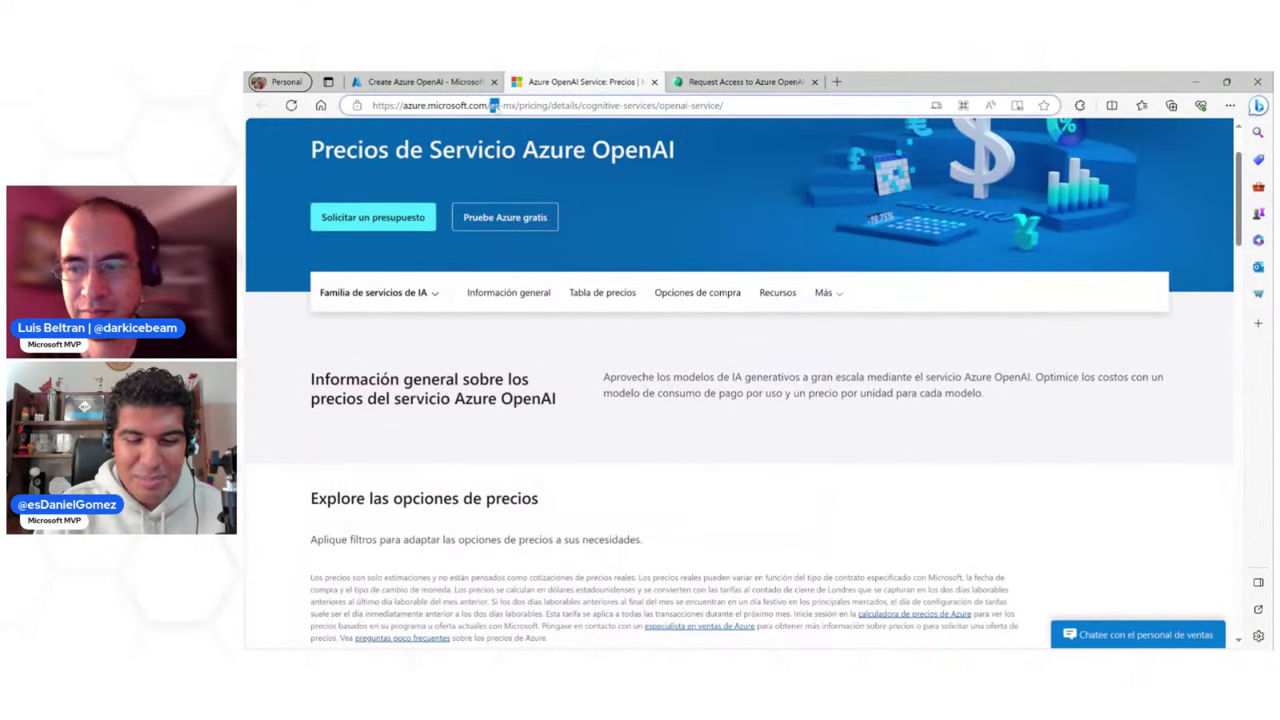
type("en")
left_click_drag(504, 105, 518, 105)
type("us")
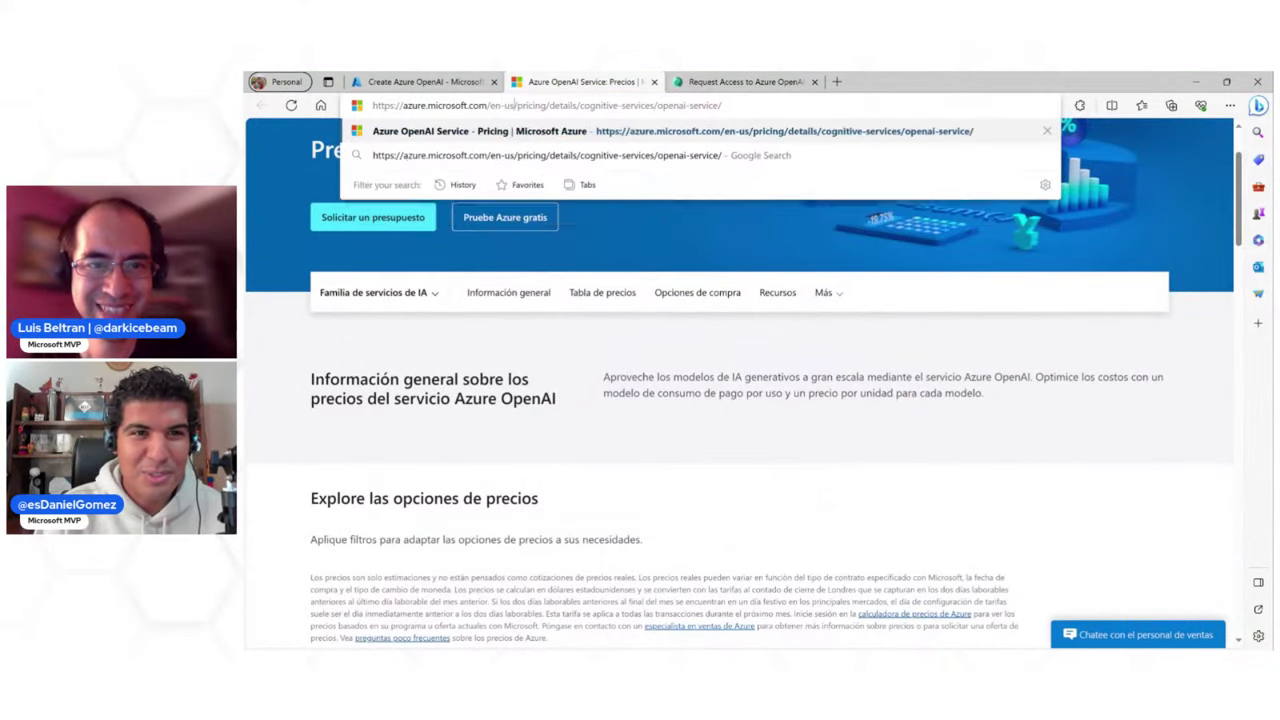
key("Return")
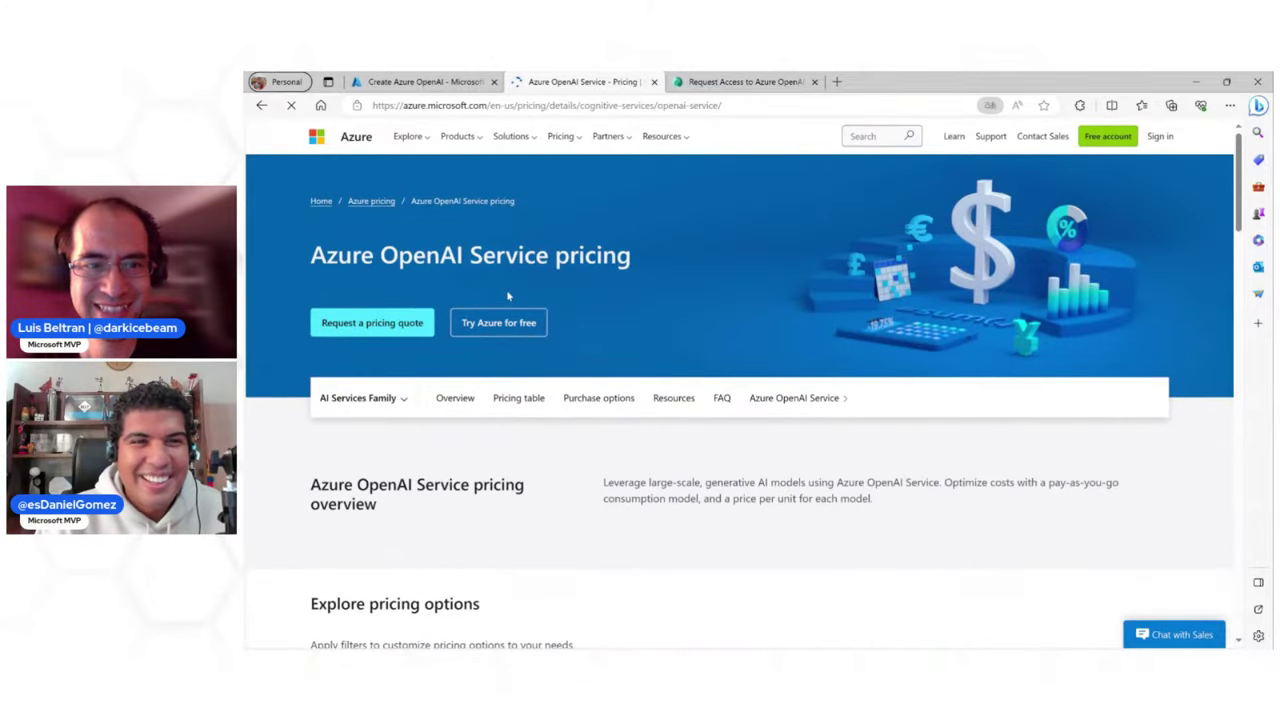
Review the pricing tables for the language, image and embedding models
scroll(520, 340, "down", 4)
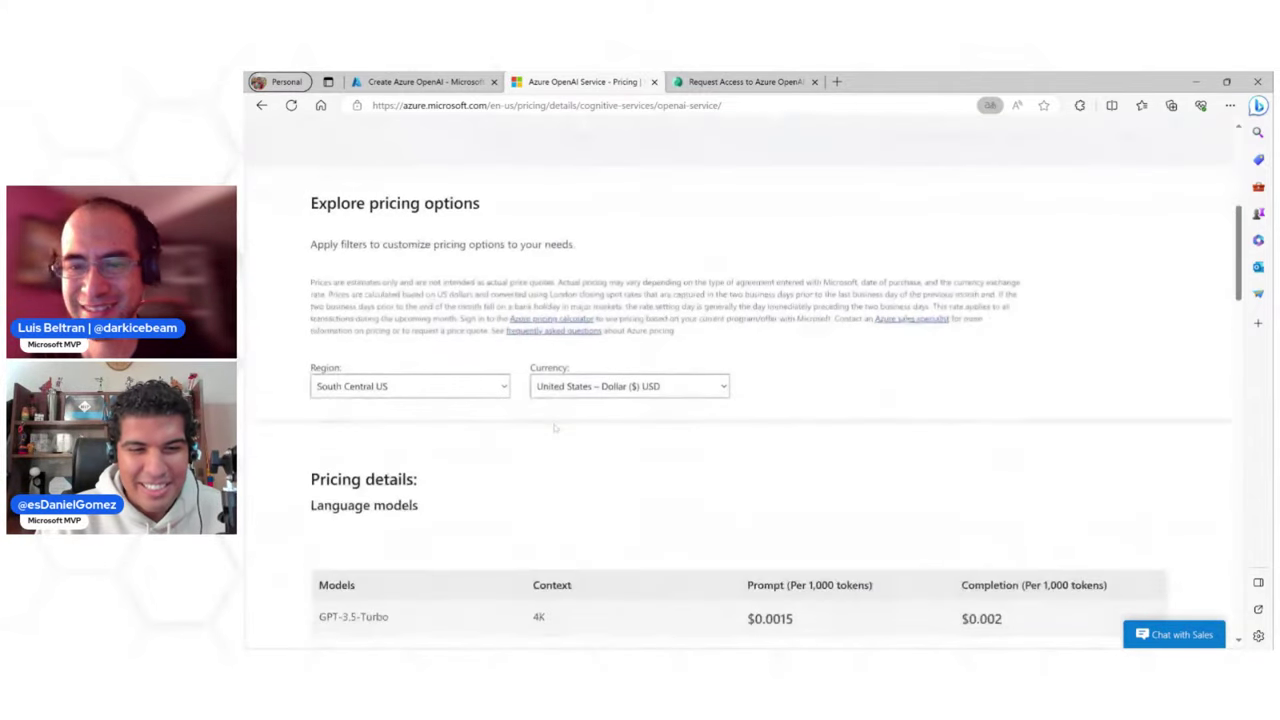
scroll(555, 428, "down", 5)
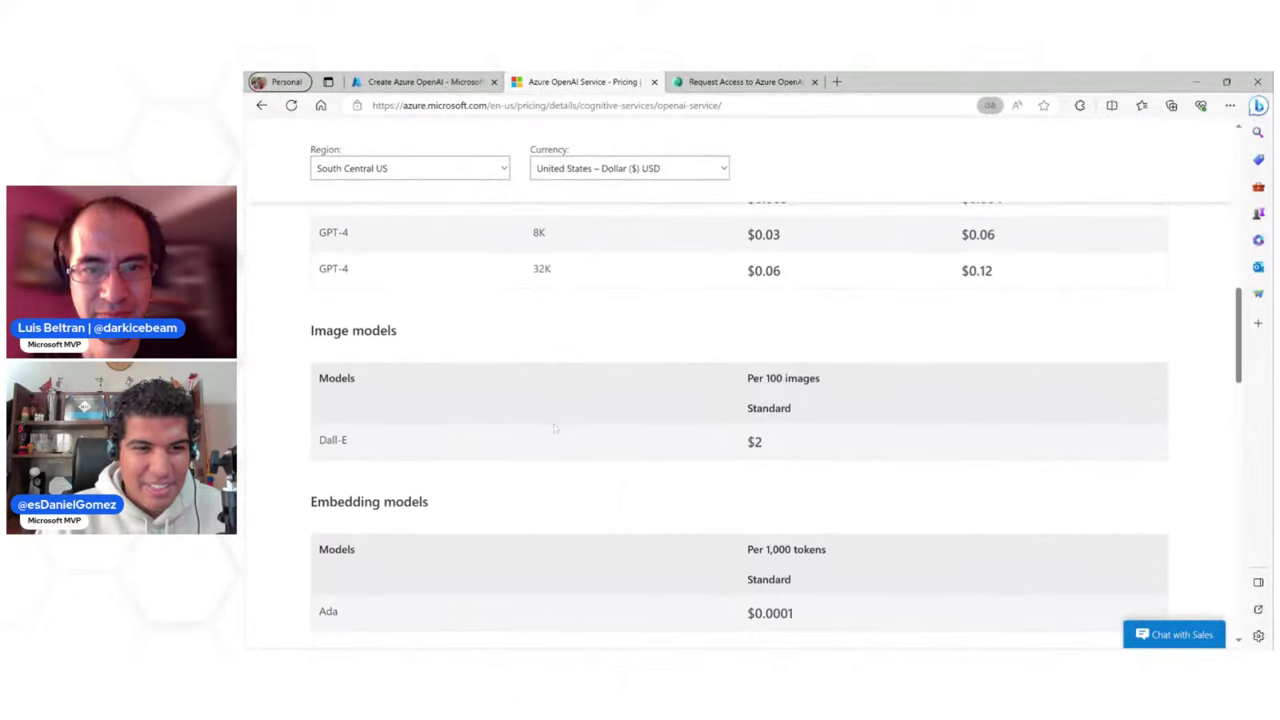
scroll(419, 362, "up", 3)
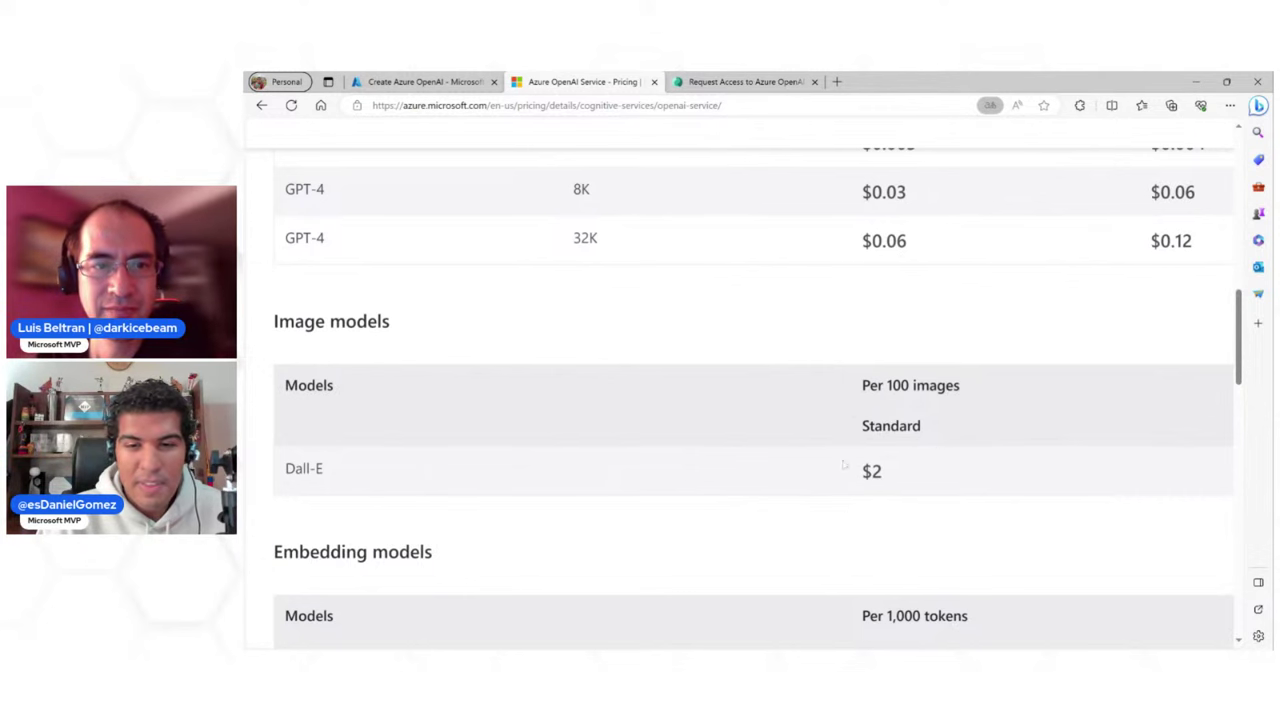
key("ctrl+minus")
key("ctrl+minus")
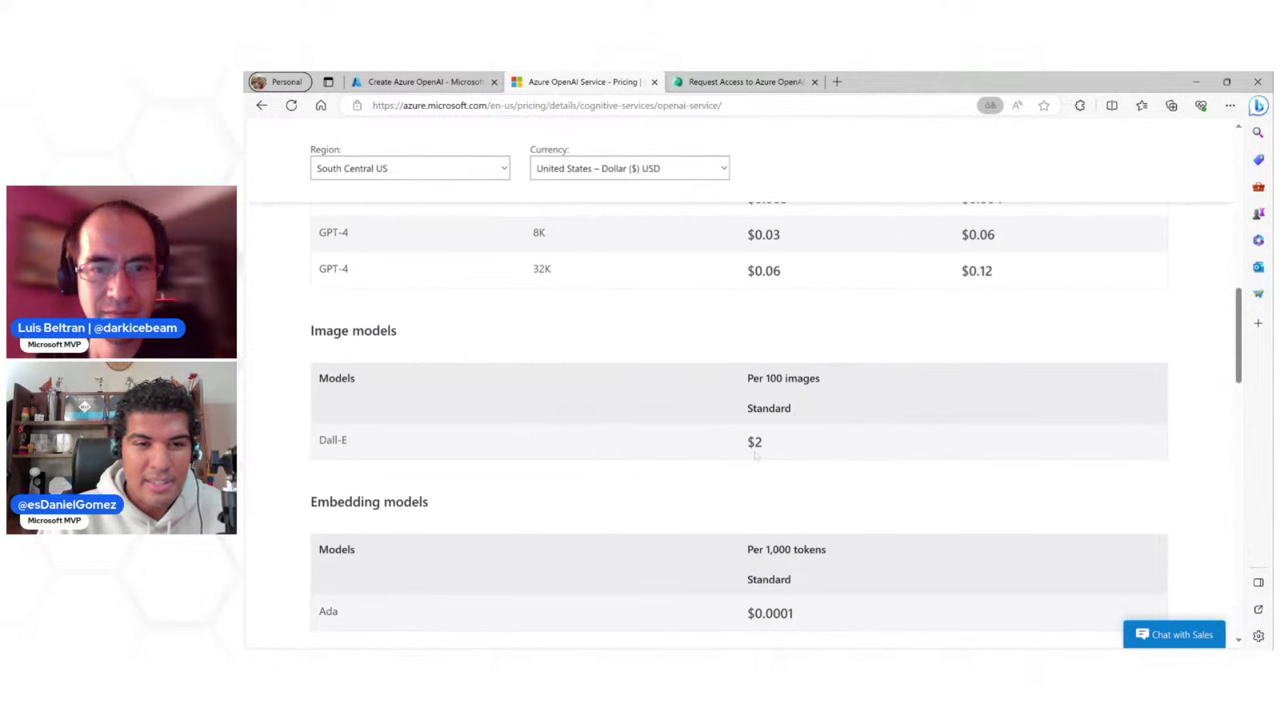
scroll(755, 455, "down", 2)
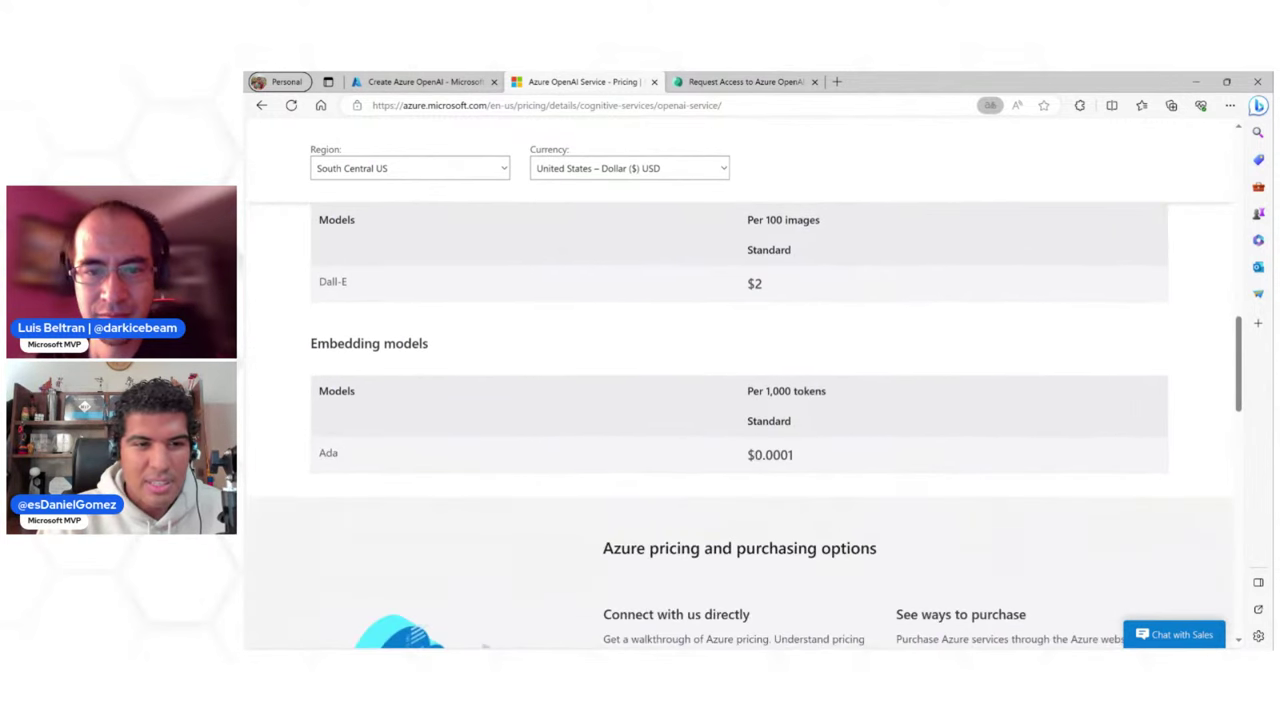
scroll(739, 425, "up", 4)
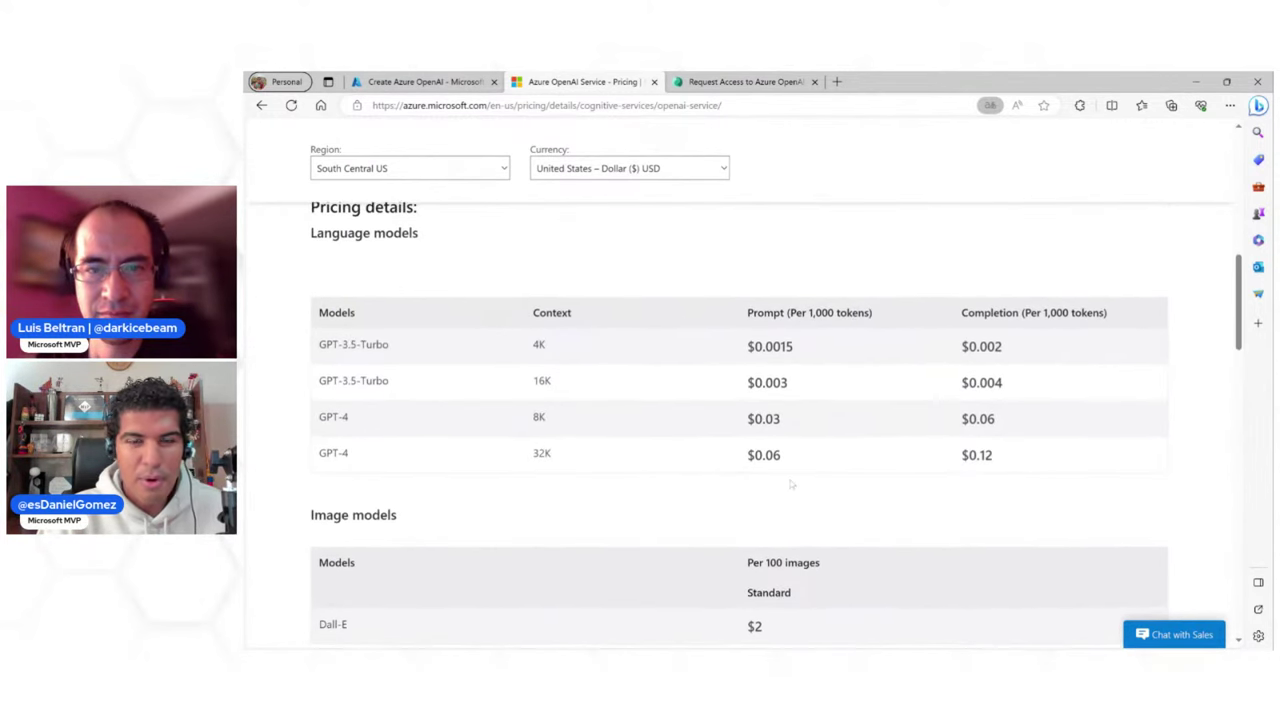
Return to the Azure OpenAI creation page and advance to the final review, keeping access from all networks and adding no tags
left_click(404, 88)
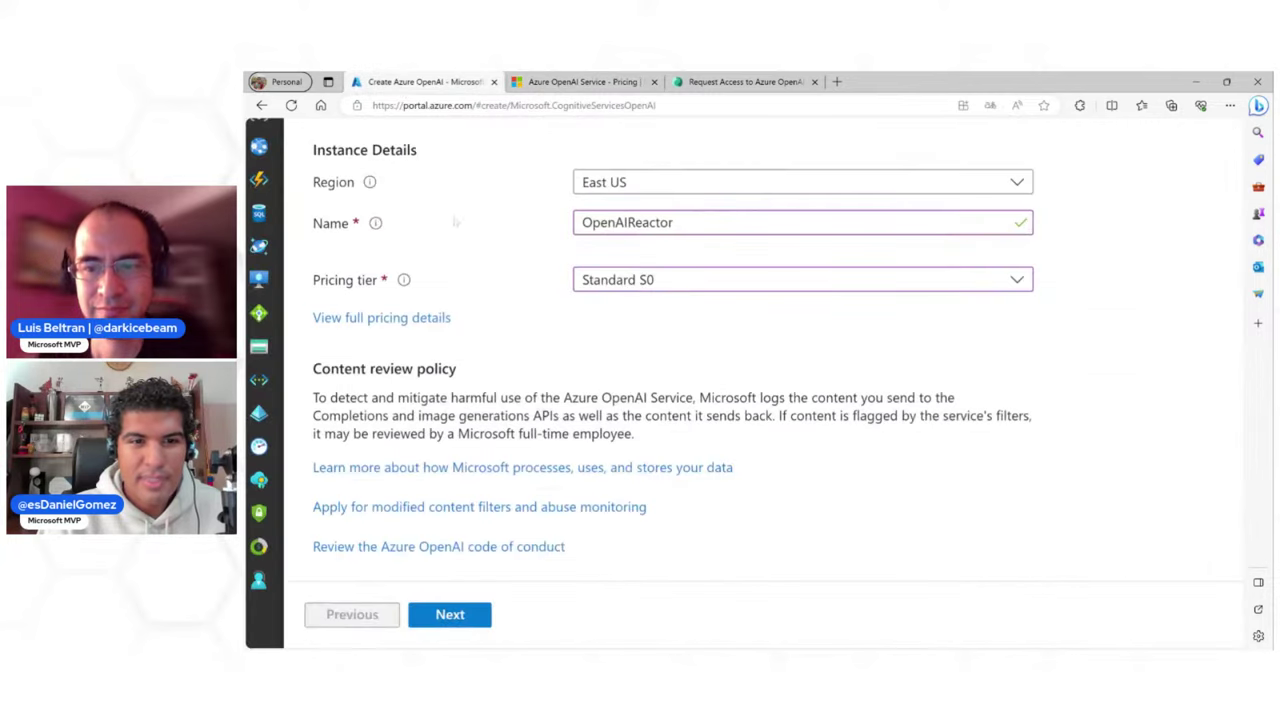
scroll(500, 371, "down", 1)
scroll(744, 383, "down", 3)
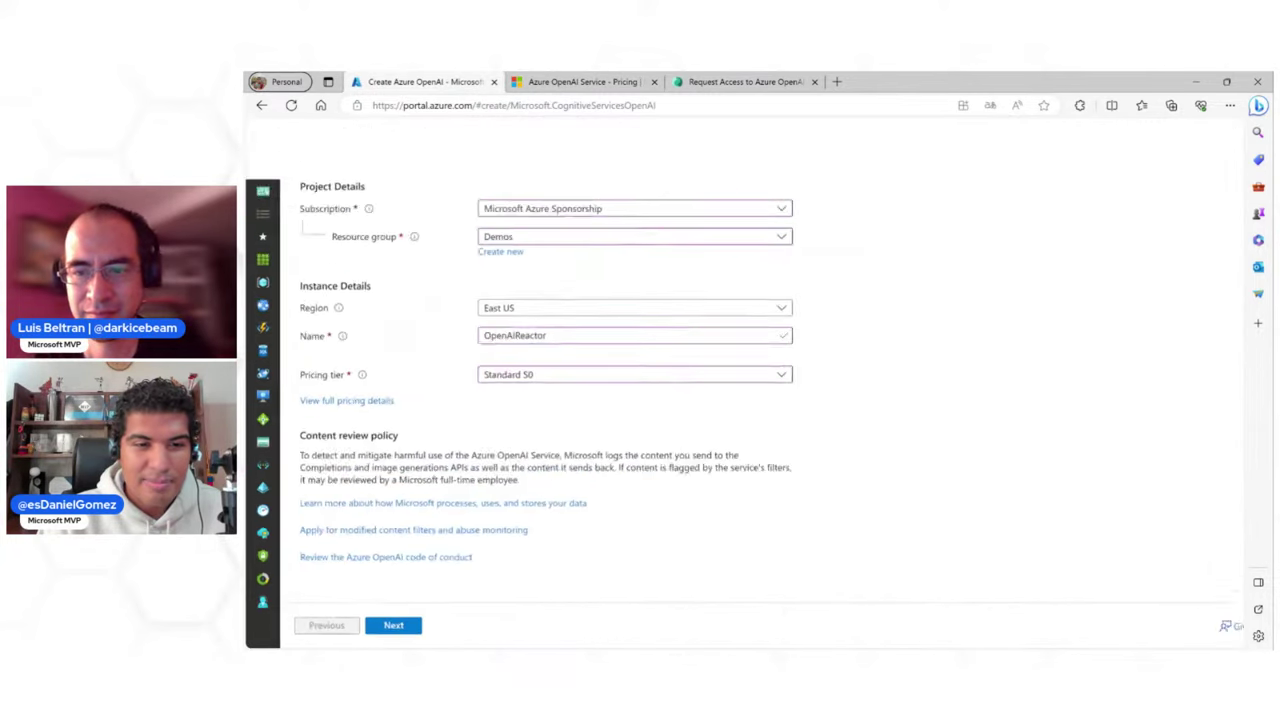
scroll(380, 415, "up", 3)
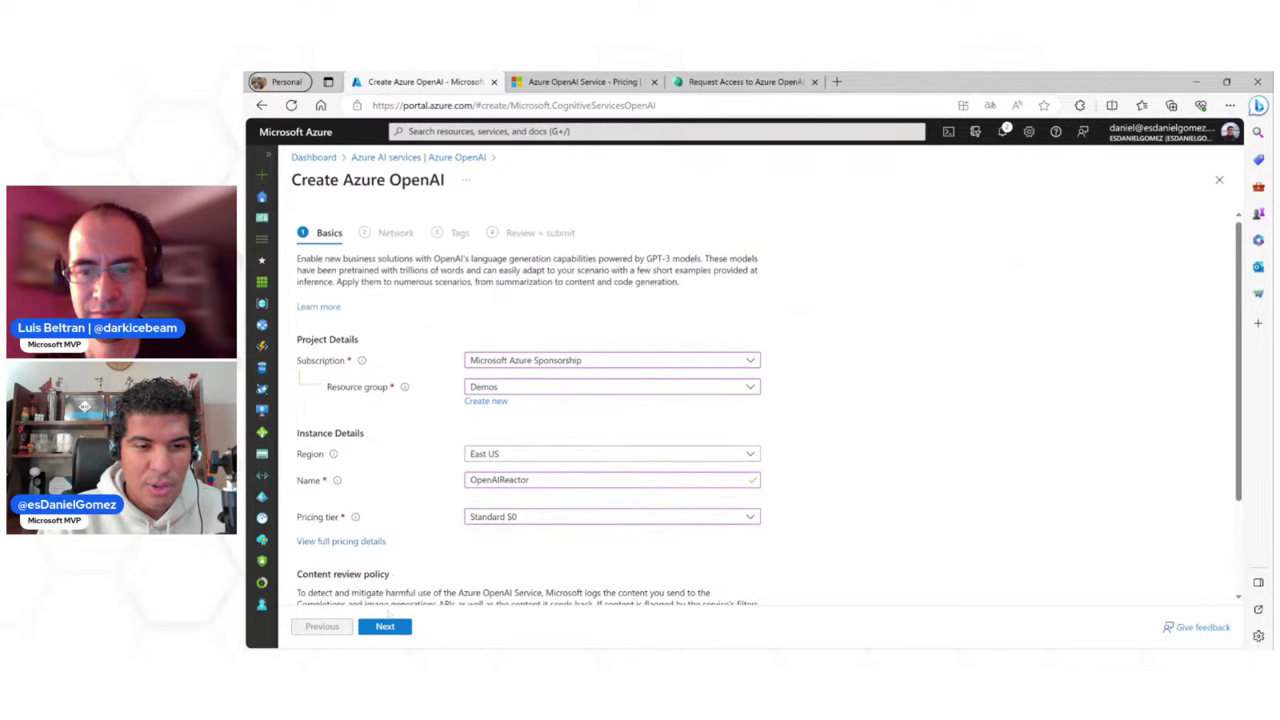
left_click(381, 626)
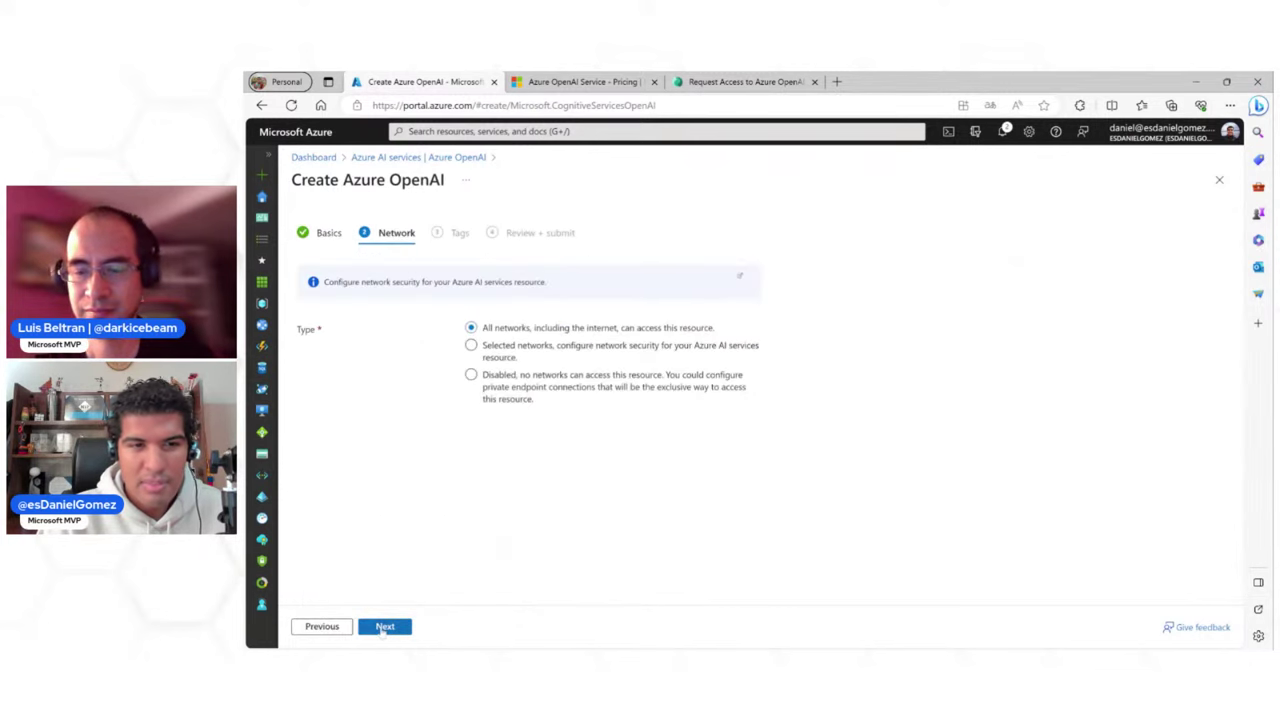
left_click(381, 628)
left_click(381, 627)
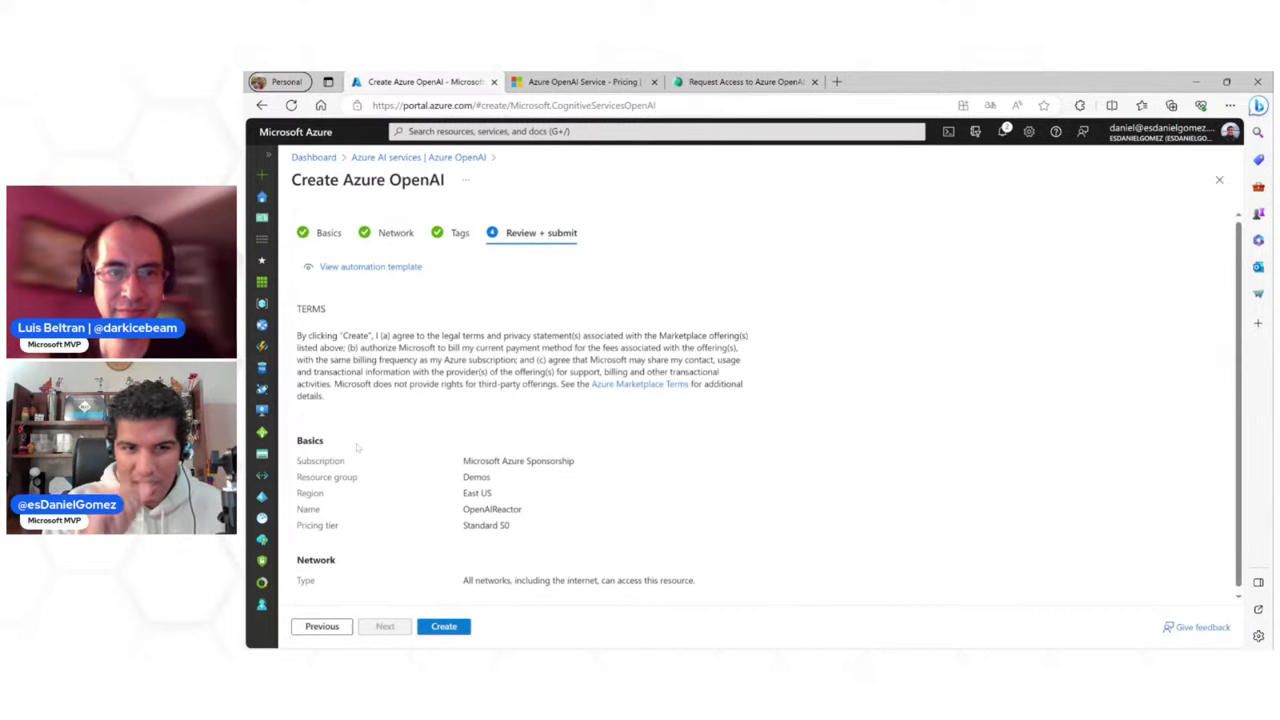
Check the terms and the summary of the basics and network settings, and create the OpenAIReactor resource
scroll(357, 448, "up", 3)
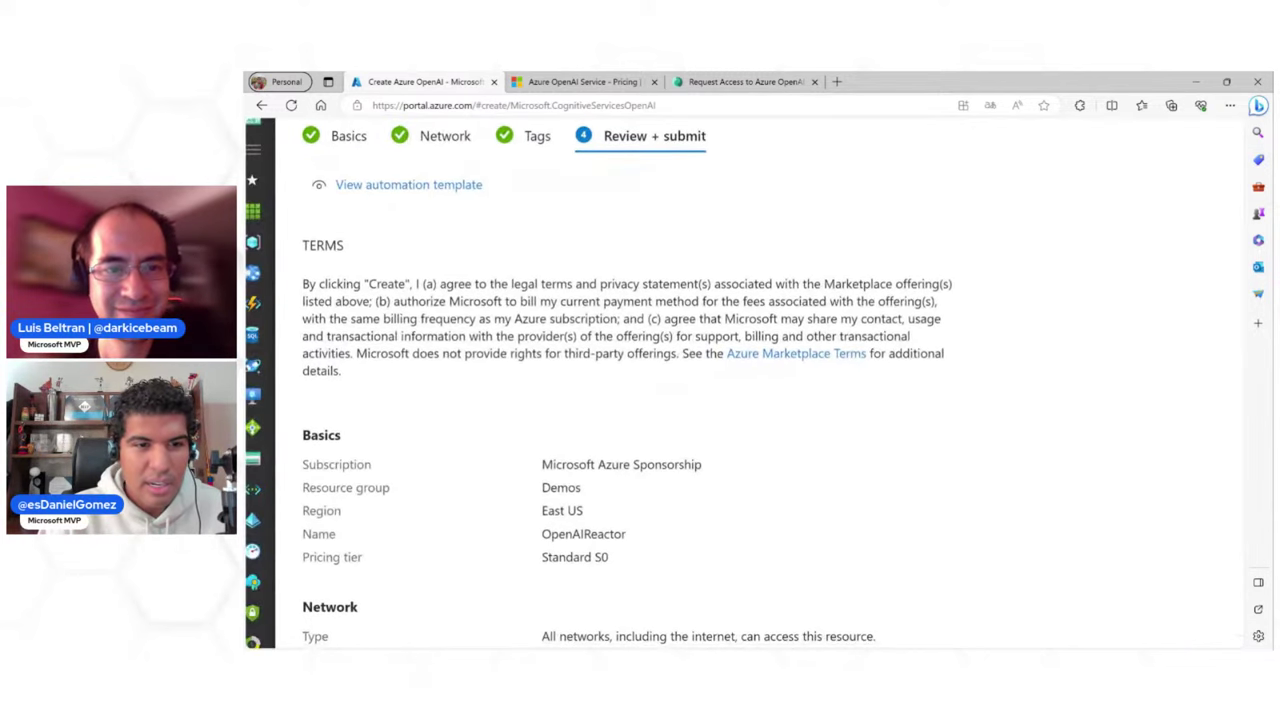
scroll(700, 400, "down", 1)
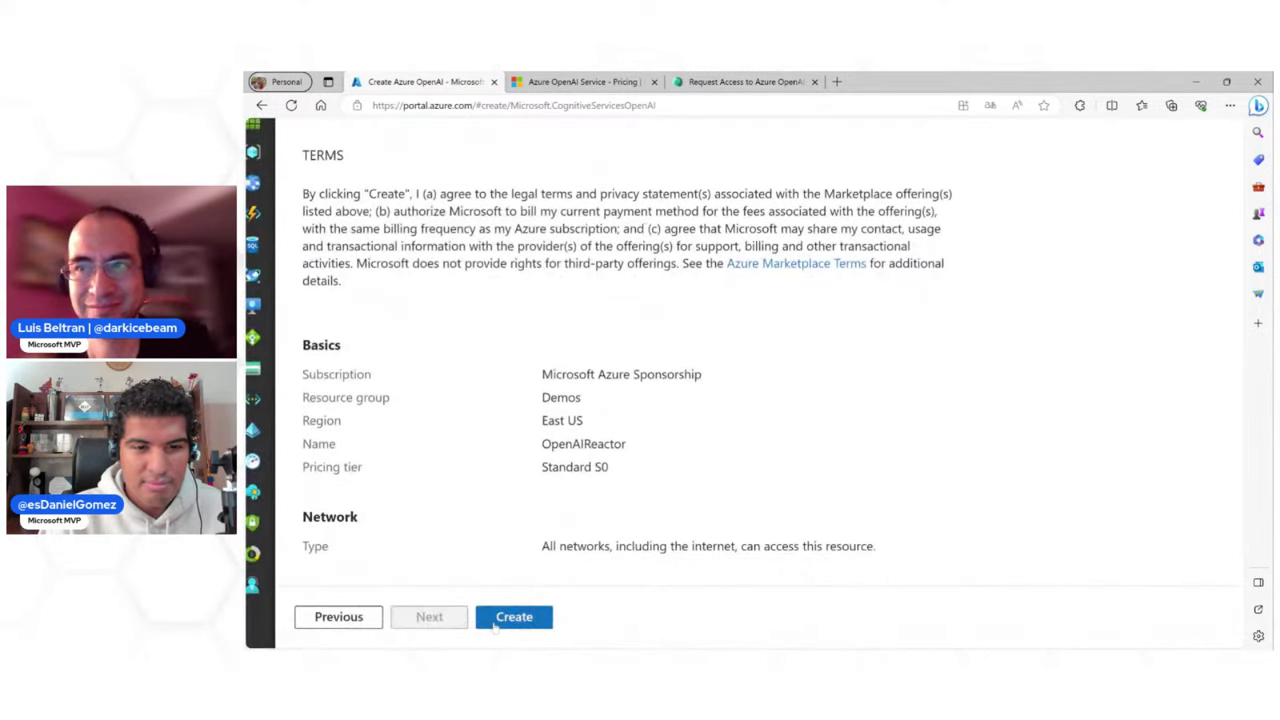
left_click(494, 618)
scroll(465, 497, "down", 3)
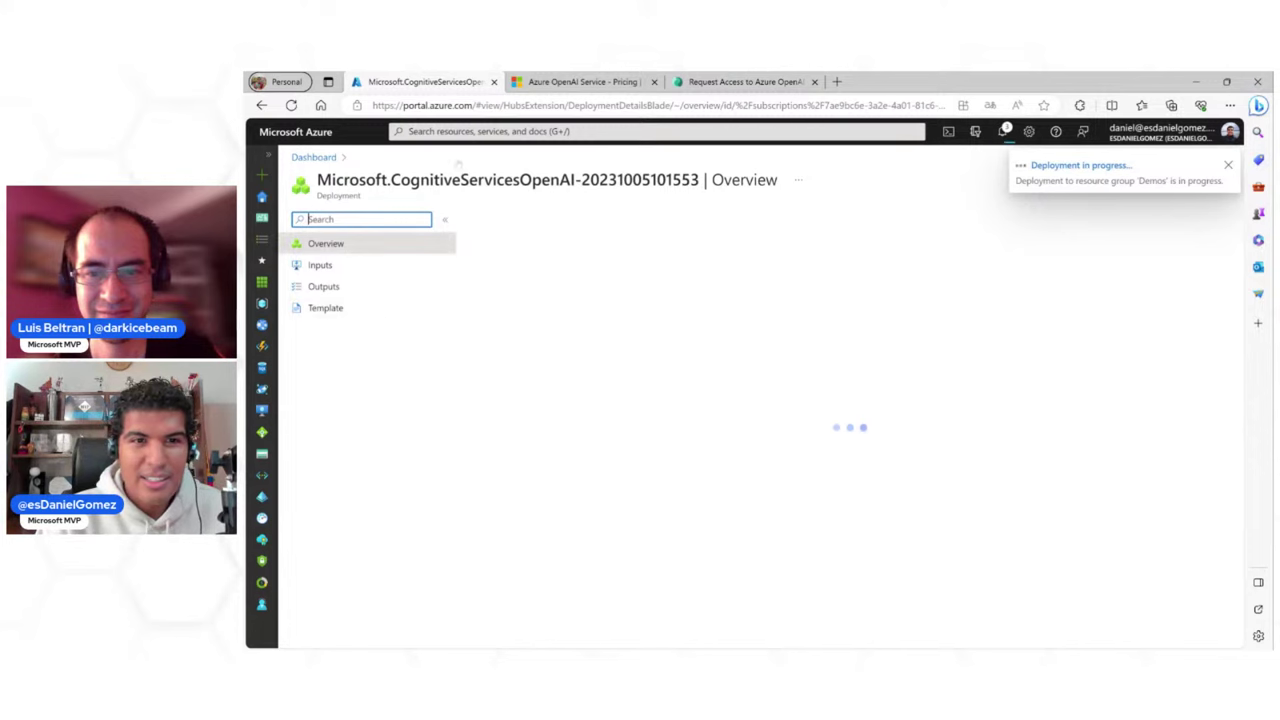
Go to the Azure OpenAI service's resource list and open the existing OpenAI24 resource
left_click(656, 131)
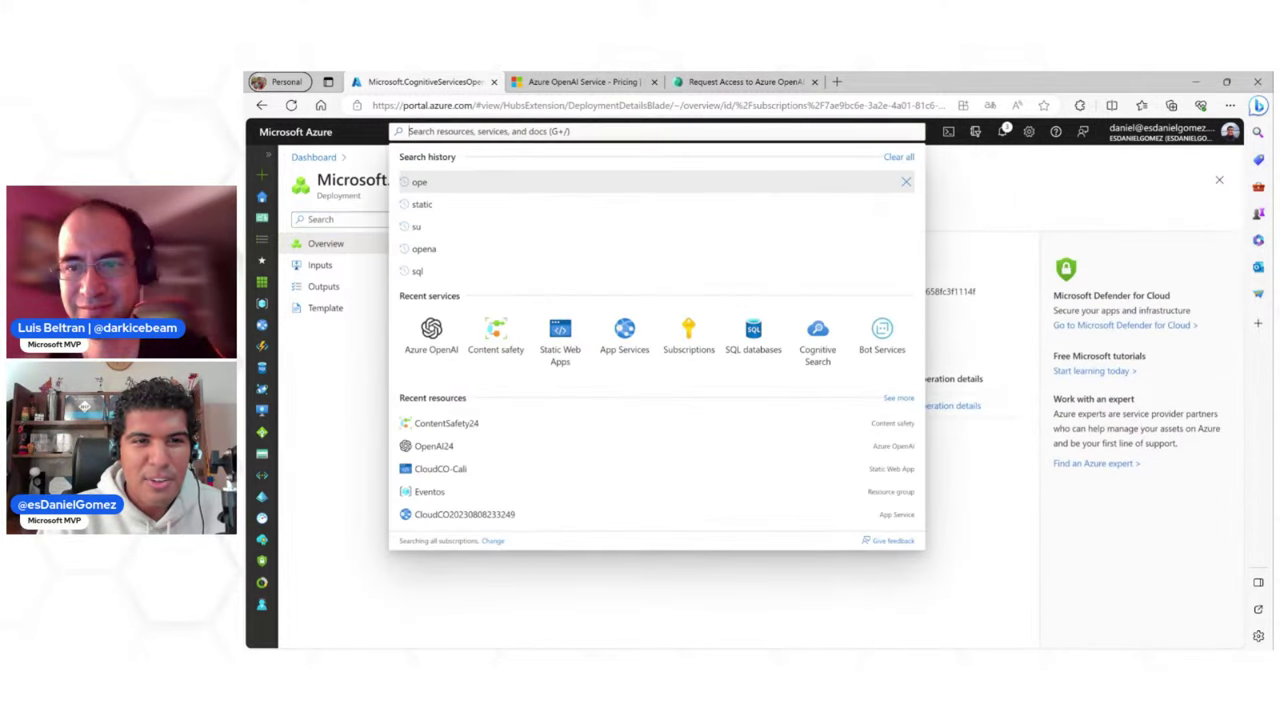
left_click(431, 330)
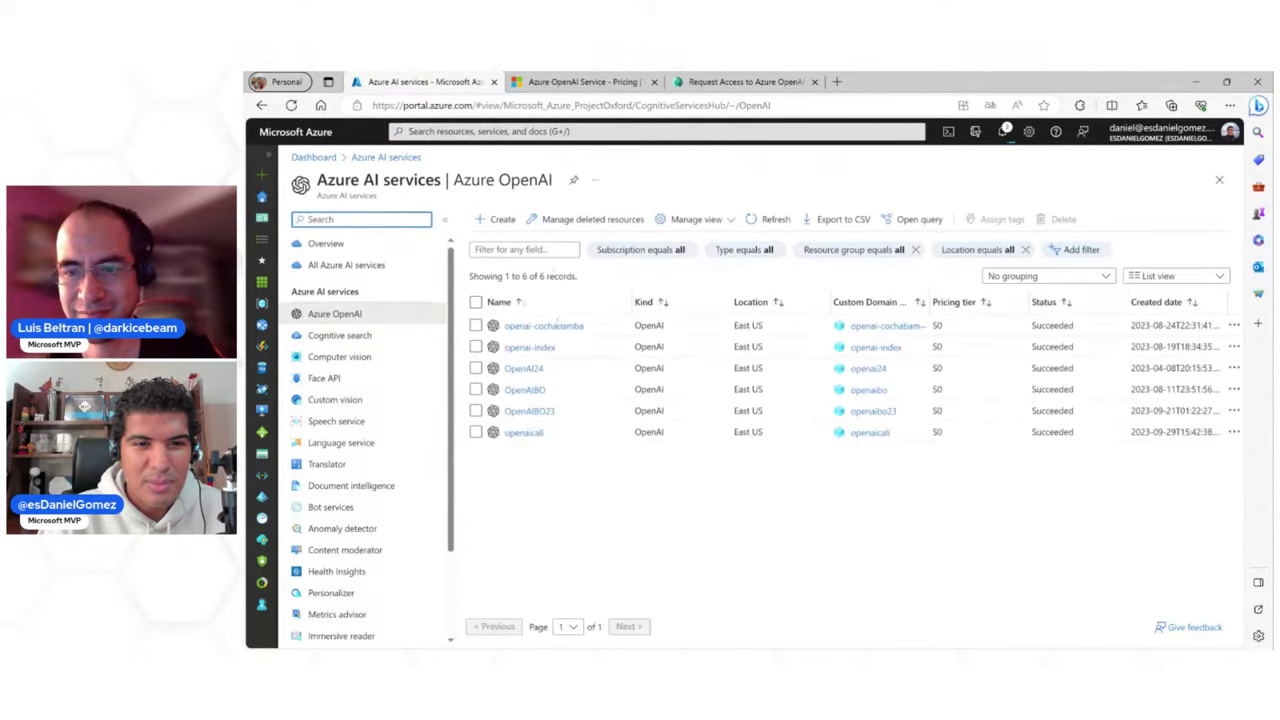
left_click(523, 369)
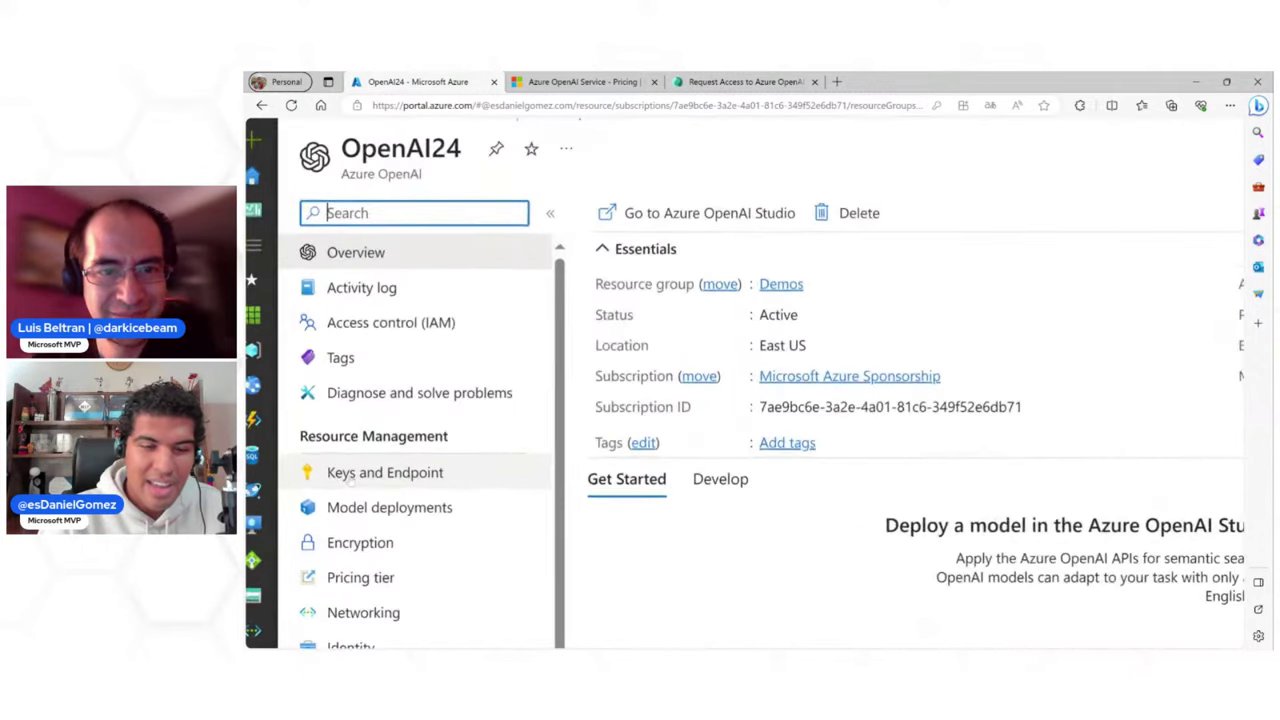
Examine the OpenAI24 resource's keys, region and API endpoints, leaving the keys hidden
left_click(352, 480)
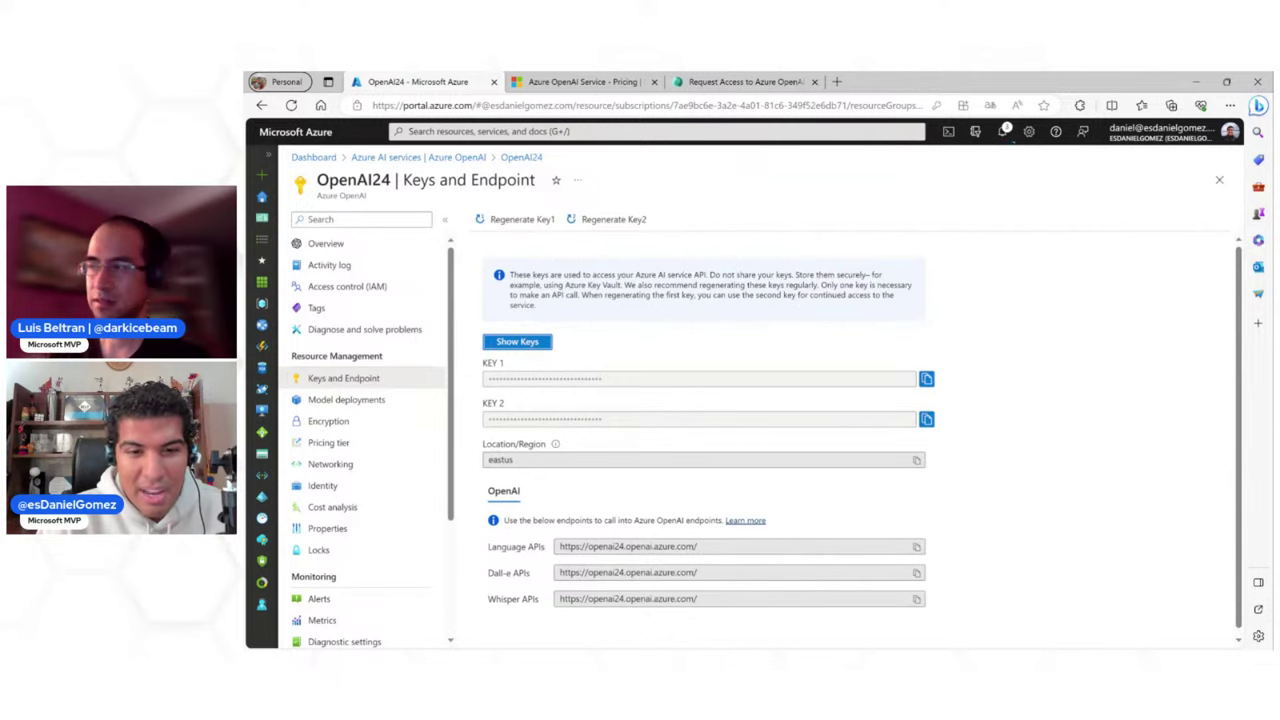
scroll(544, 556, "up", 2)
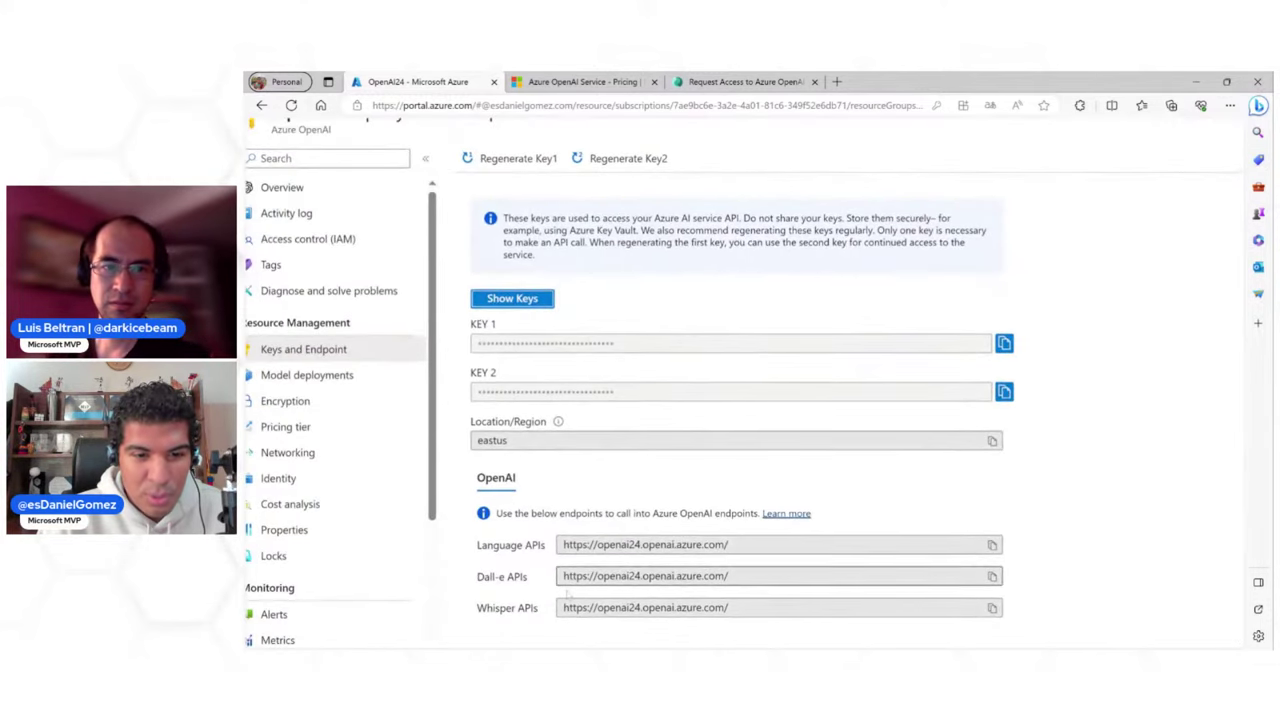
scroll(567, 594, "up", 2)
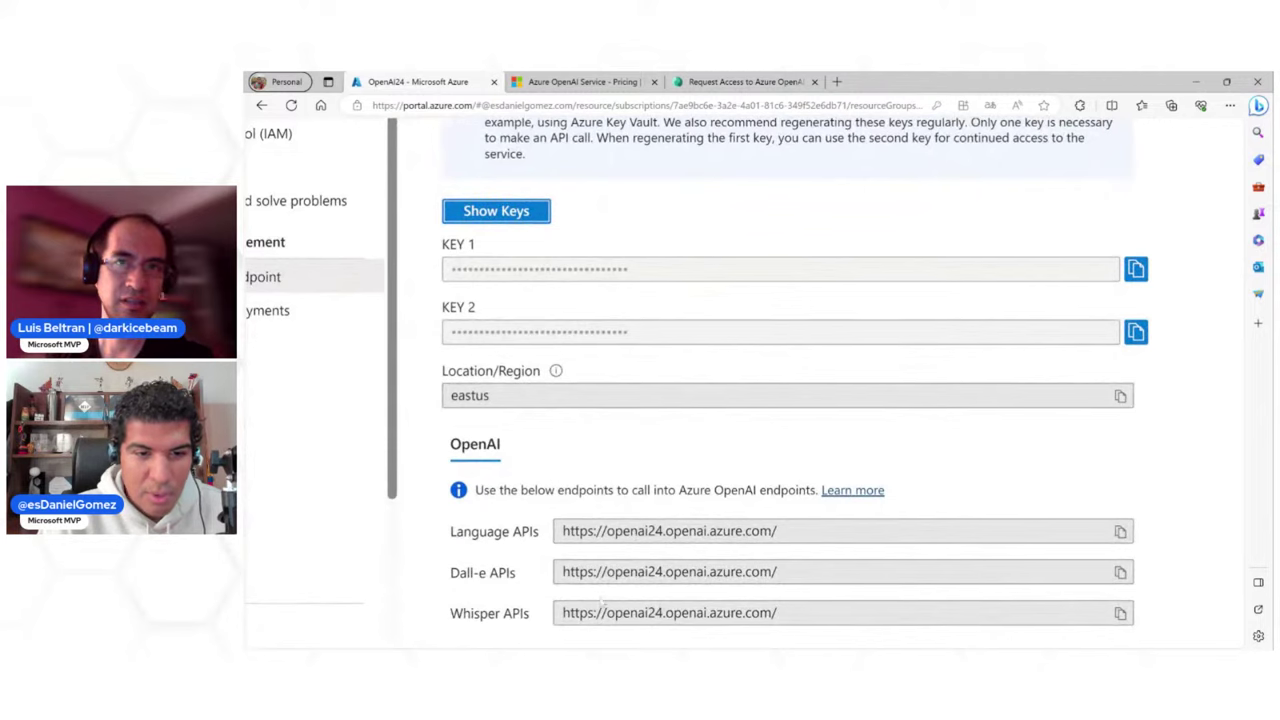
scroll(593, 600, "right", 1)
scroll(593, 600, "up", 1)
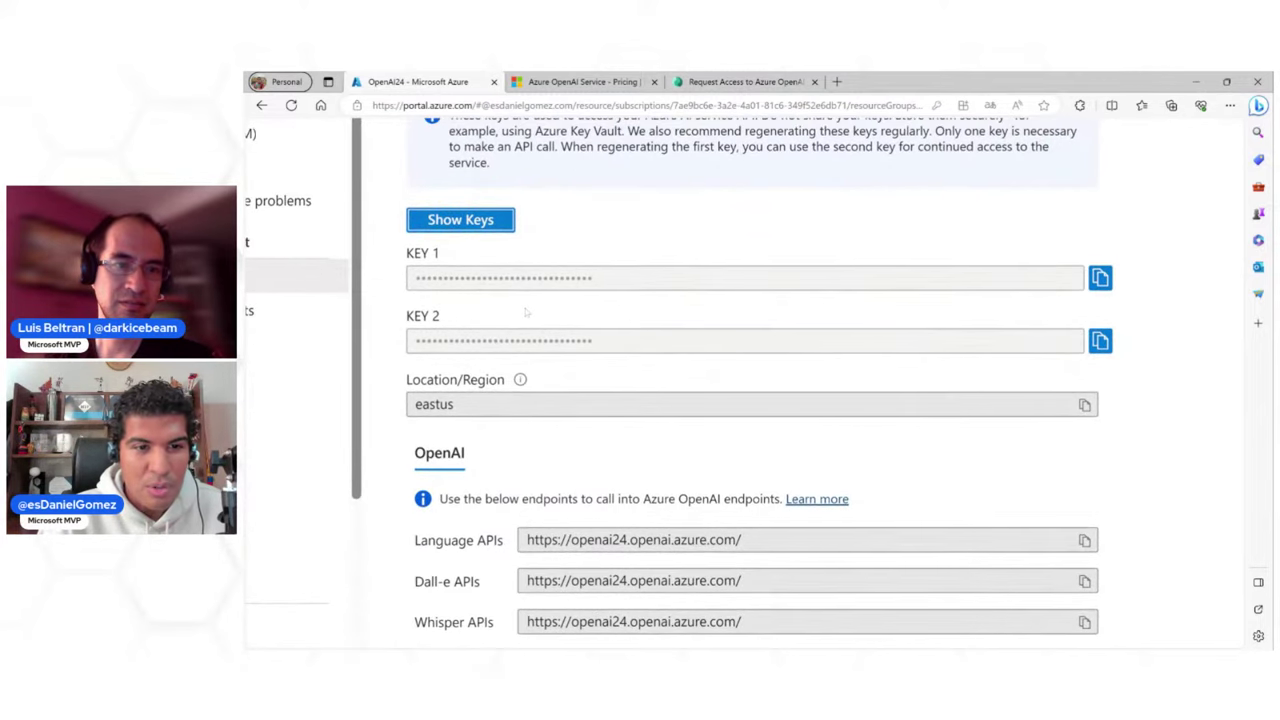
scroll(525, 313, "down", 4)
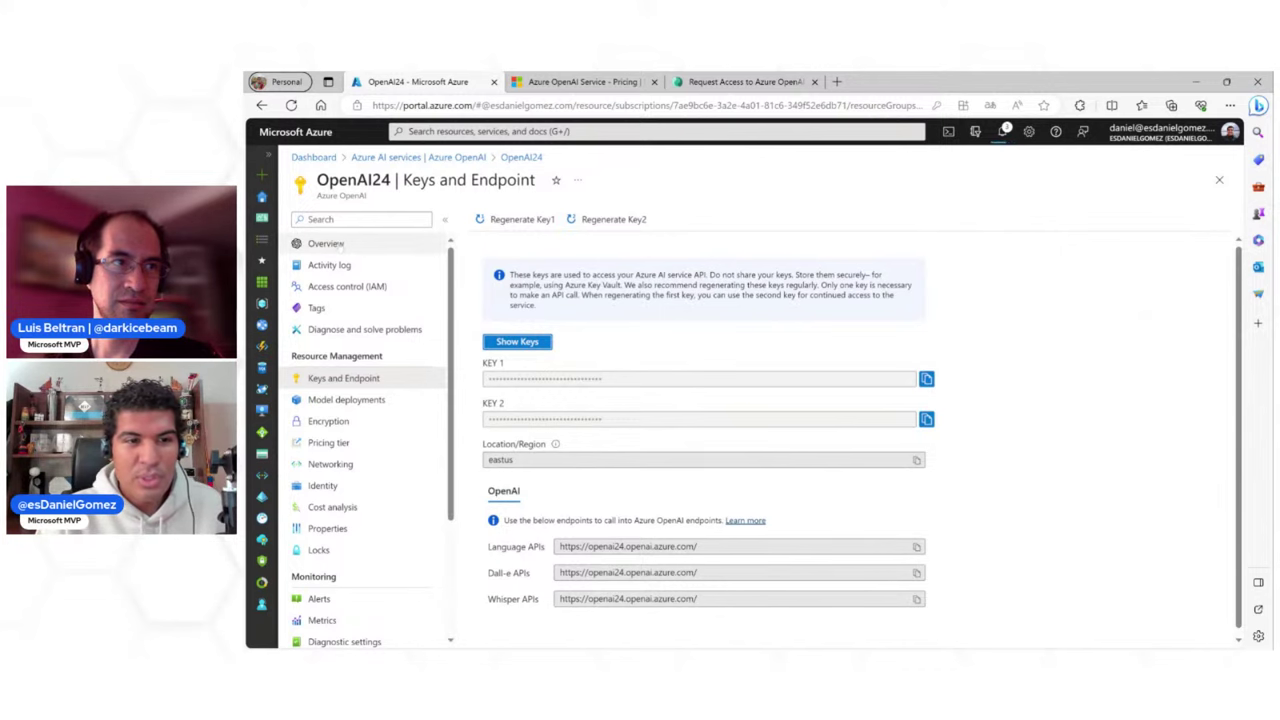
Return to the OpenAI24 resource's overview and launch Azure OpenAI Studio from it
left_click(330, 243)
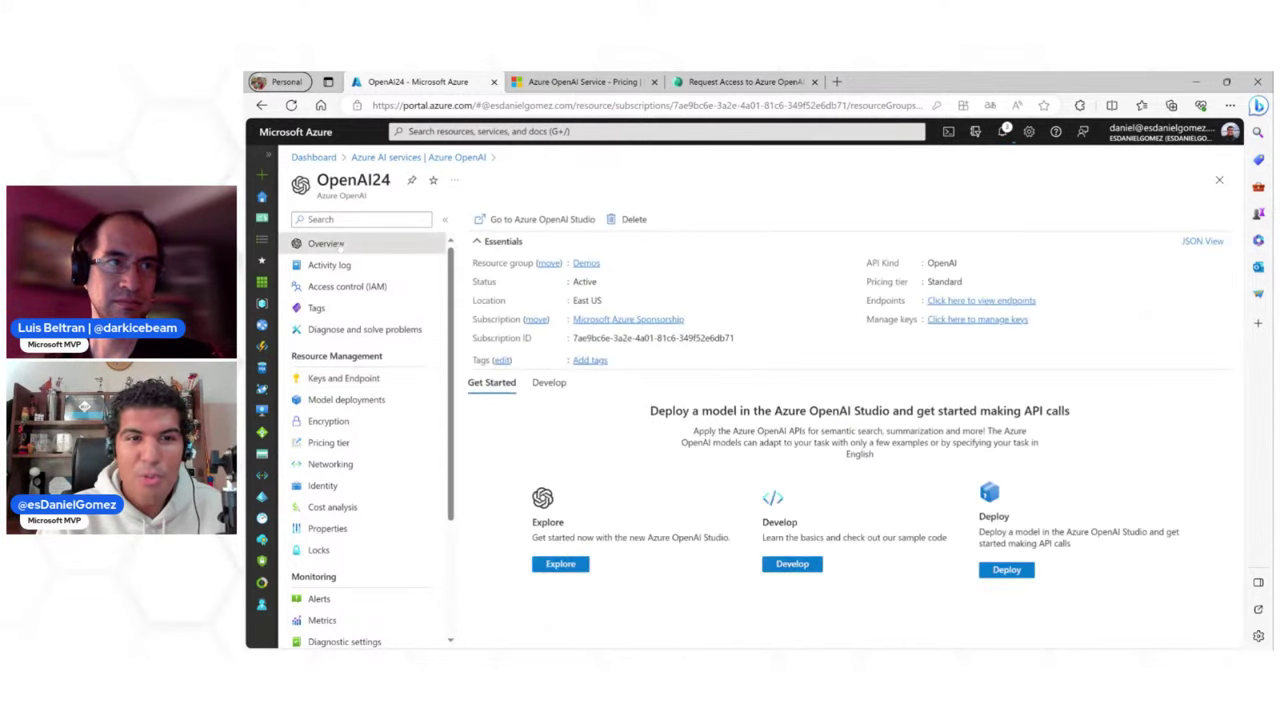
scroll(455, 175, "up", 4)
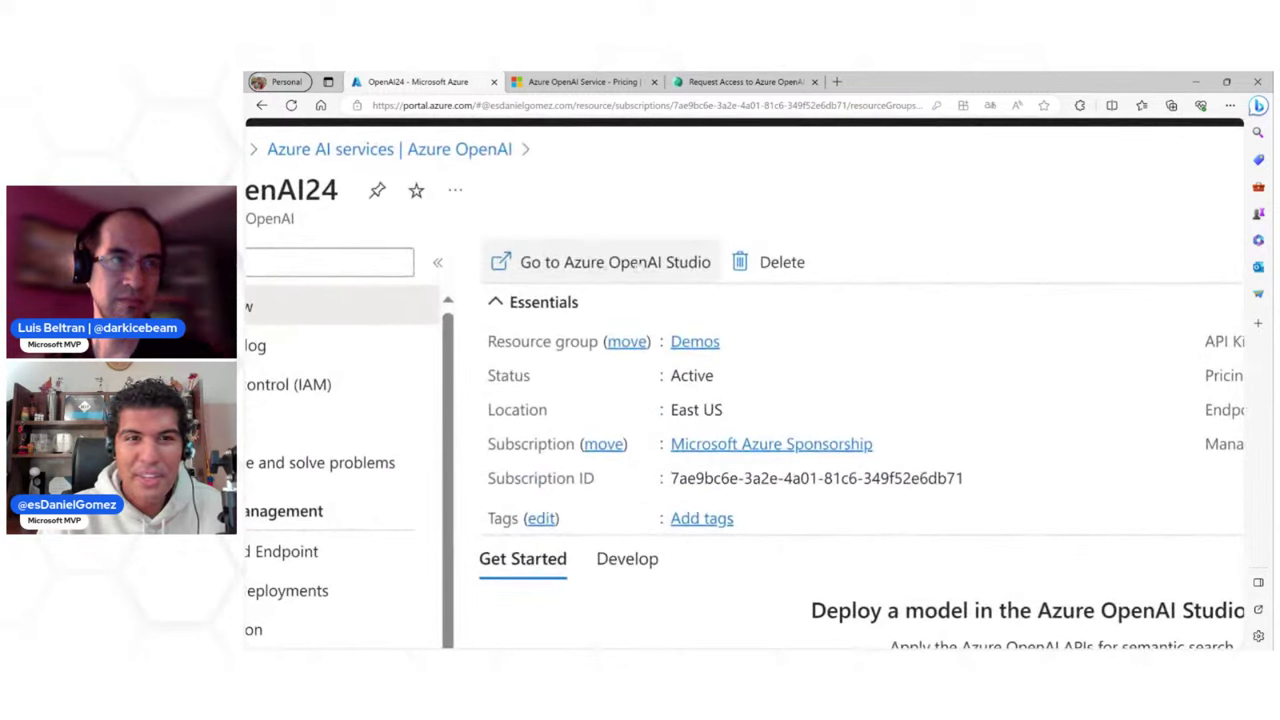
left_click(637, 263)
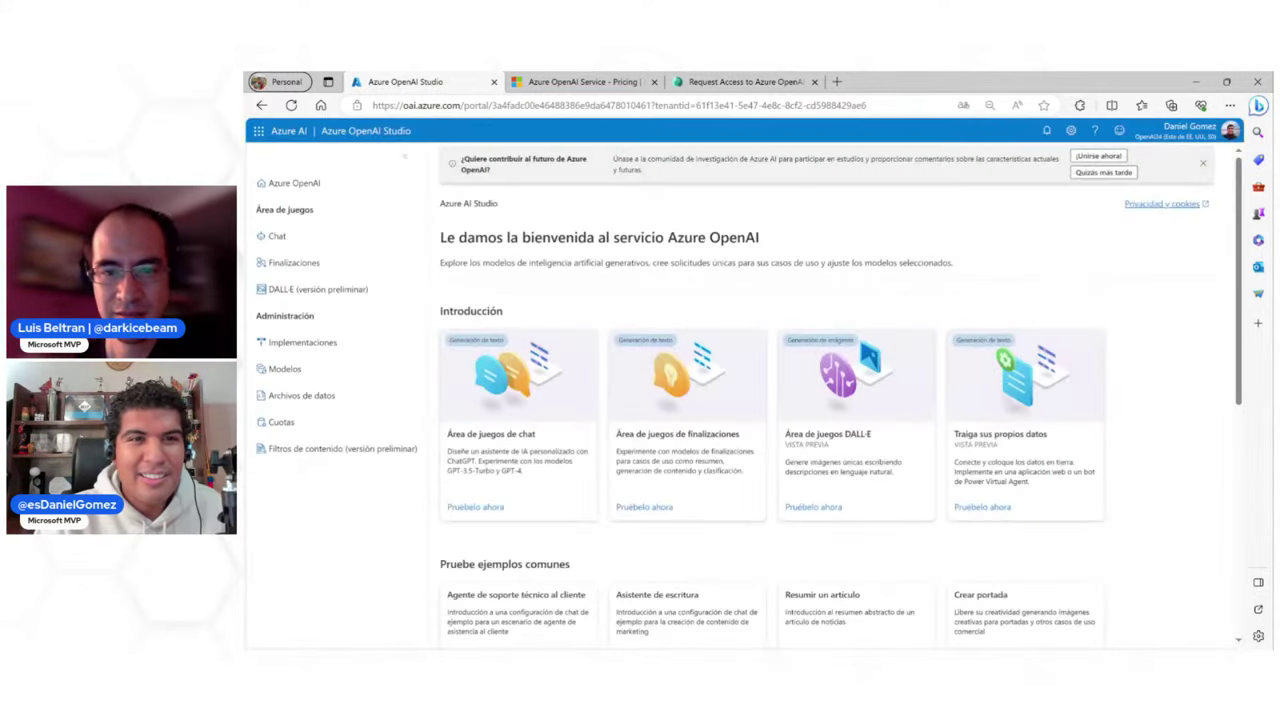
Change the studio's display language to English, apply it, and return to the Azure OpenAI welcome page
left_click(1070, 131)
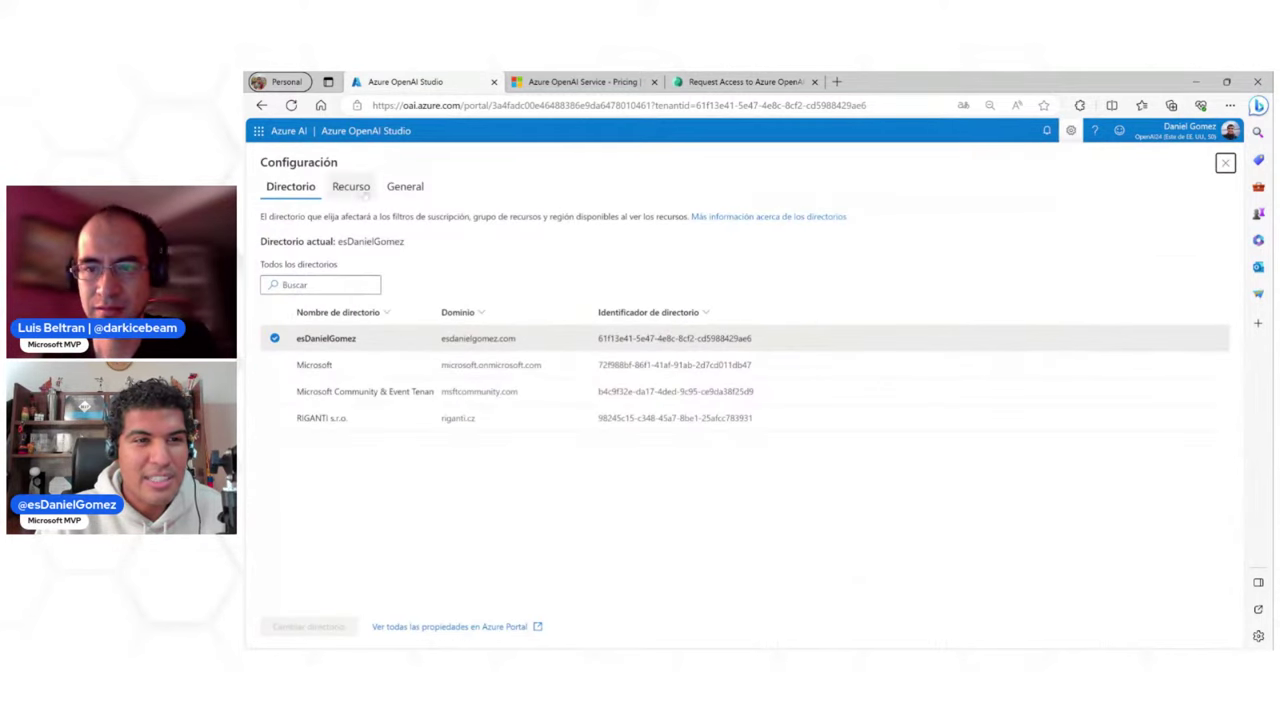
left_click(405, 186)
left_click(300, 237)
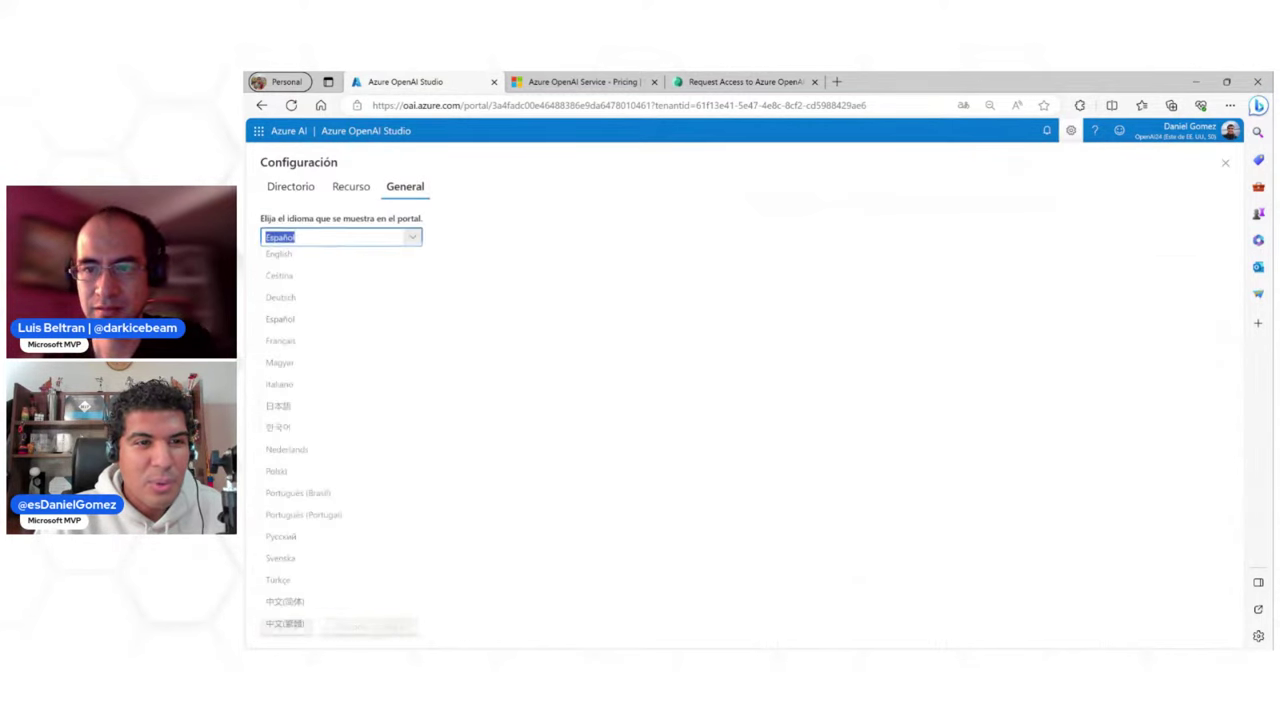
left_click(284, 262)
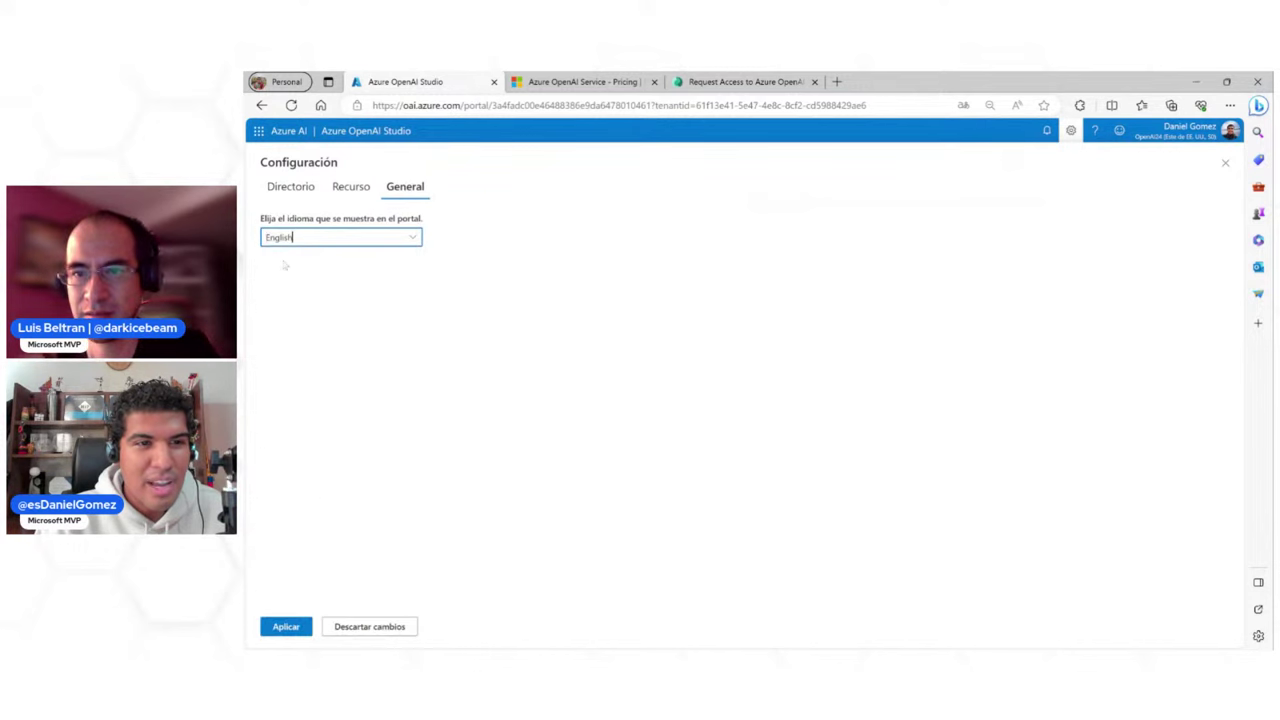
left_click(284, 627)
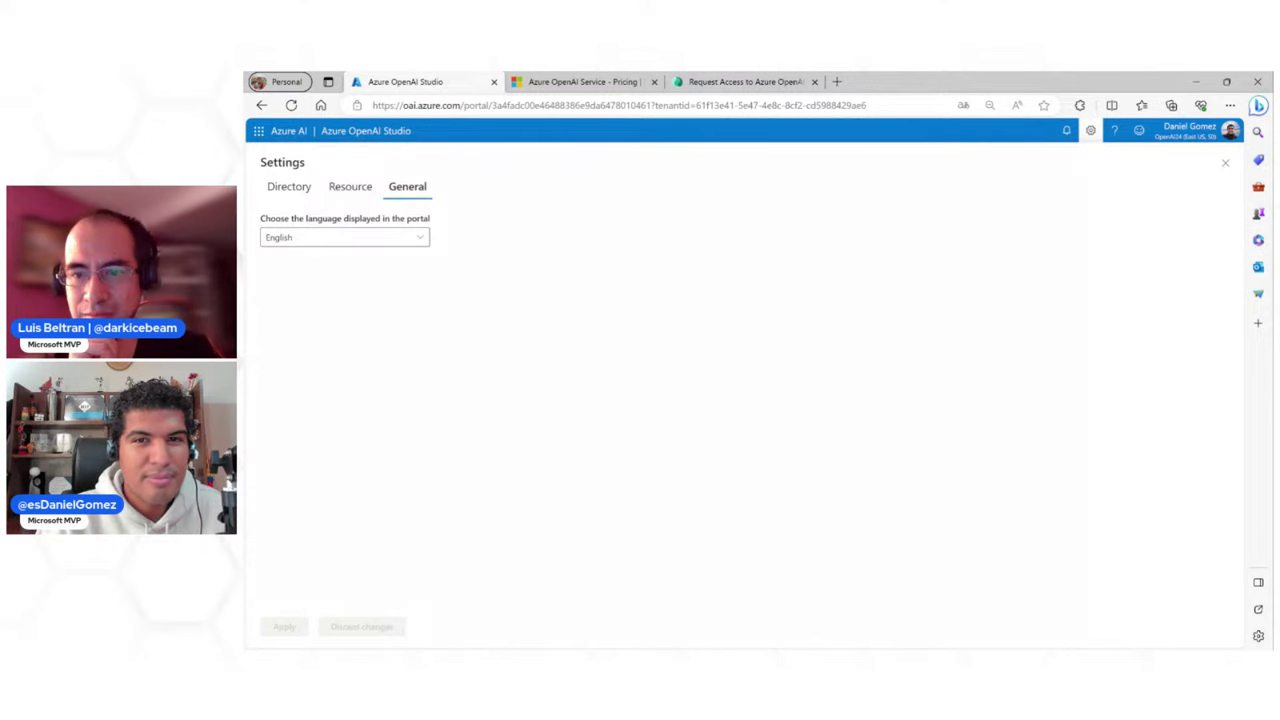
left_click(288, 131)
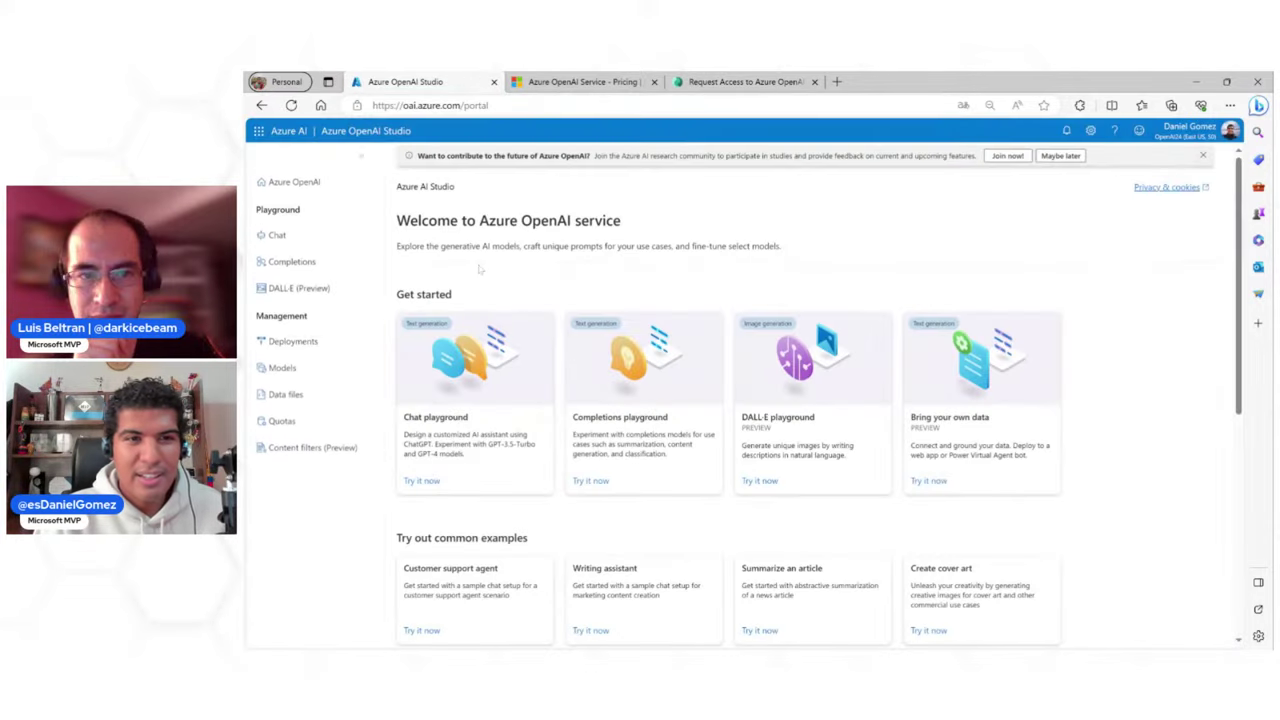
Review the Azure OpenAI welcome page's playground options and open the DALL·E (Preview) playground
scroll(466, 239, "up", 3)
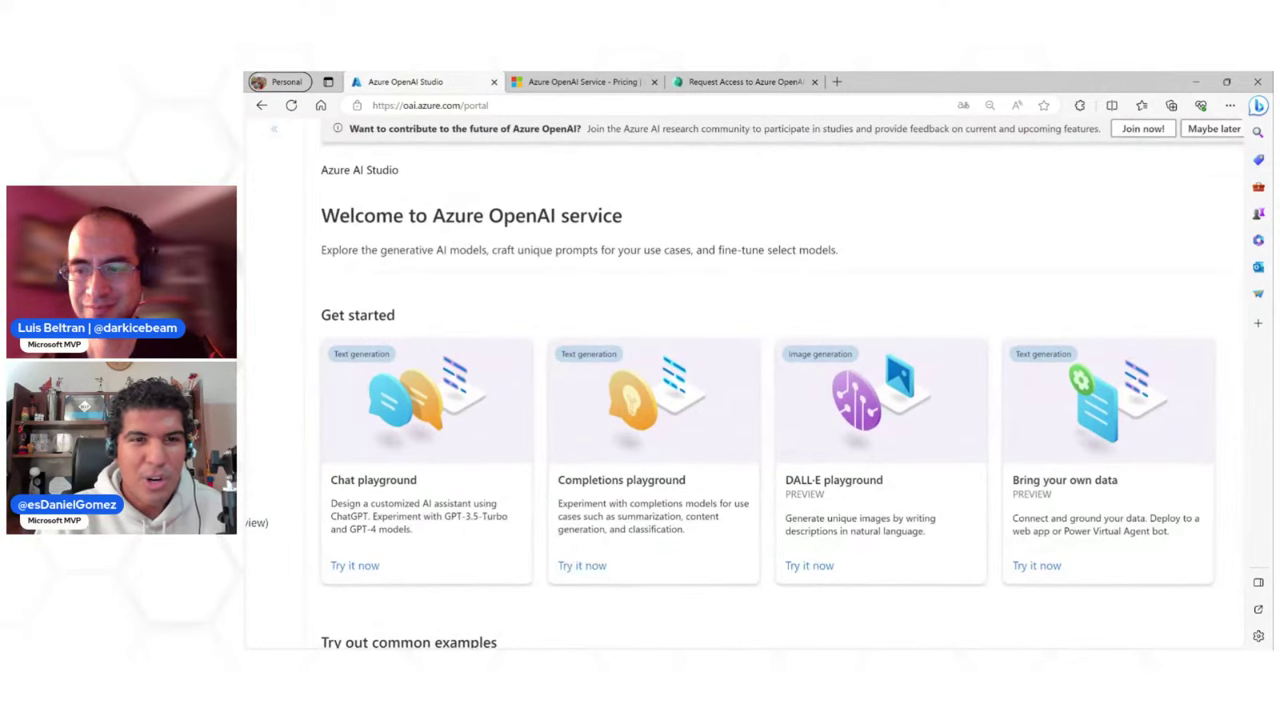
scroll(510, 275, "down", 1)
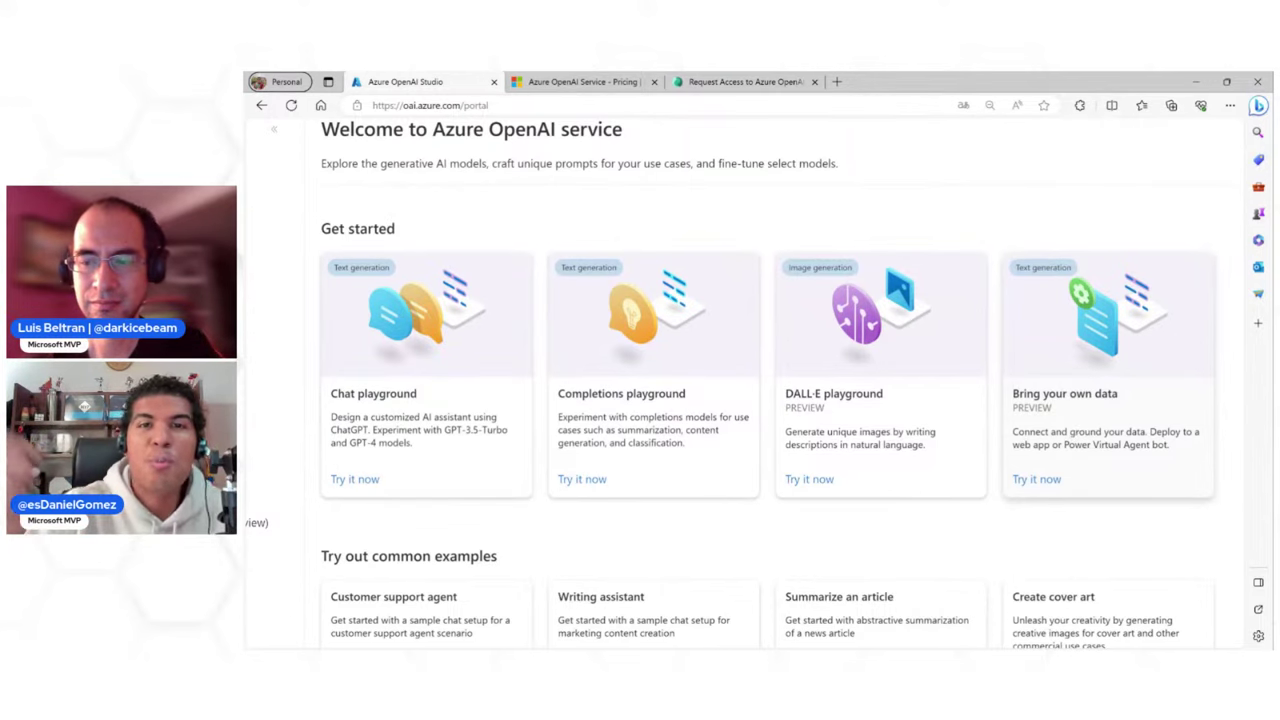
scroll(1108, 375, "down", 3)
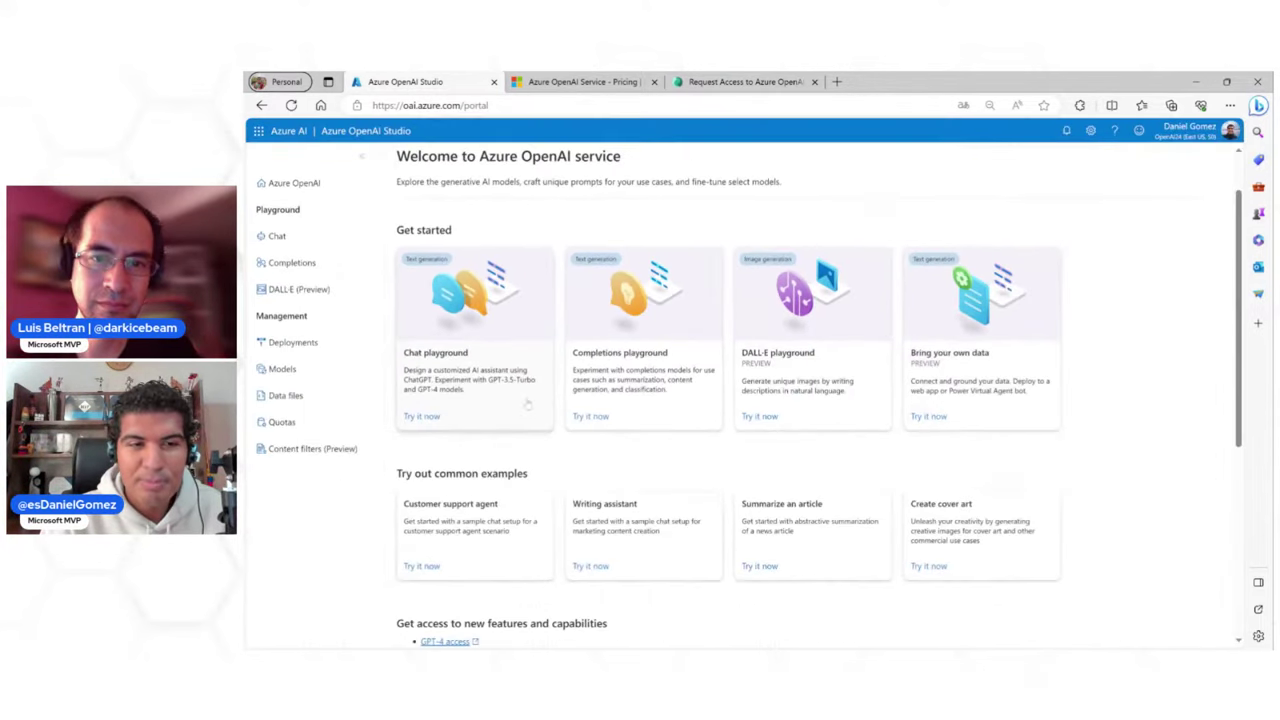
scroll(271, 249, "up", 3)
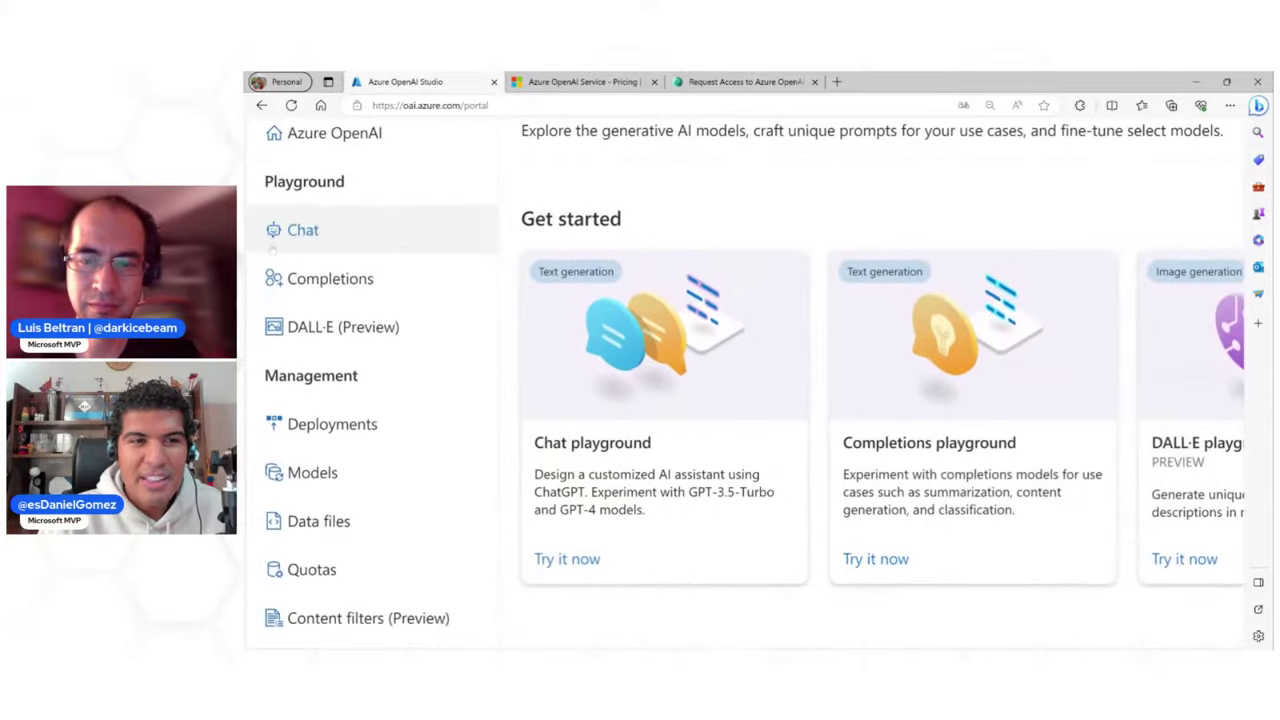
scroll(280, 230, "up", 1)
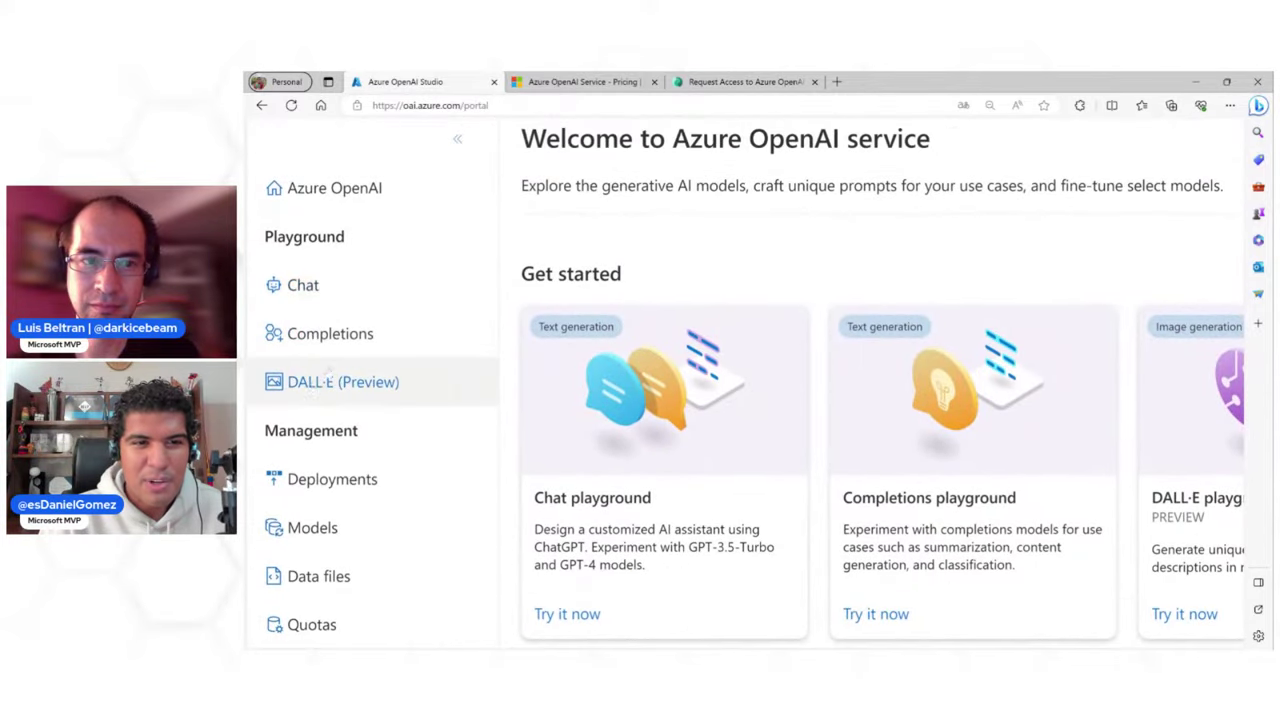
left_click(313, 382)
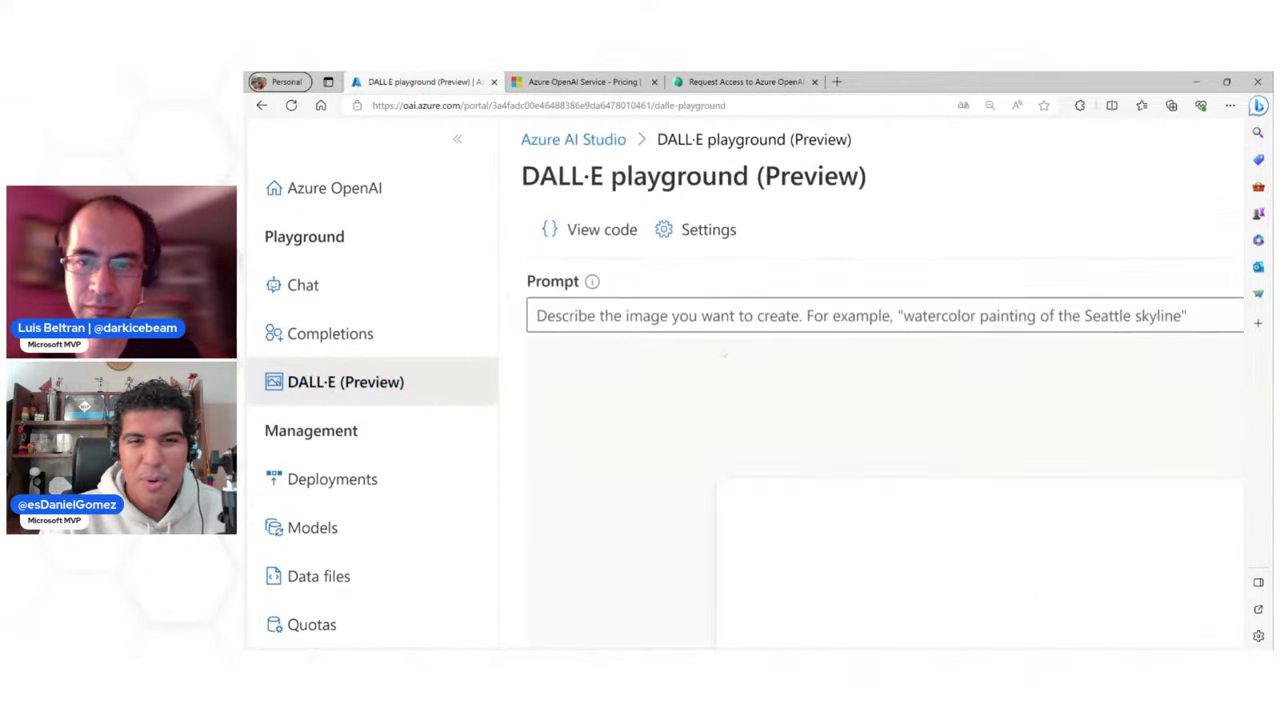
key("ctrl+minus")
key("ctrl+minus")
key("ctrl+minus")
key("ctrl+minus")
key("ctrl+minus")
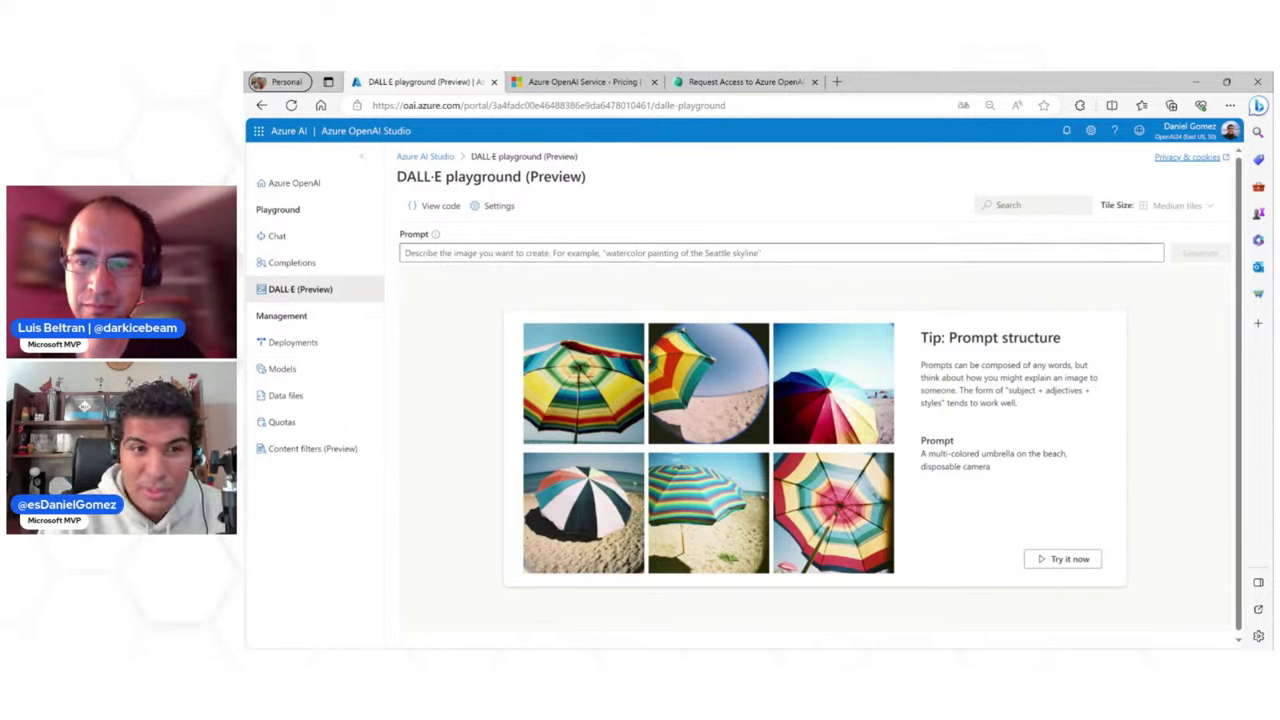
Enter the image prompt "Generate a beautiful picture of Mexico" in the DALL·E playground and generate the image
left_click(405, 253)
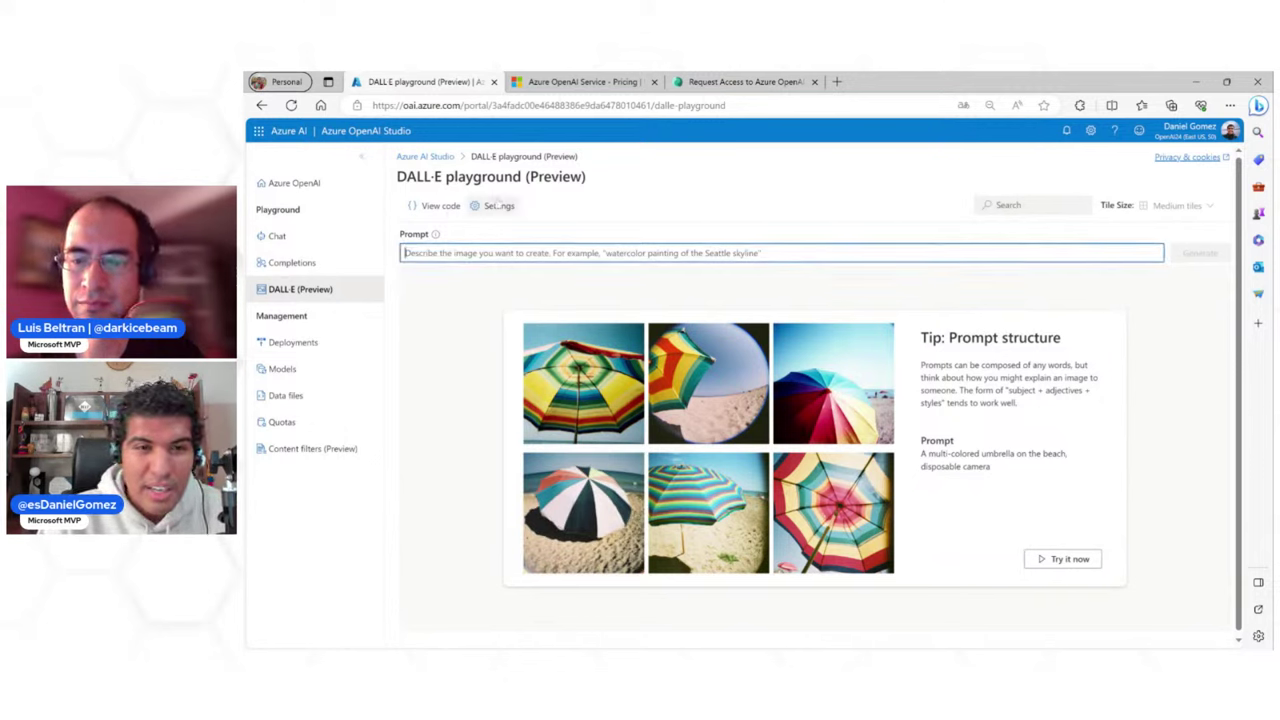
left_click(616, 210)
scroll(462, 182, "up", 2)
scroll(744, 380, "up", 3)
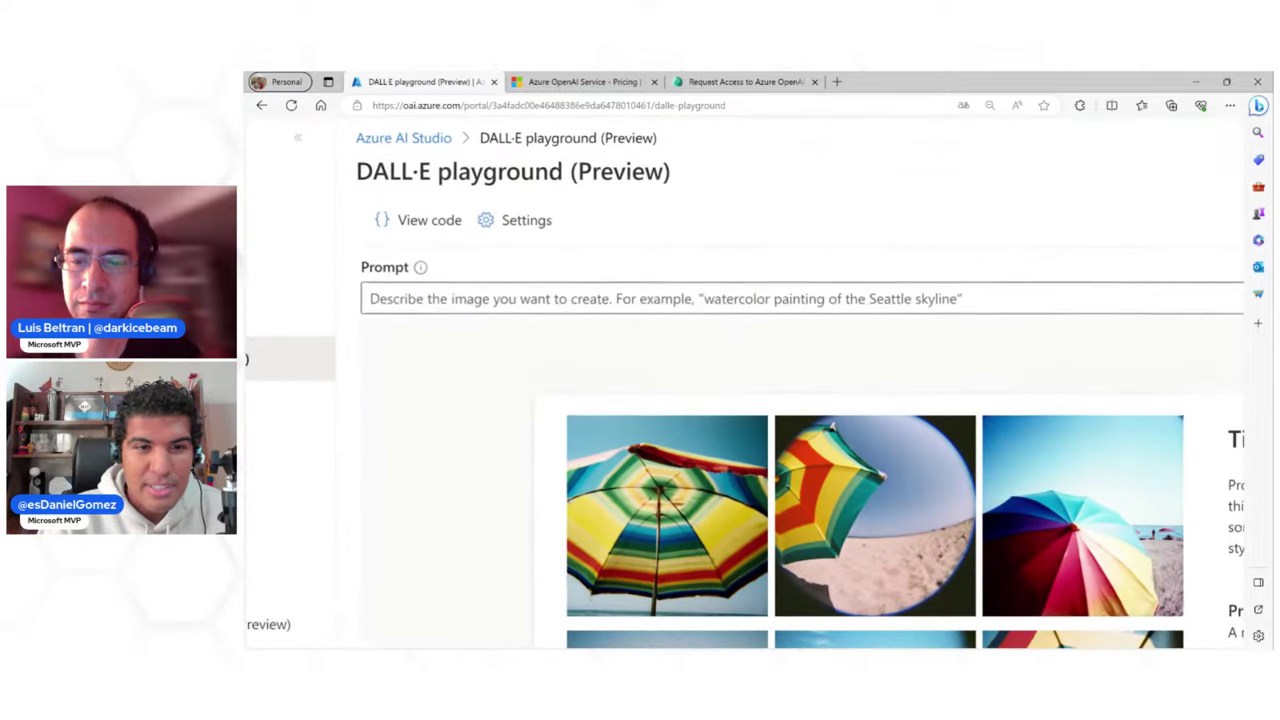
left_click(370, 298)
type("G")
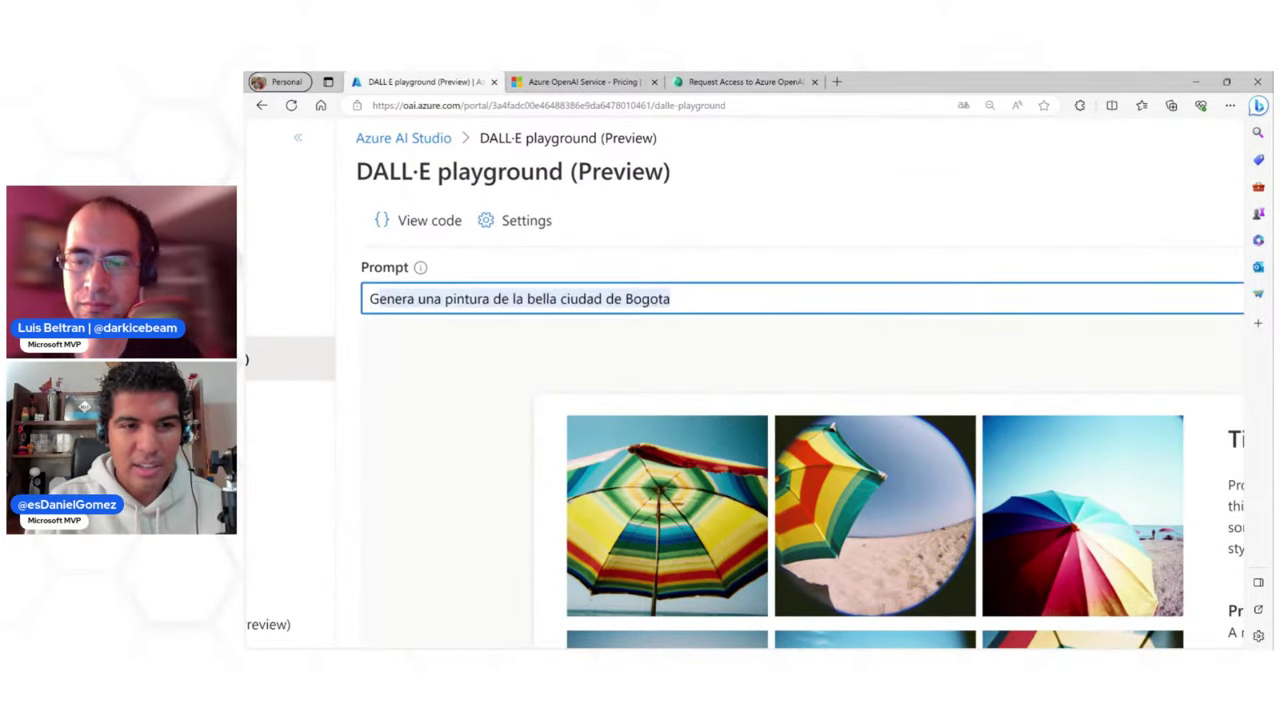
type("enere")
key("BackSpace")
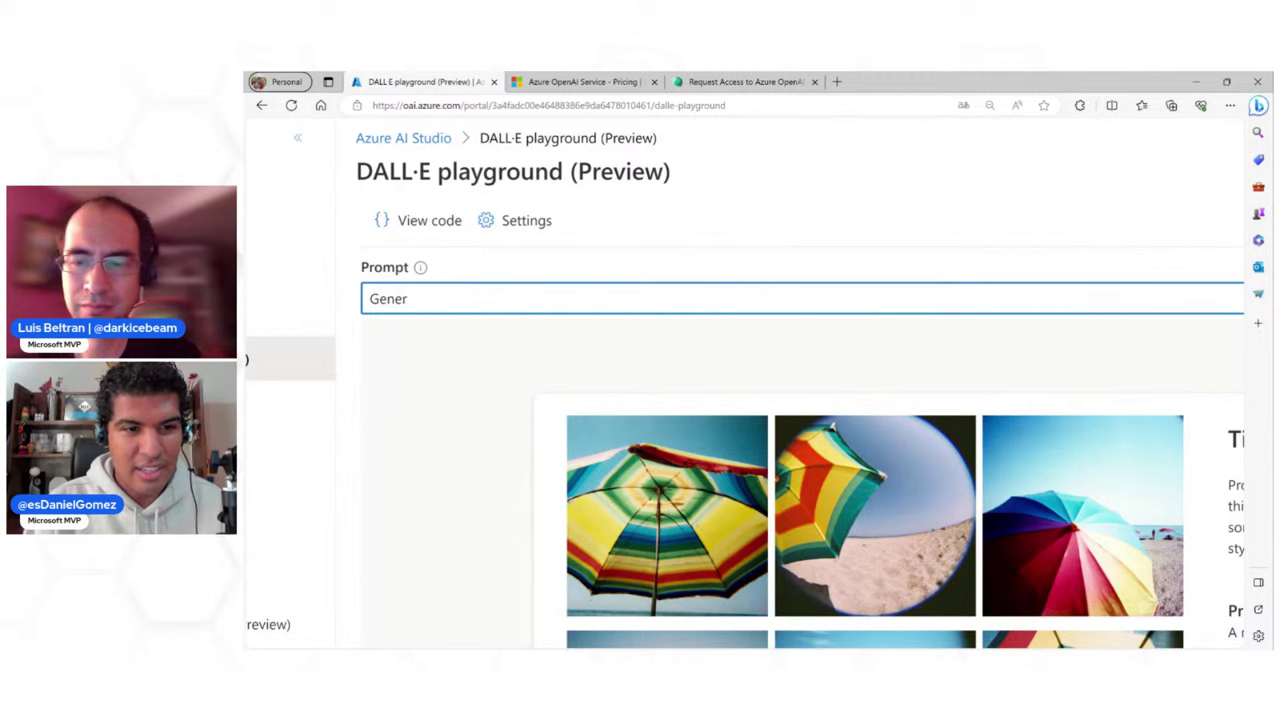
type("ate a ")
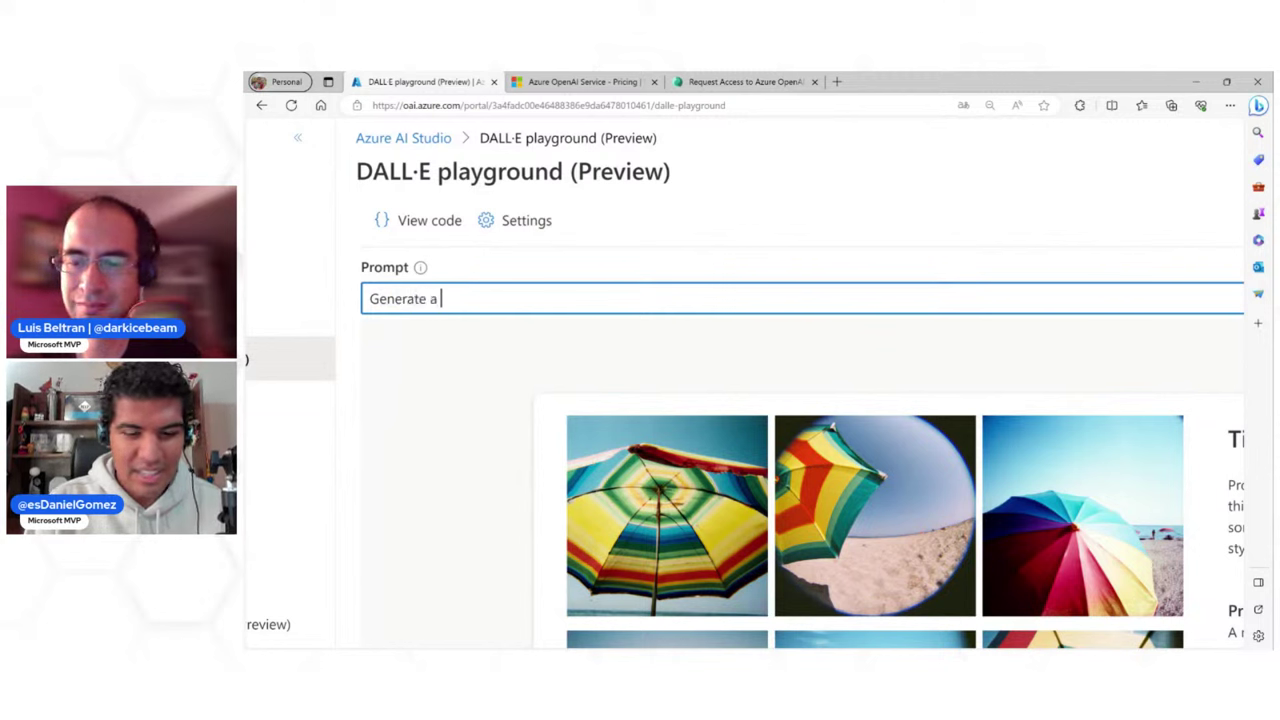
type("beatuful")
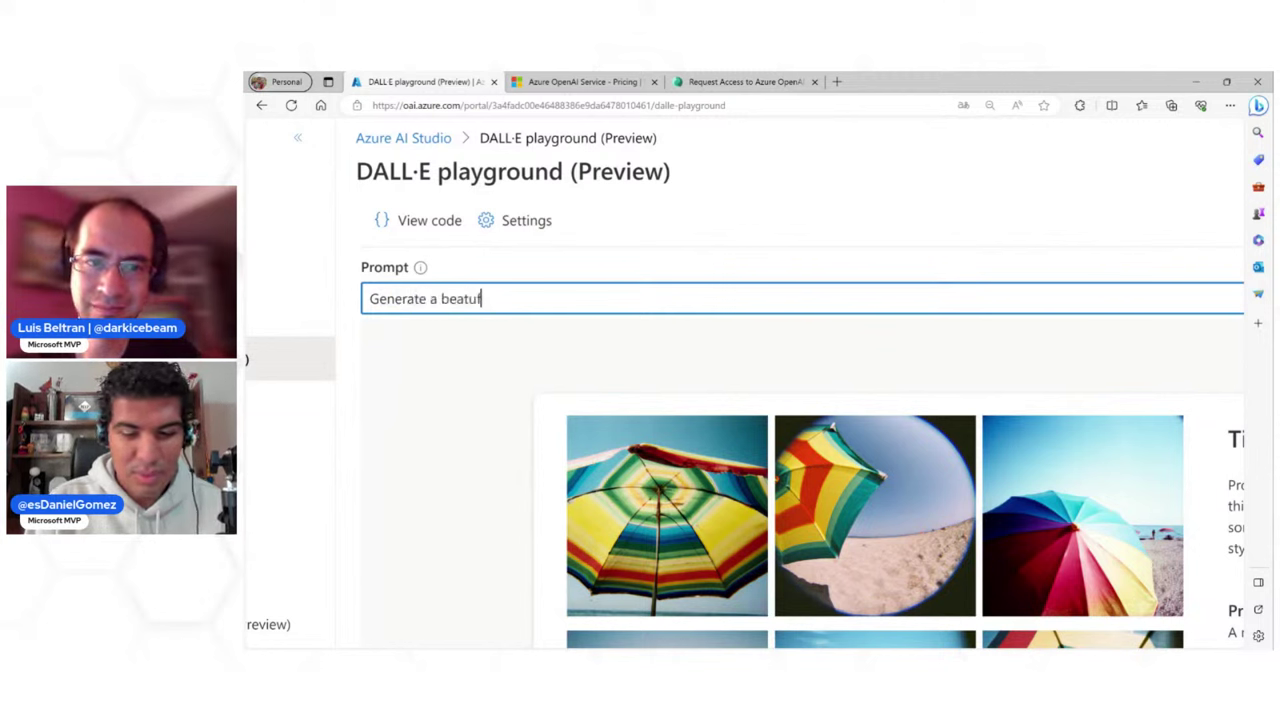
left_click(444, 305)
type("picture of")
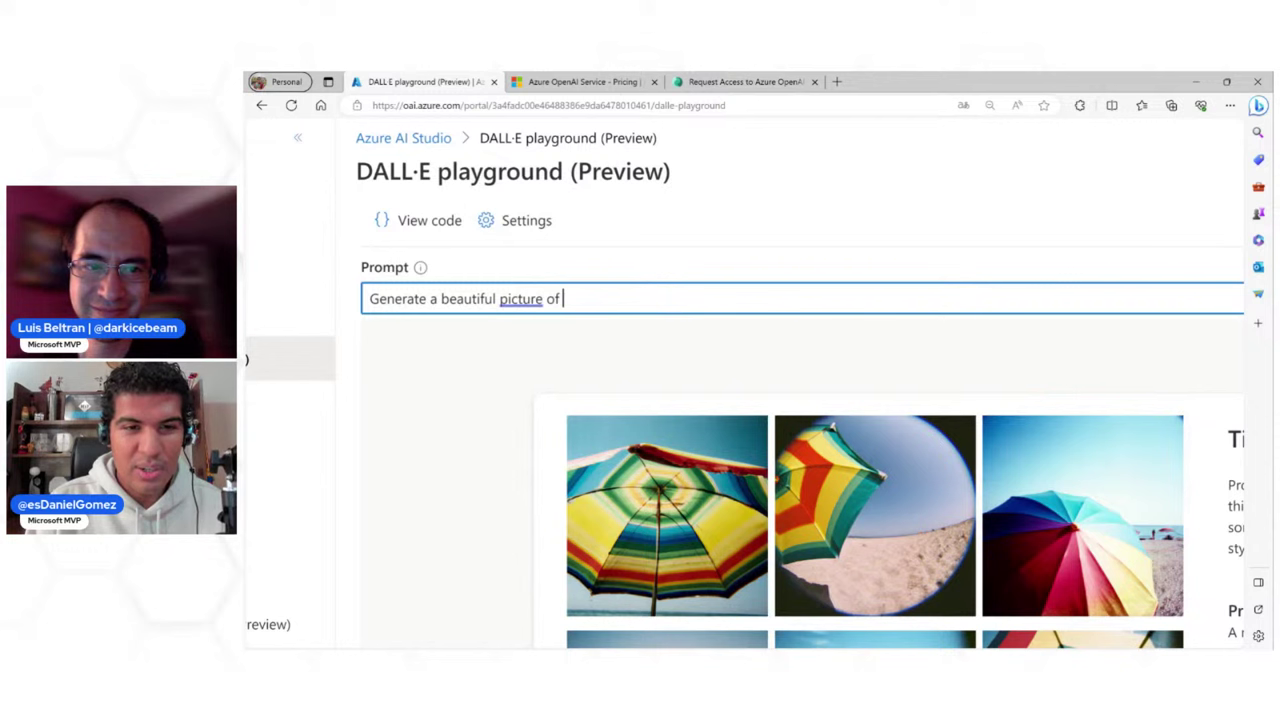
type(" M")
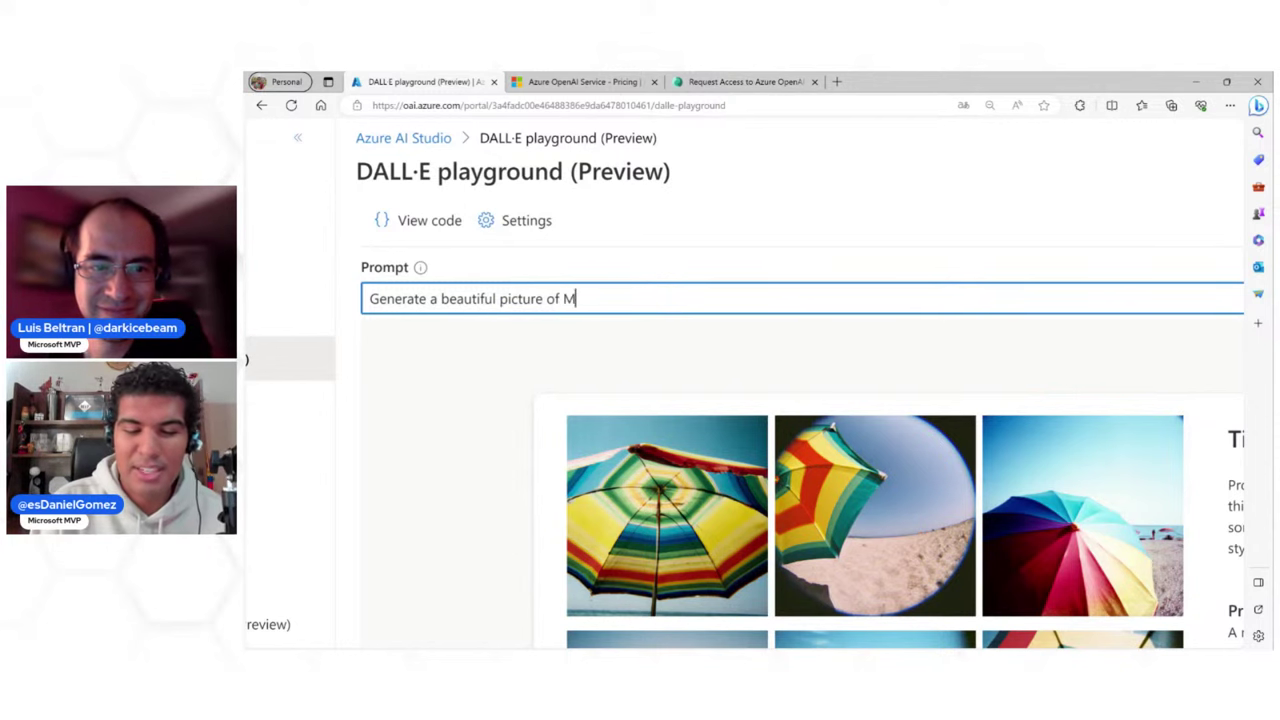
type("exico")
key("Return")
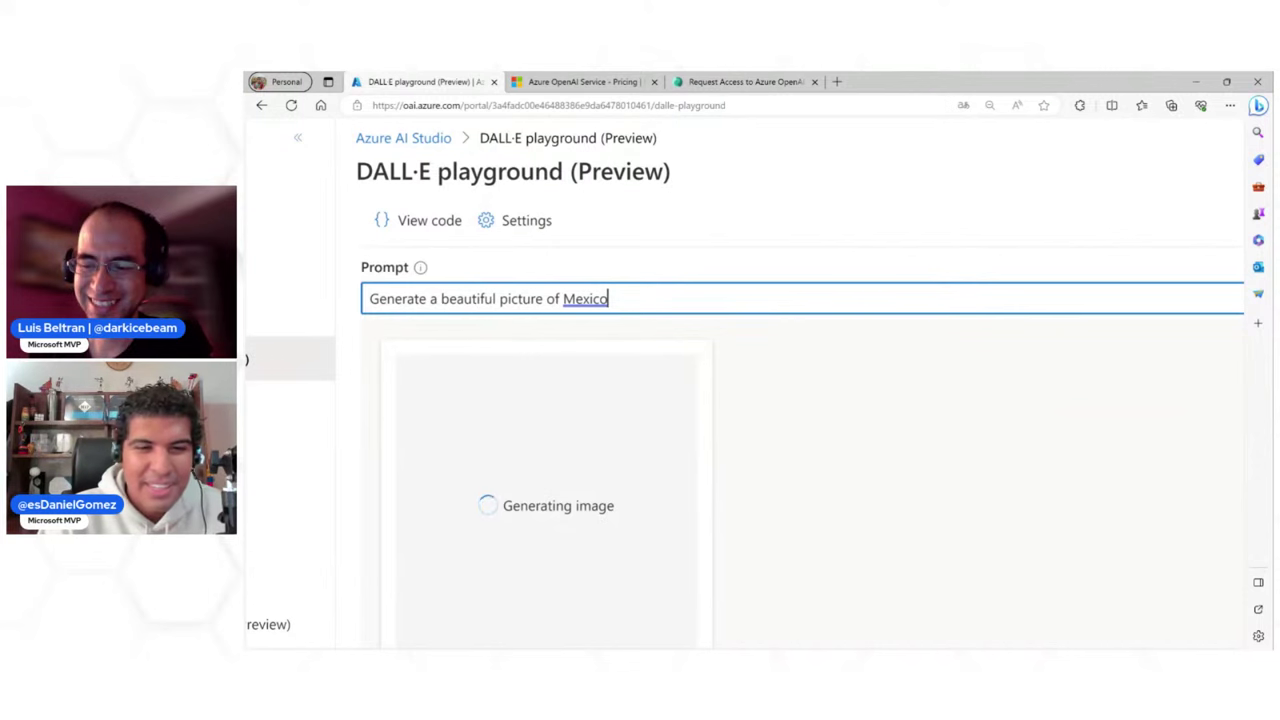
View the generated Mexico image and generate a new image from its same prompt
scroll(463, 413, "down", 2)
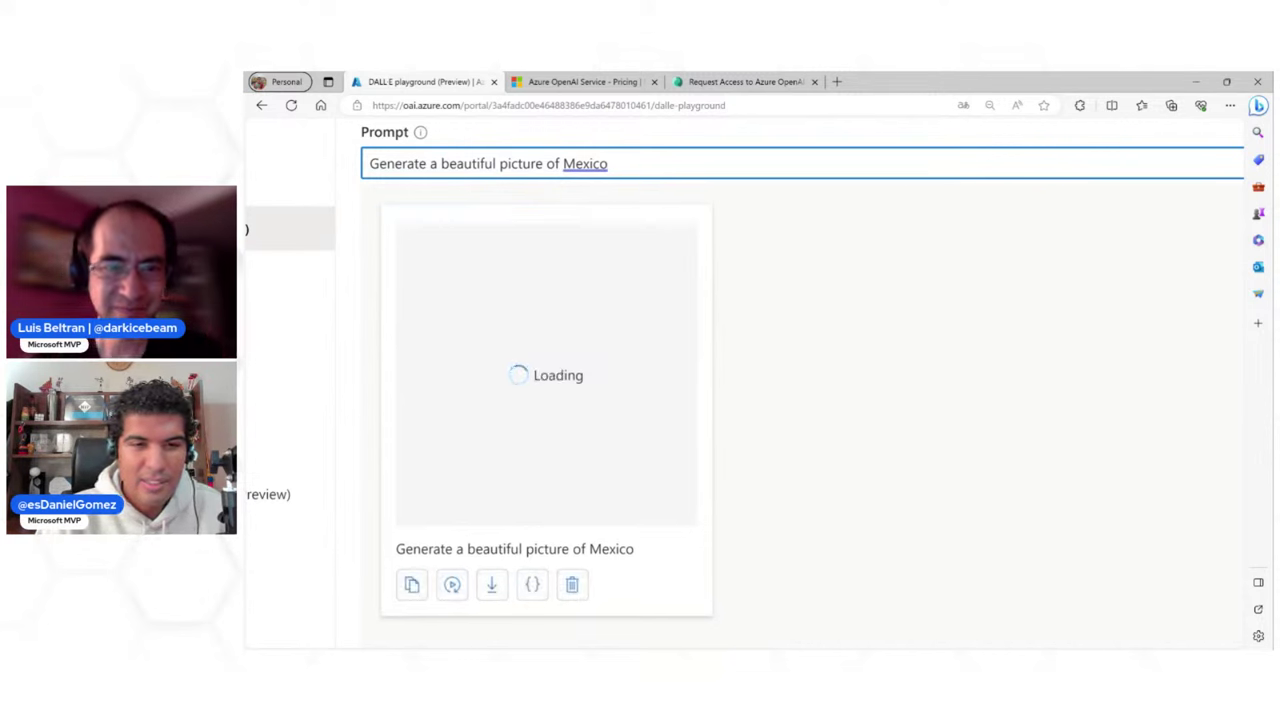
scroll(418, 381, "up", 3)
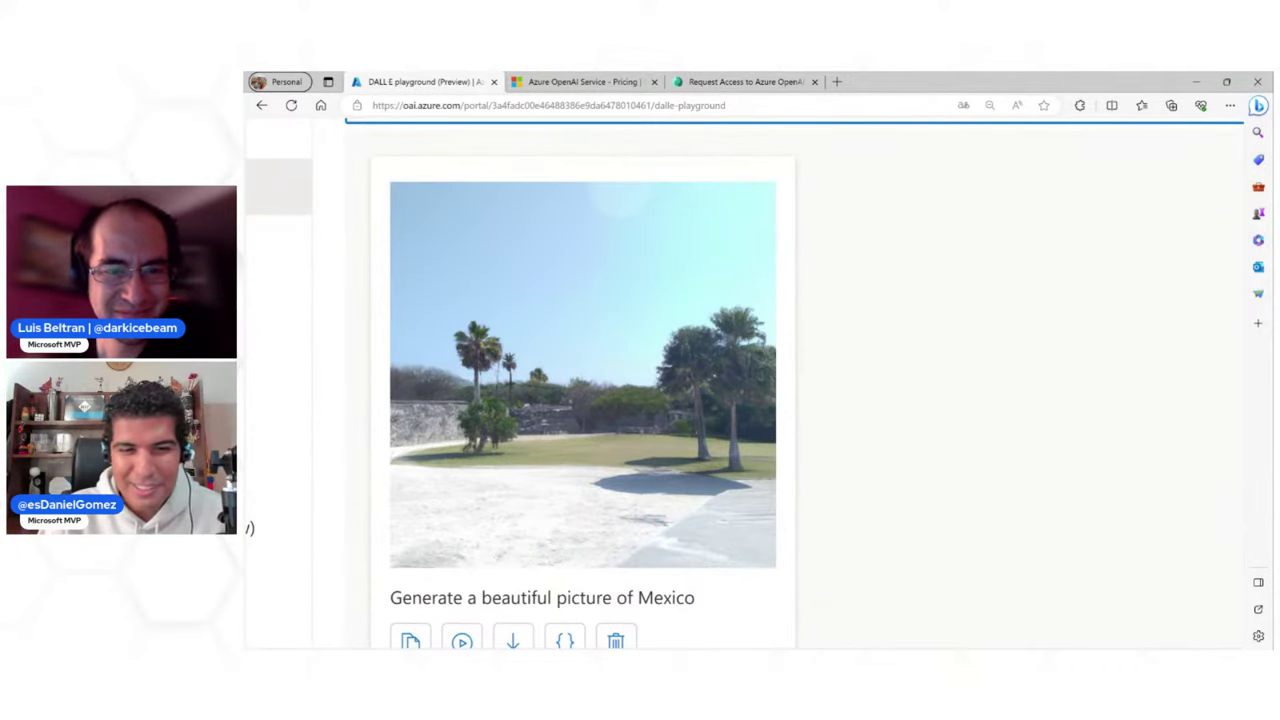
scroll(420, 376, "down", 3)
scroll(376, 522, "up", 2)
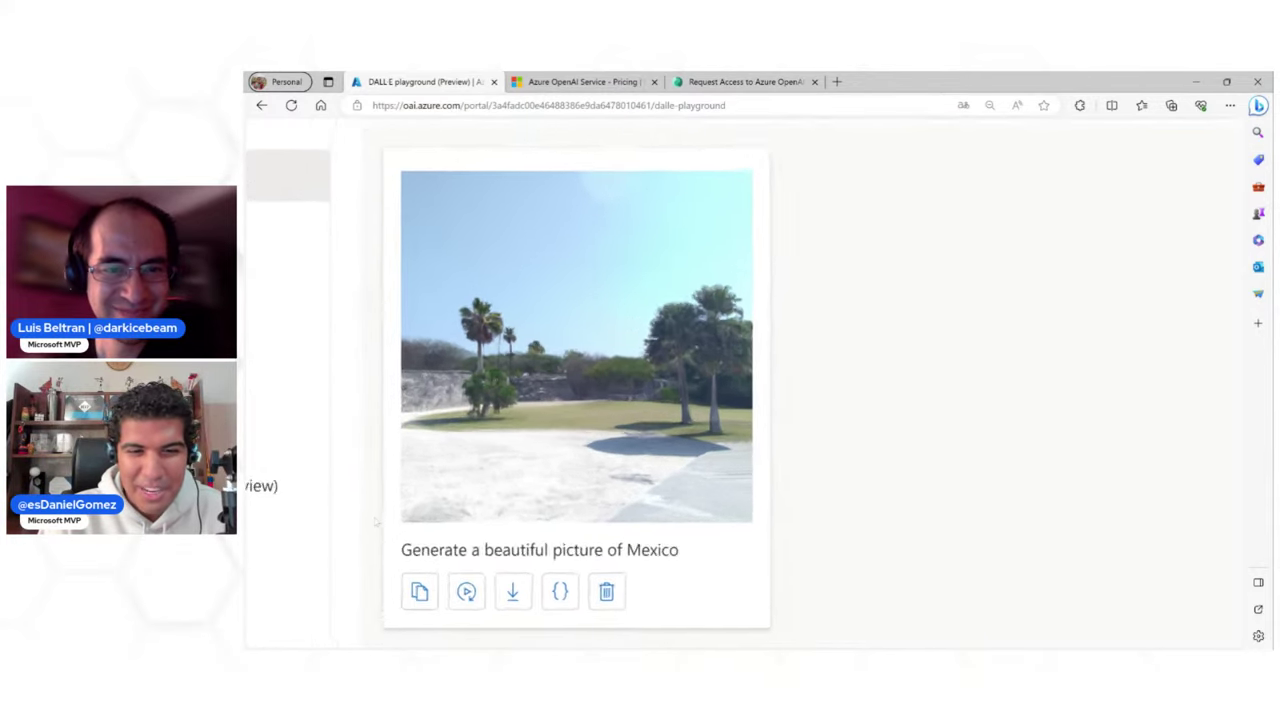
scroll(375, 521, "up", 1, "ctrl")
scroll(420, 490, "down", 1)
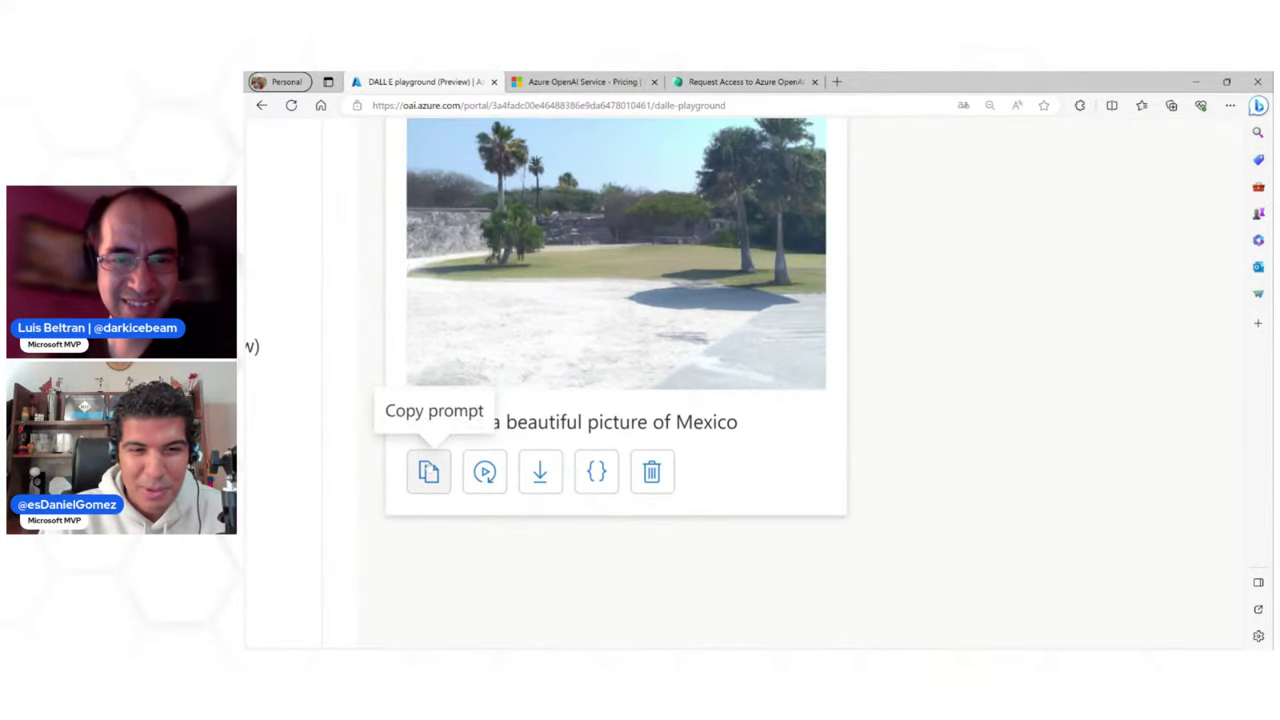
left_click(486, 471)
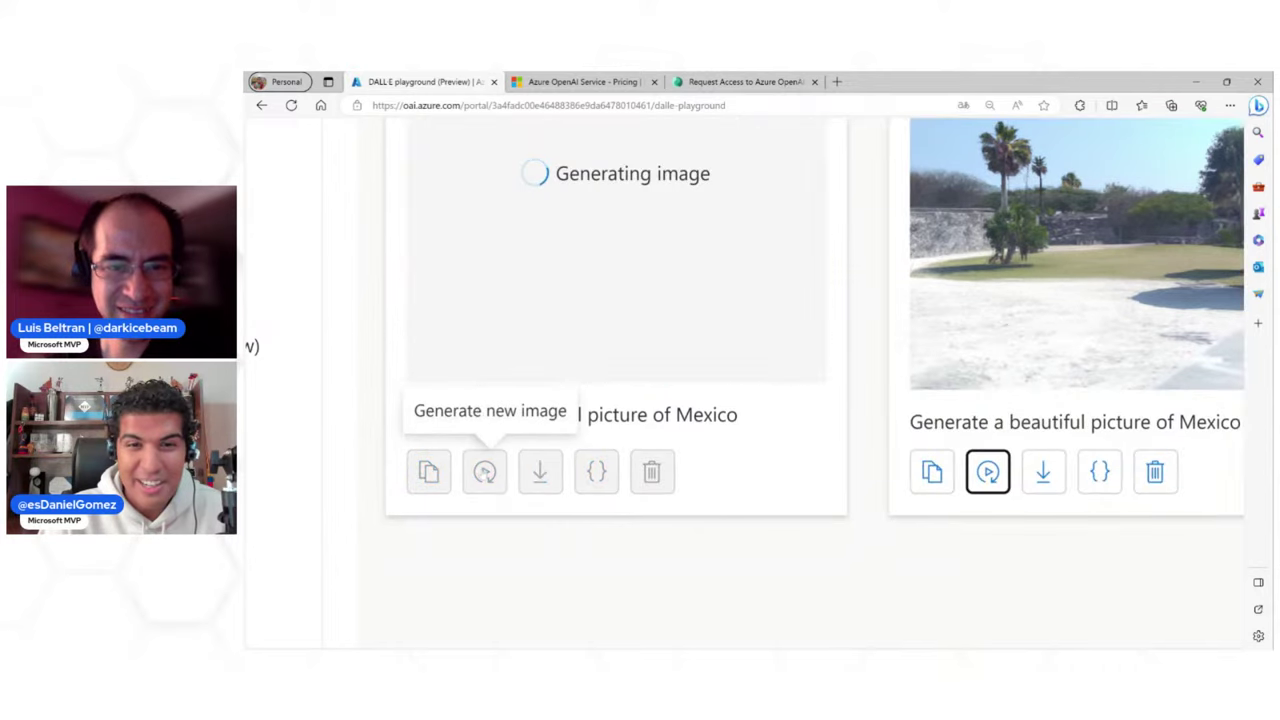
scroll(483, 470, "down", 1, "ctrl")
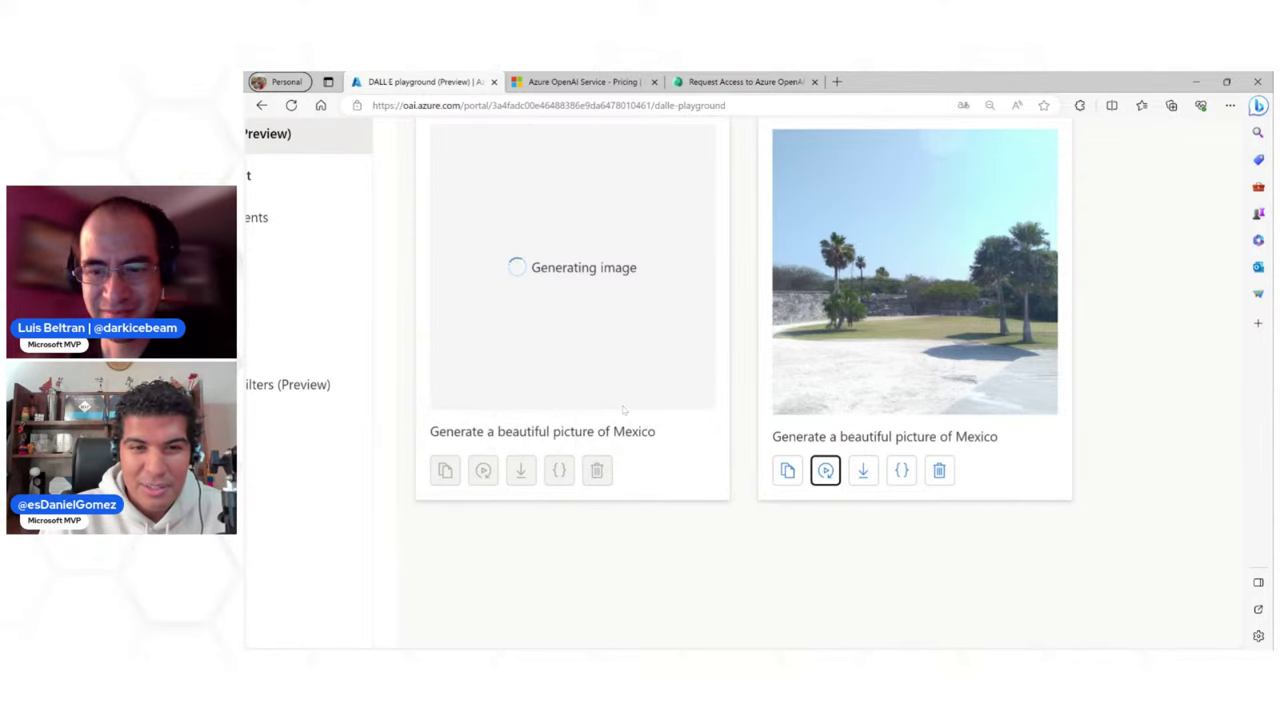
scroll(623, 408, "down", 2, "ctrl")
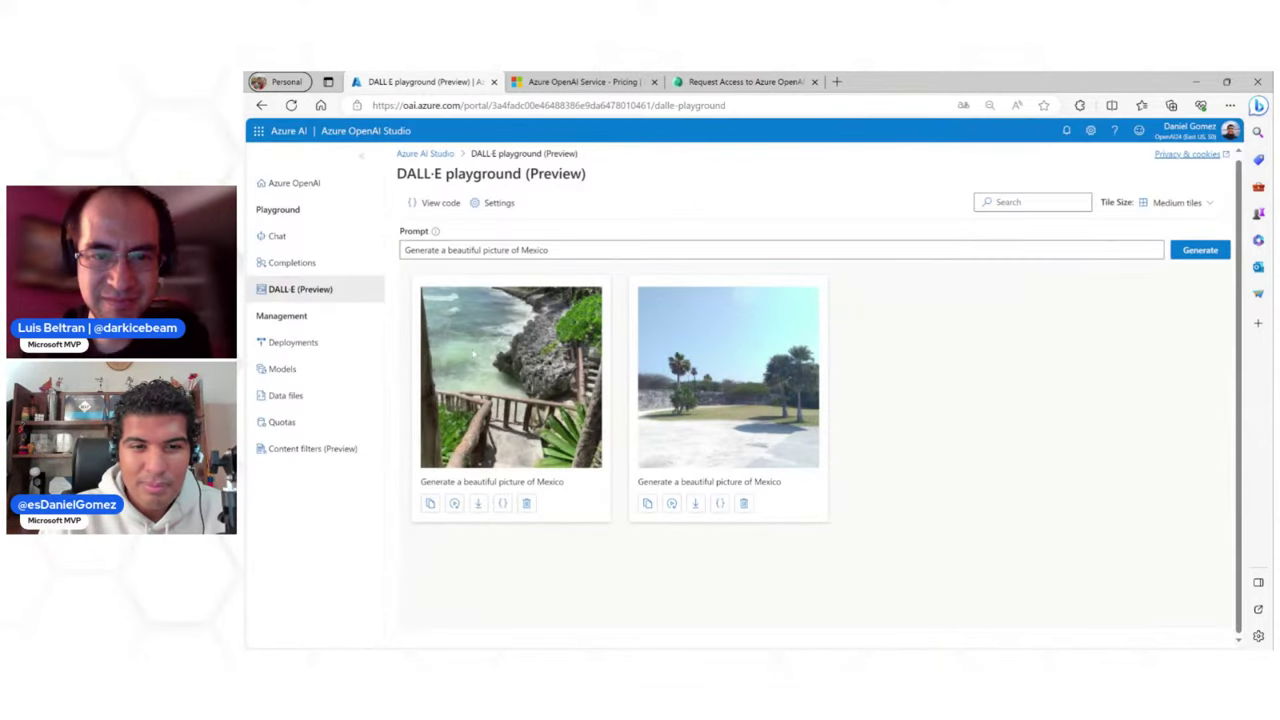
Compare the two Mexico images and show the sample code for the newer coastal image
scroll(474, 352, "up", 2, "ctrl")
scroll(474, 352, "up", 2, "ctrl")
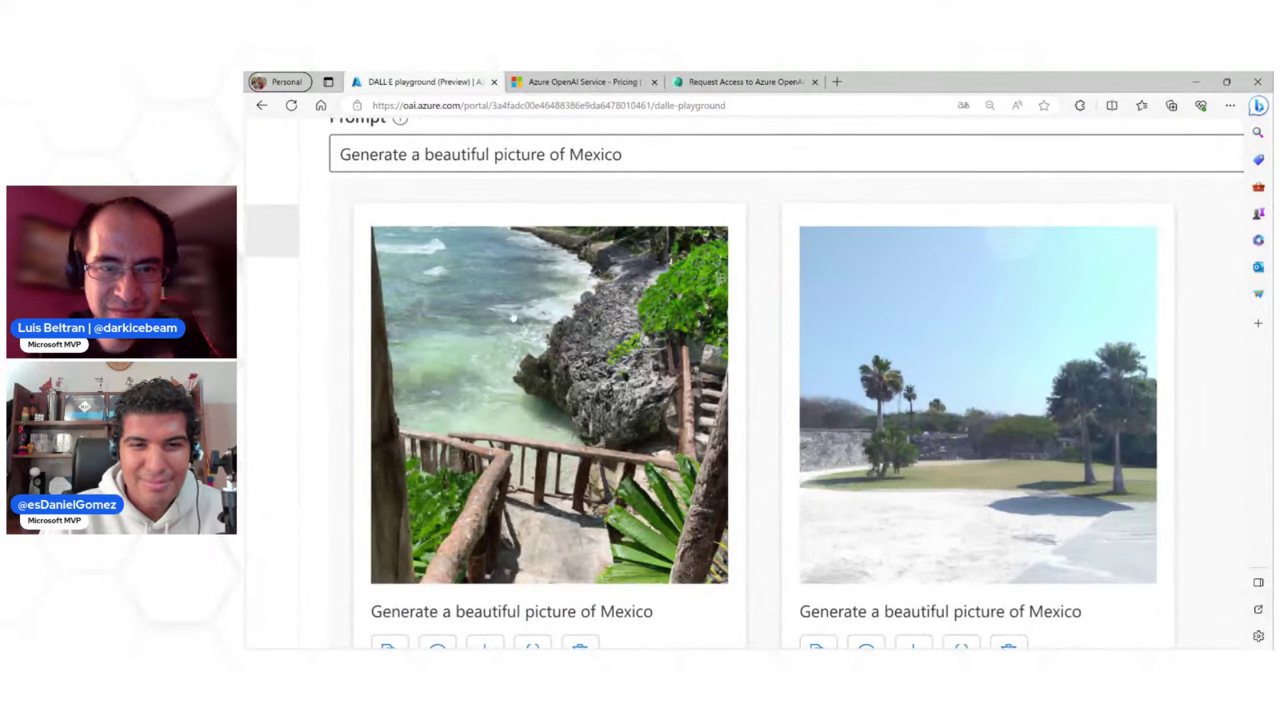
scroll(466, 368, "down", 1)
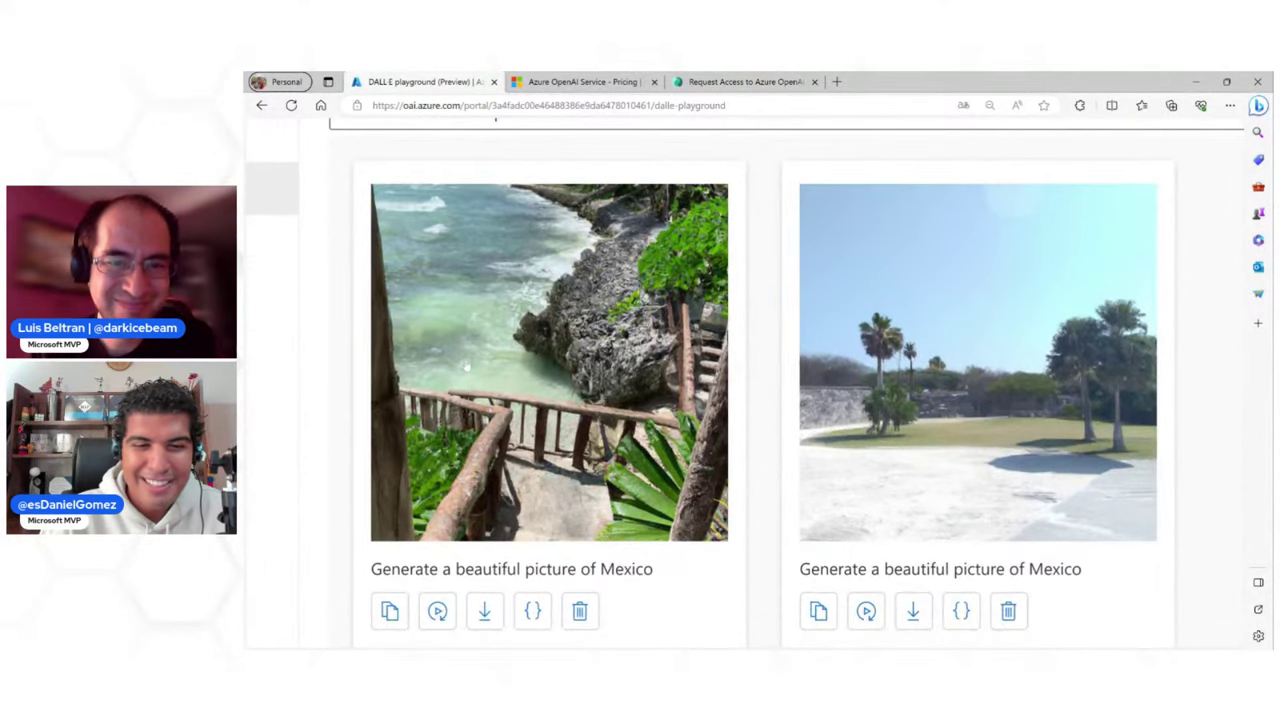
scroll(466, 368, "down", 1)
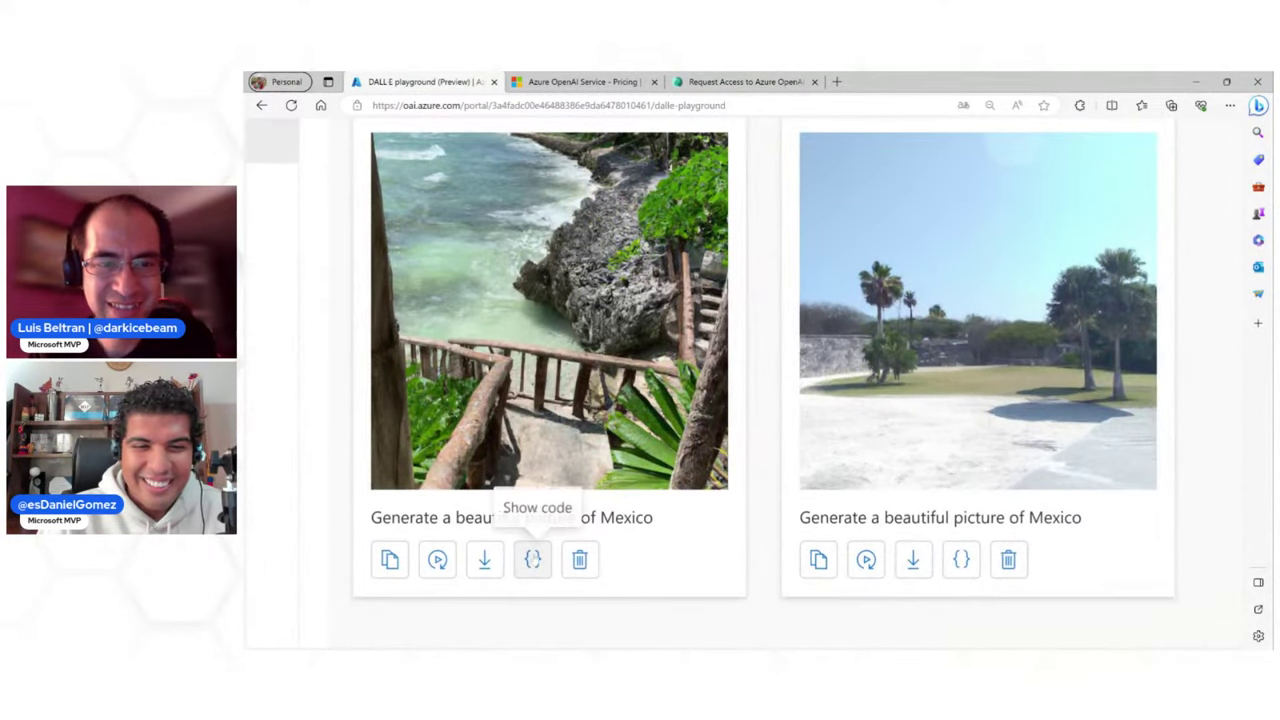
key("ctrl+minus")
key("ctrl+minus")
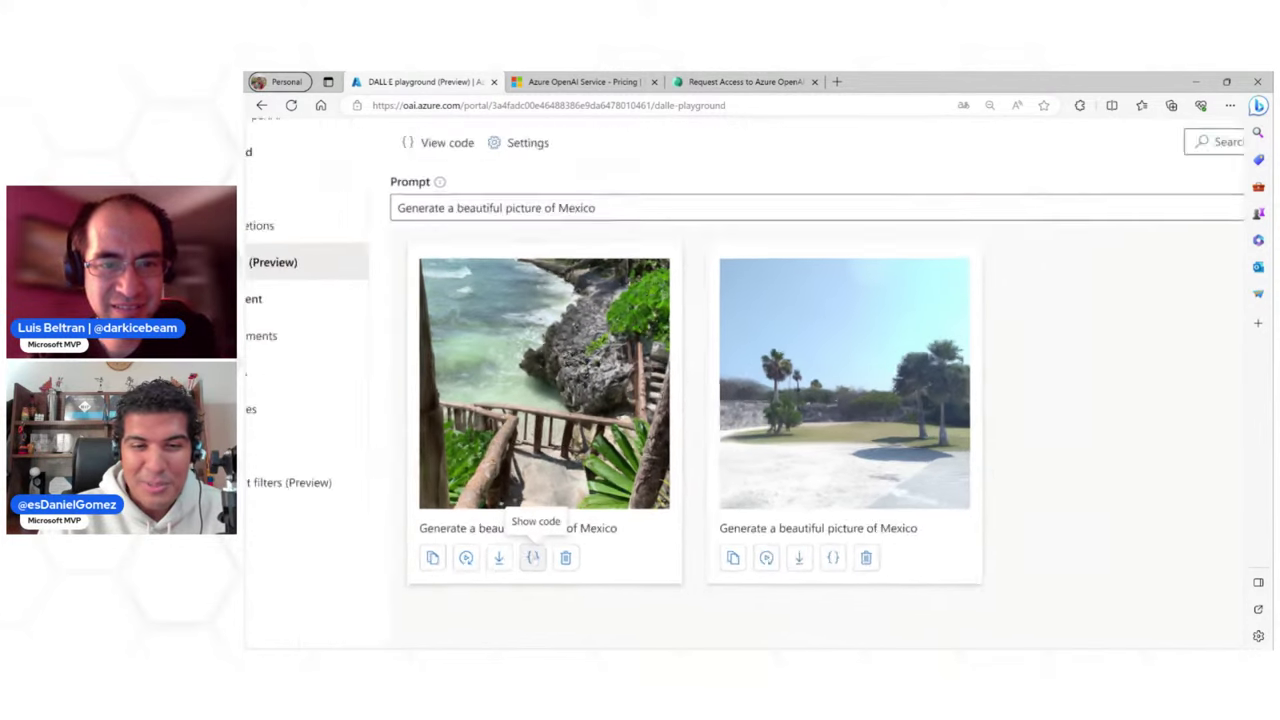
left_click(532, 559)
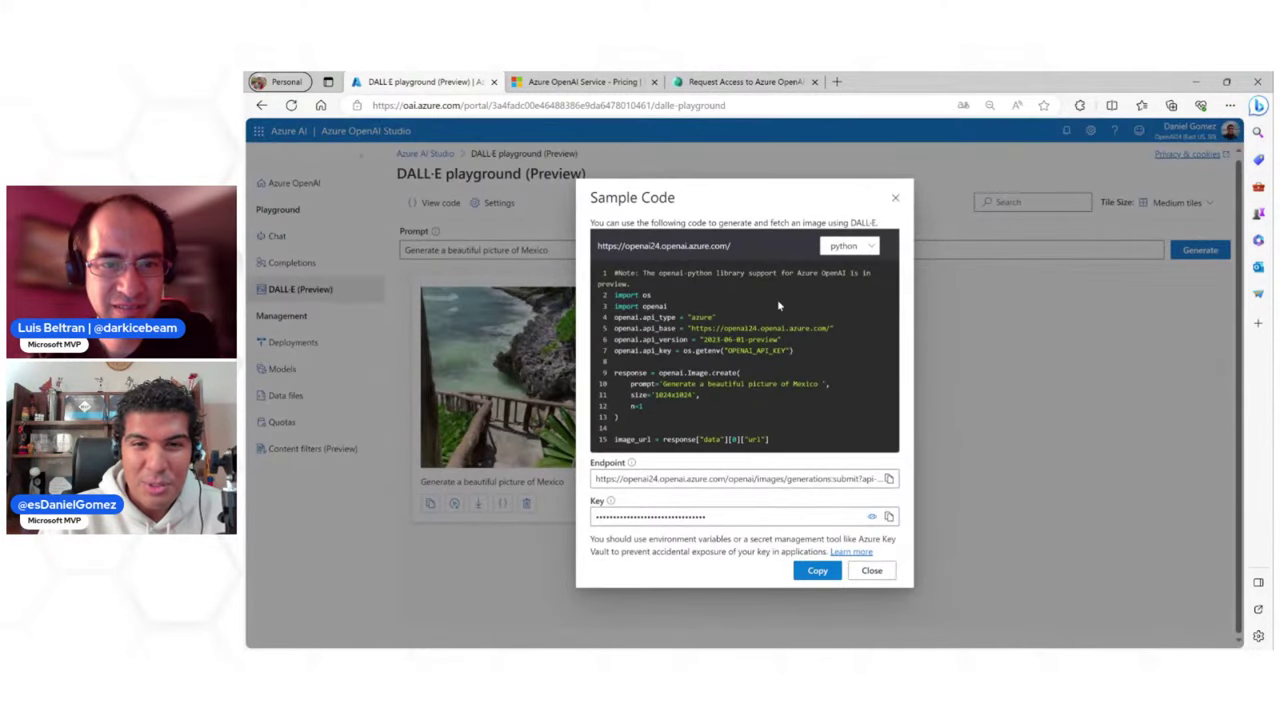
key("ctrl+plus")
key("ctrl+plus")
key("ctrl+plus")
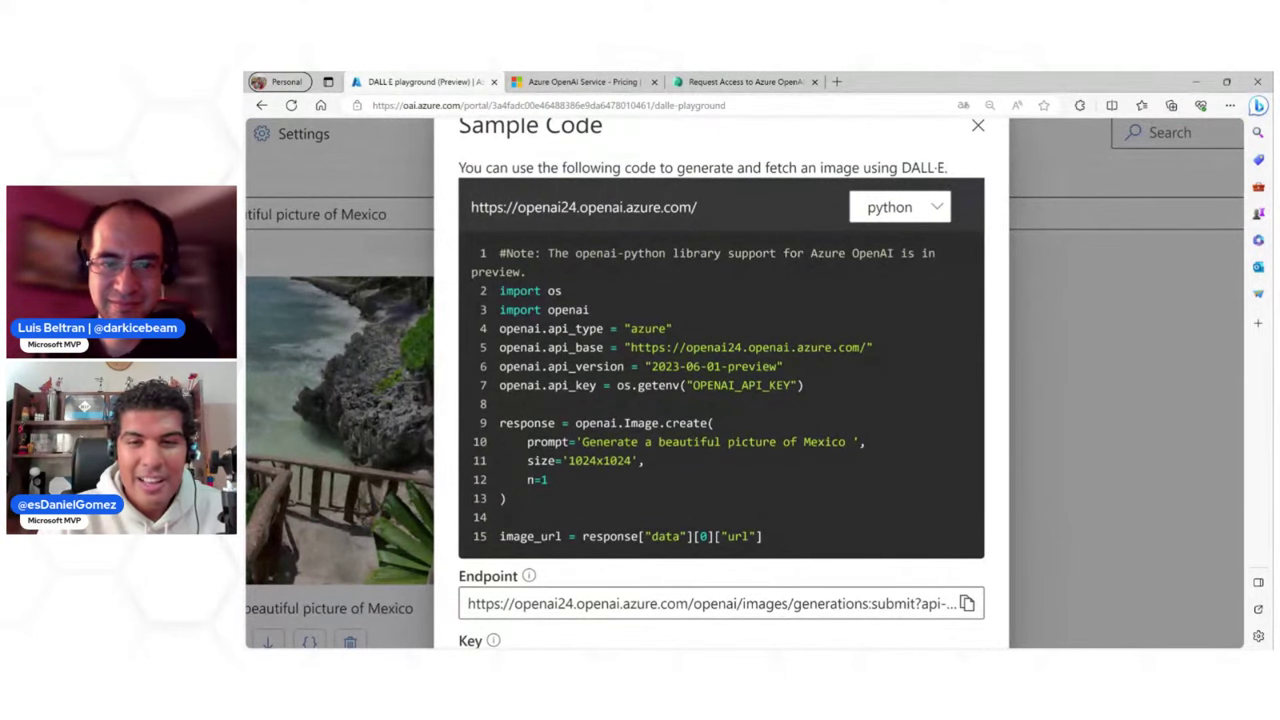
Examine the sample code's language options, Python request, endpoint and key field, keeping python selected and the key hidden
left_click(903, 210)
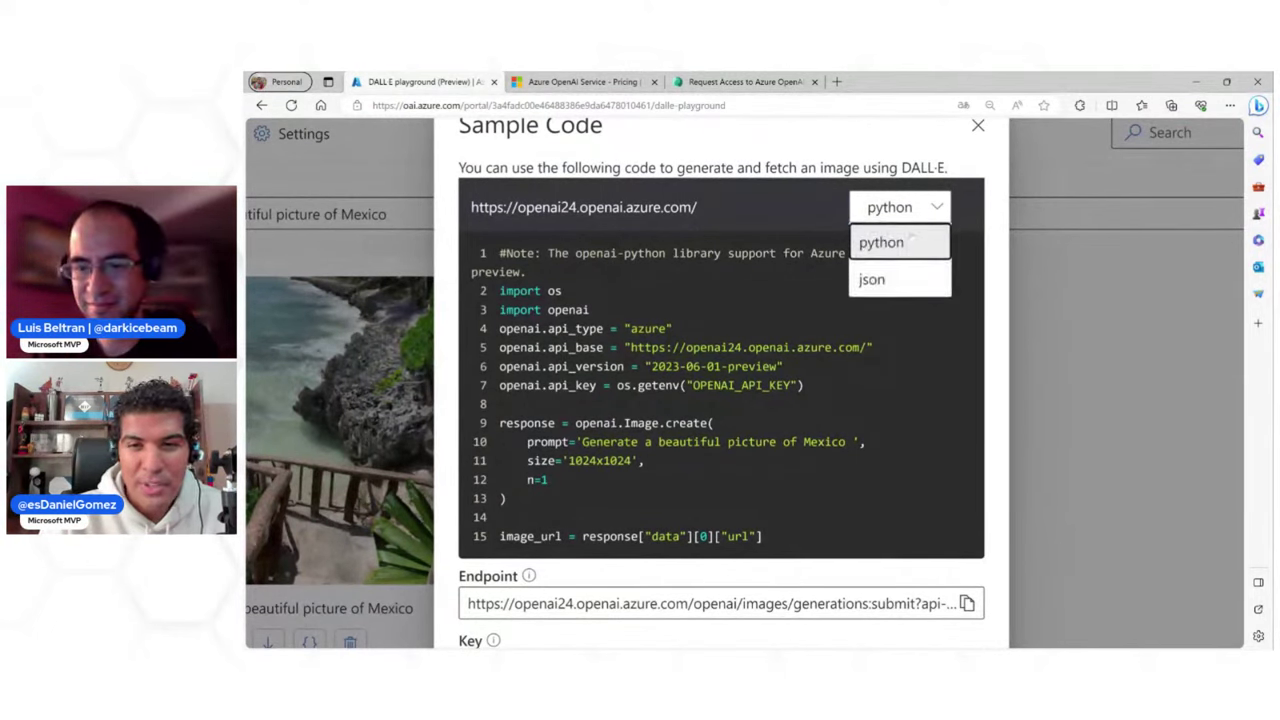
left_click(714, 297)
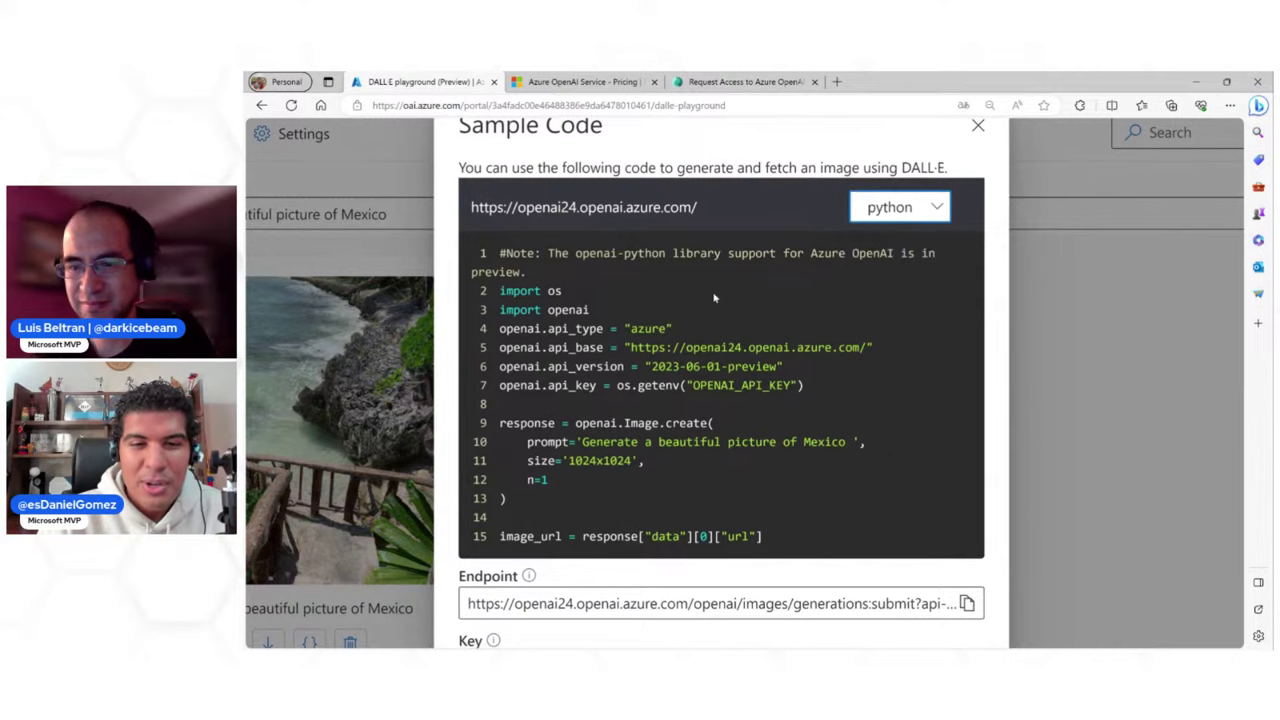
scroll(716, 298, "down", 3)
scroll(786, 226, "up", 2)
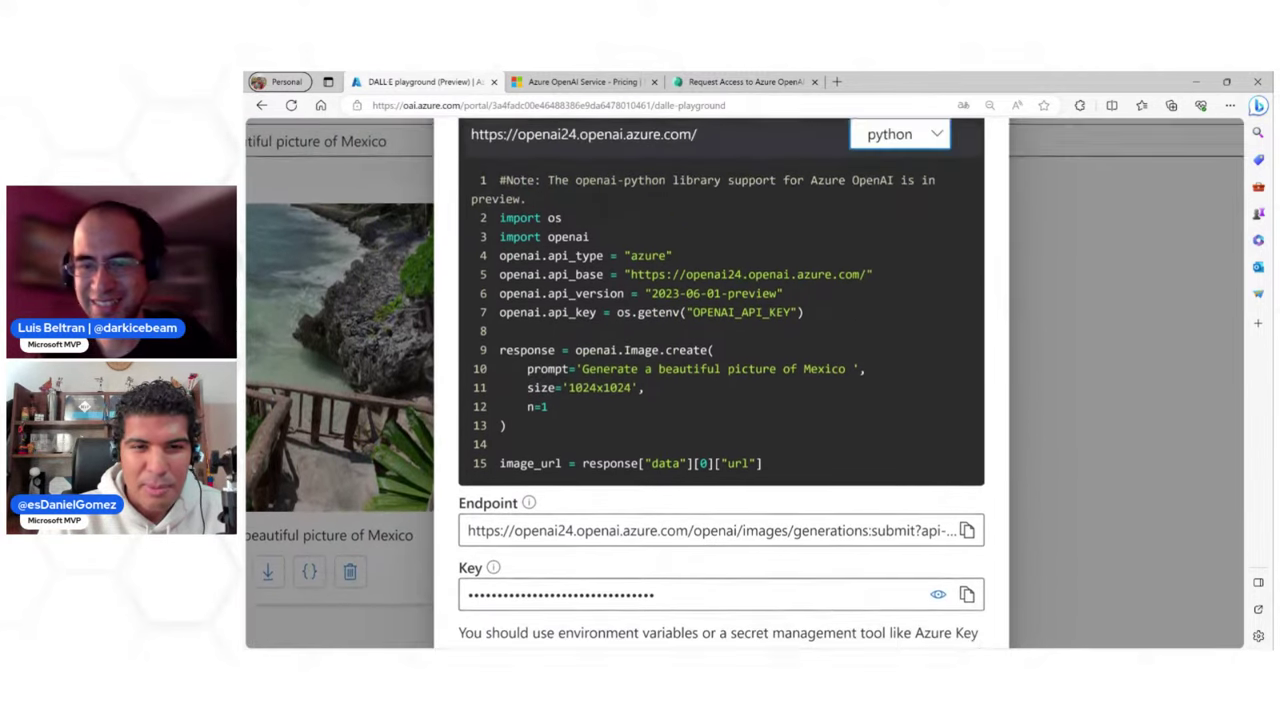
scroll(786, 226, "down", 2)
scroll(632, 383, "down", 1)
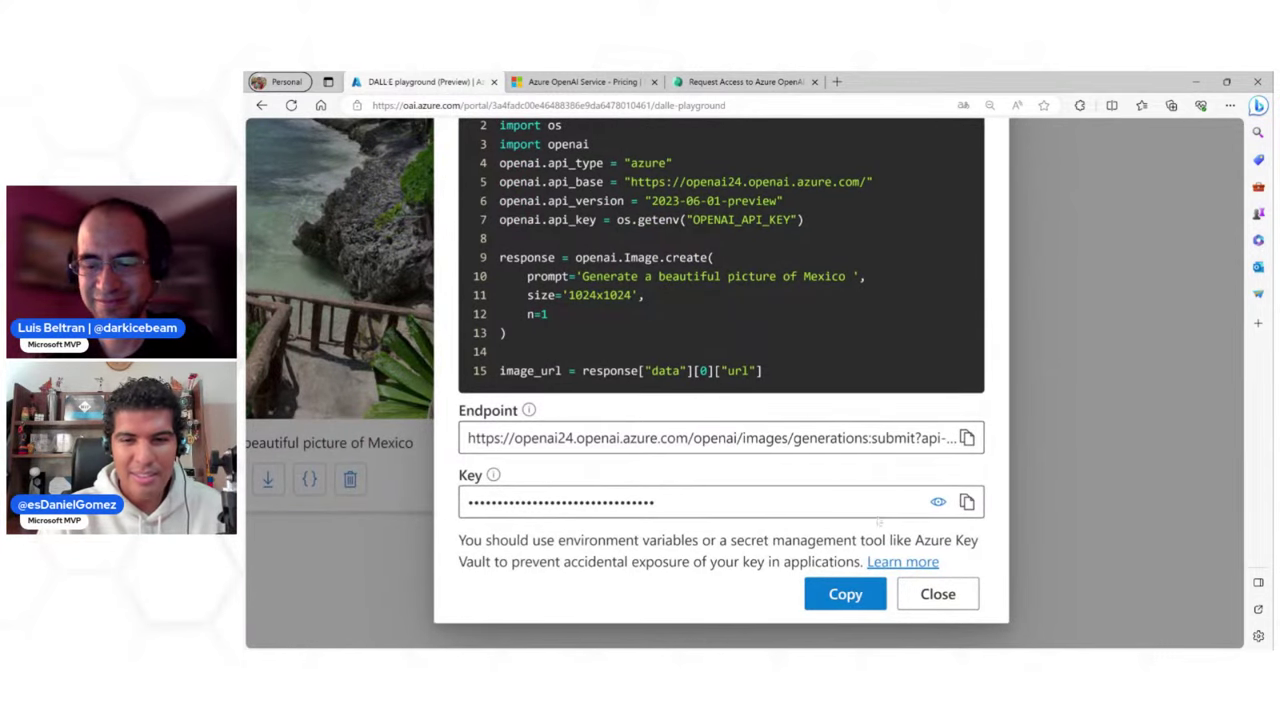
scroll(721, 380, "up", 1)
scroll(721, 380, "up", 2)
scroll(675, 375, "up", 3)
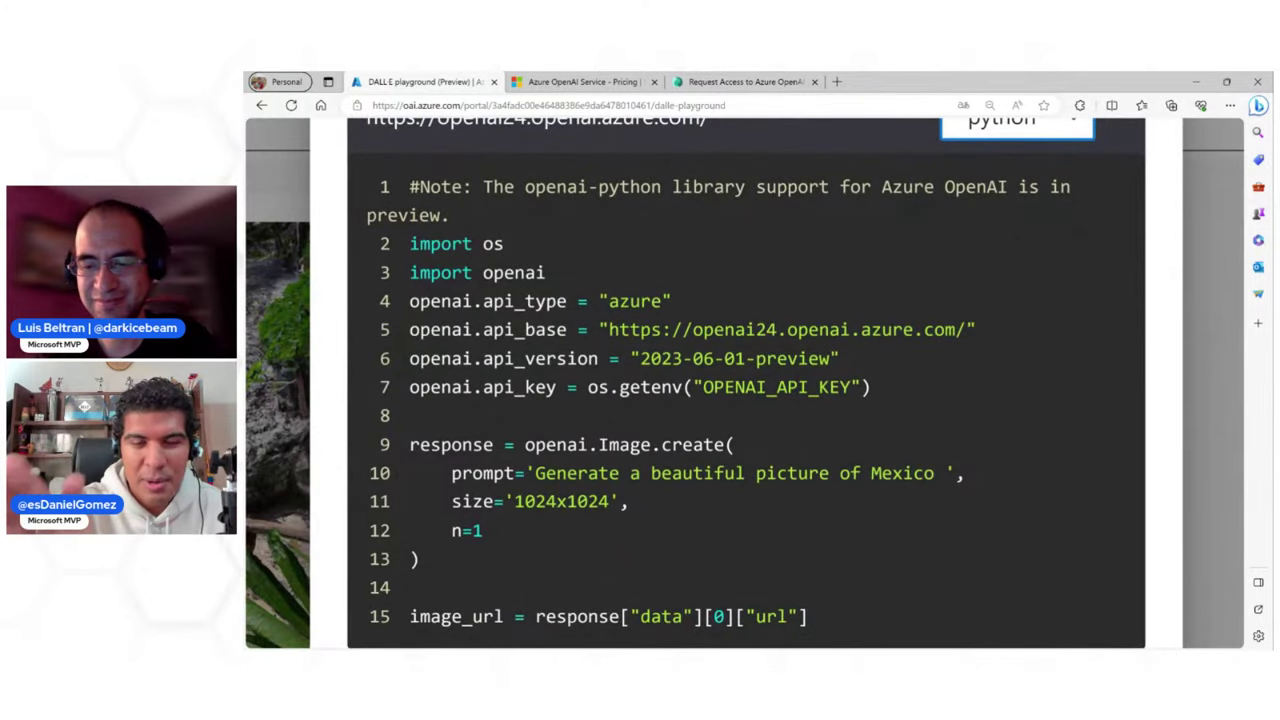
scroll(744, 383, "down", 5)
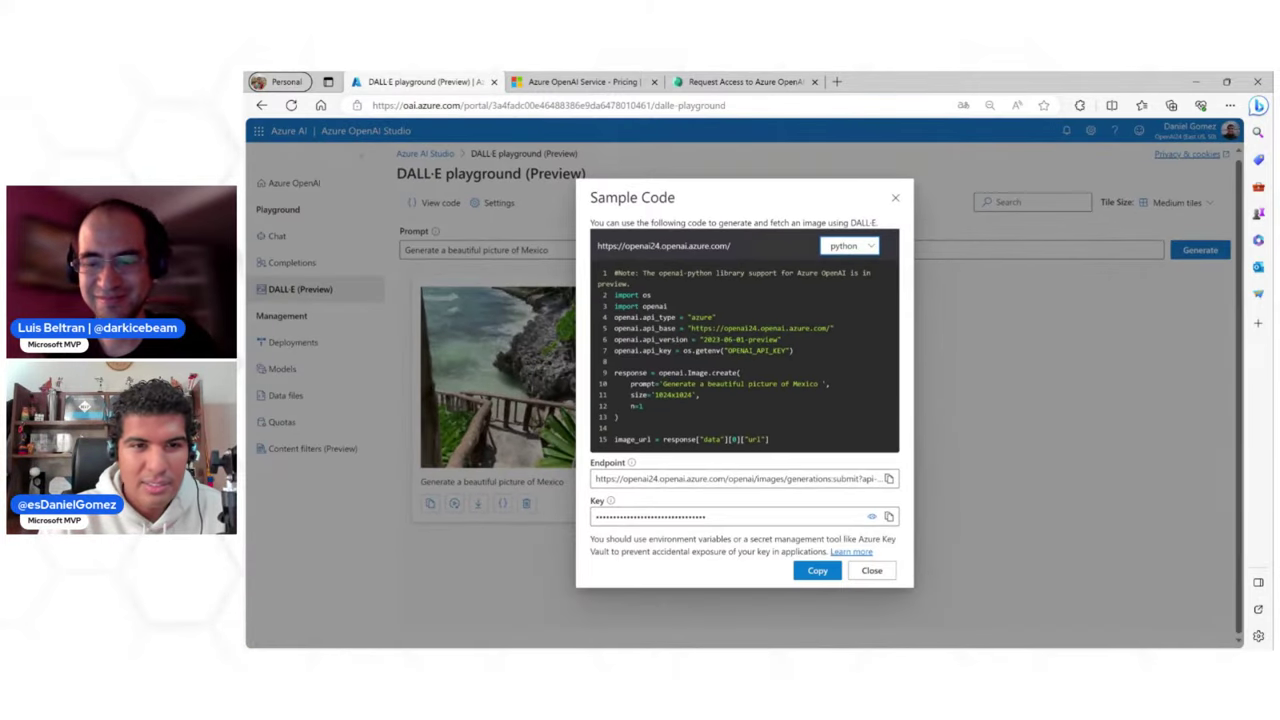
Close the sample code and open the resource's Deployments page
left_click(872, 571)
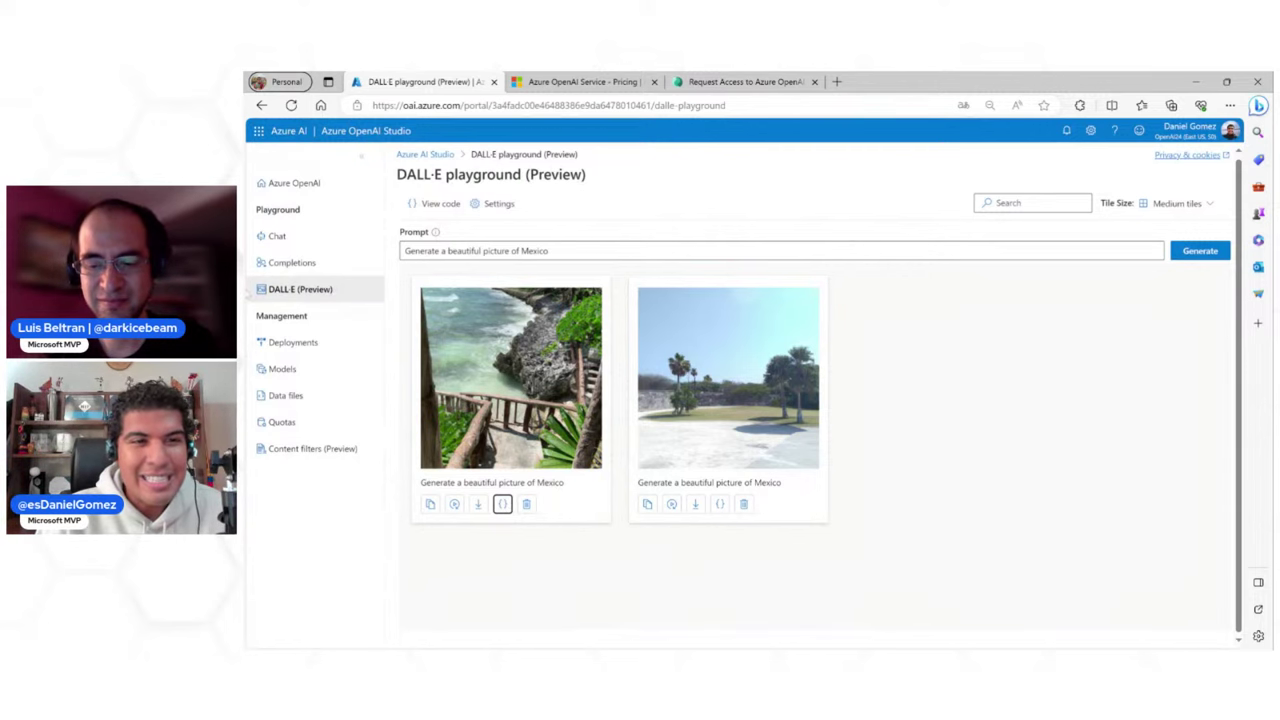
scroll(248, 294, "up", 4)
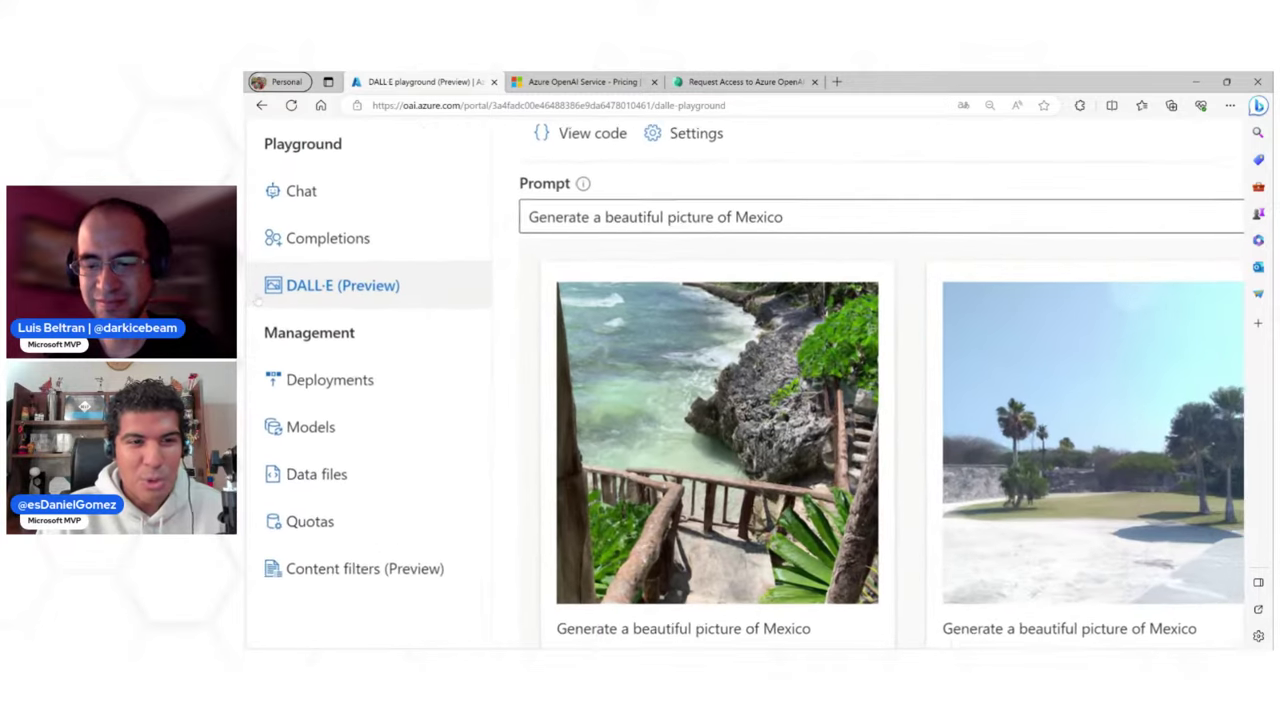
key("ctrl+plus")
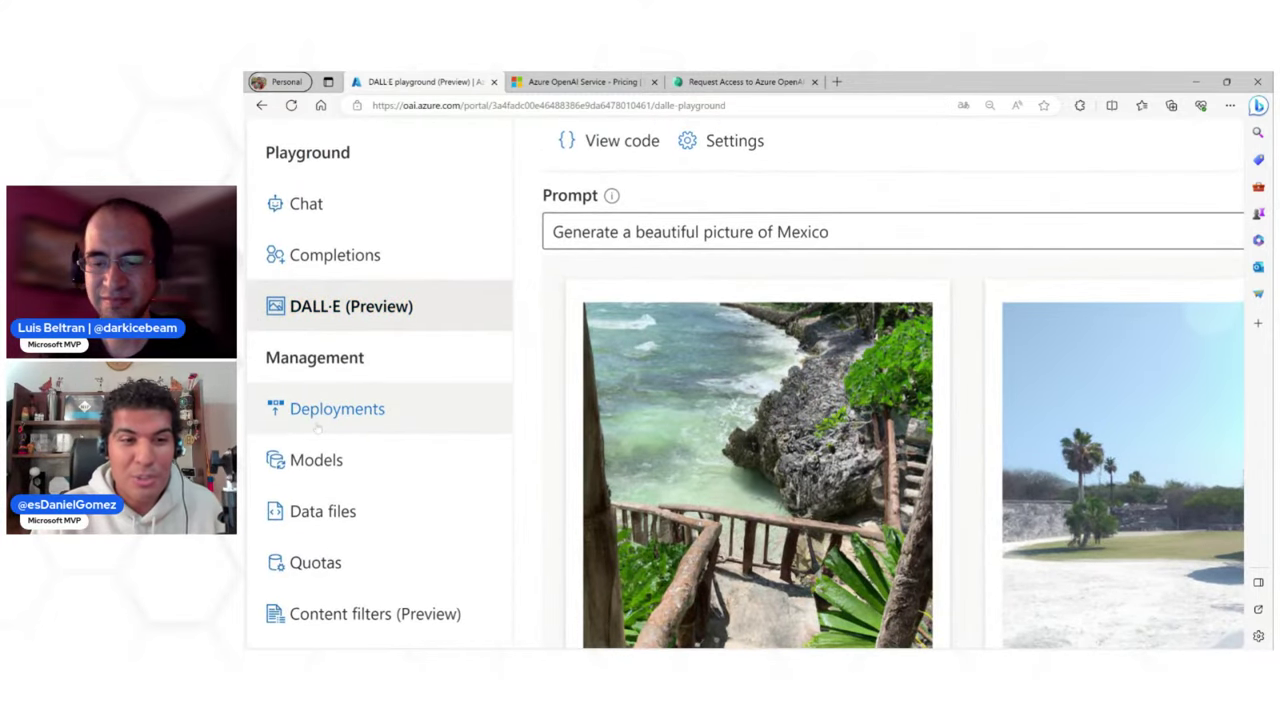
left_click(317, 427)
key("ctrl+0")
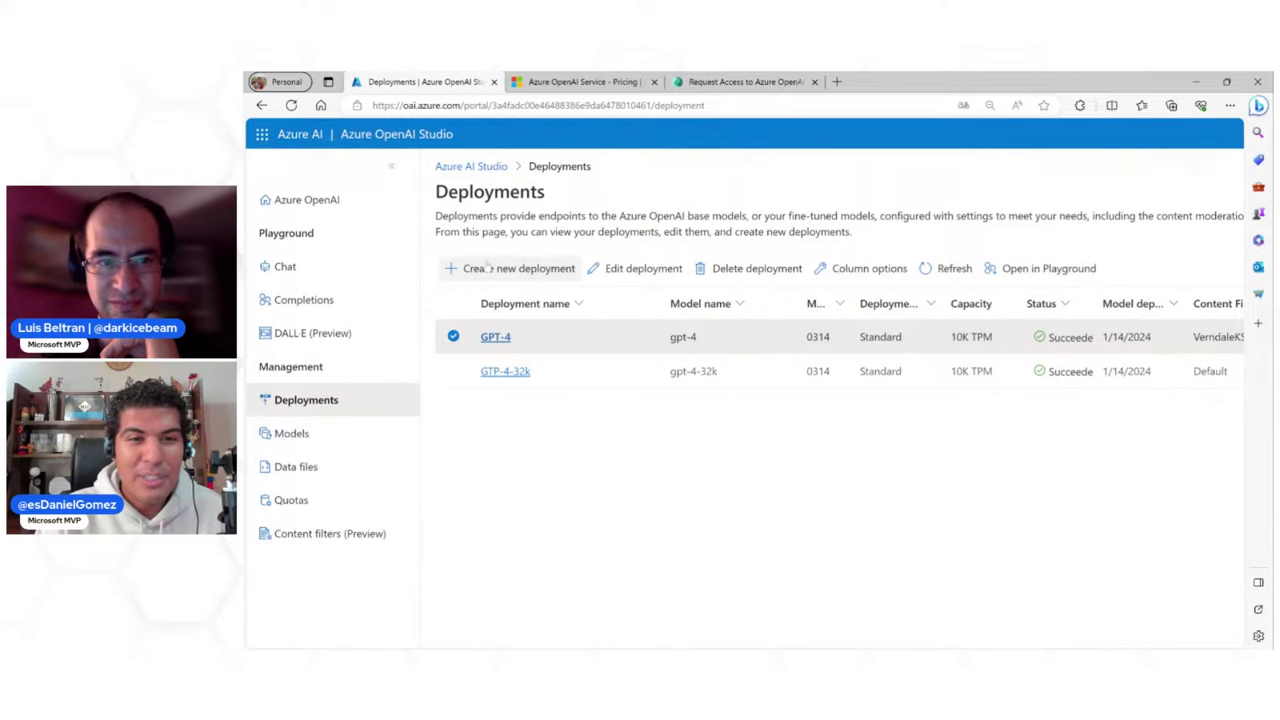
Start a new model deployment and list the base models available for it
key("ctrl+plus")
key("ctrl+plus")
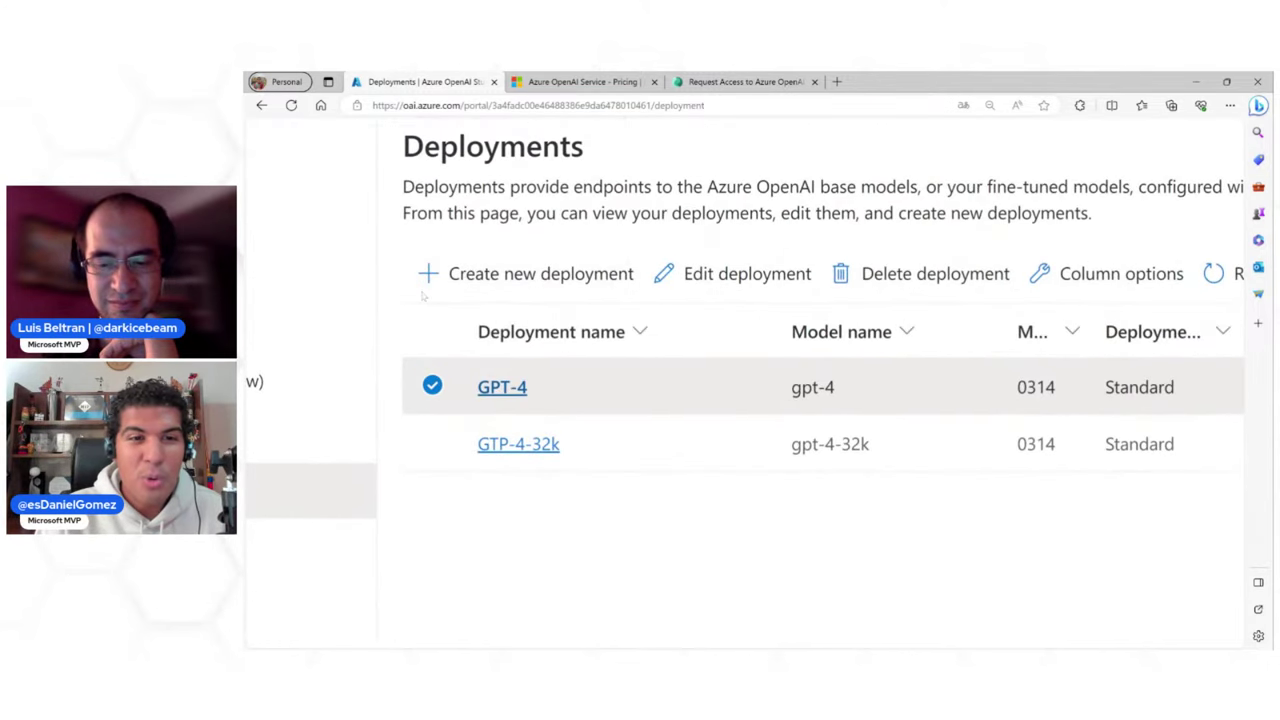
left_click(508, 284)
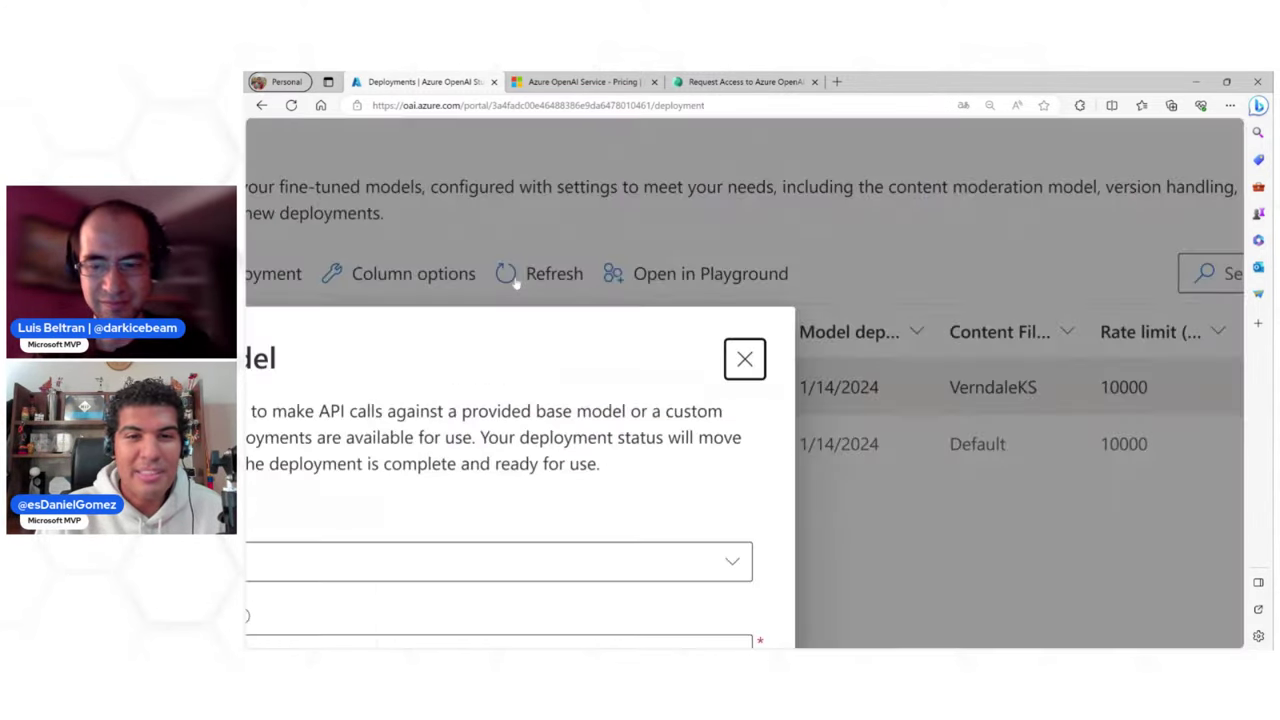
scroll(516, 283, "down", 3)
scroll(464, 418, "up", 3)
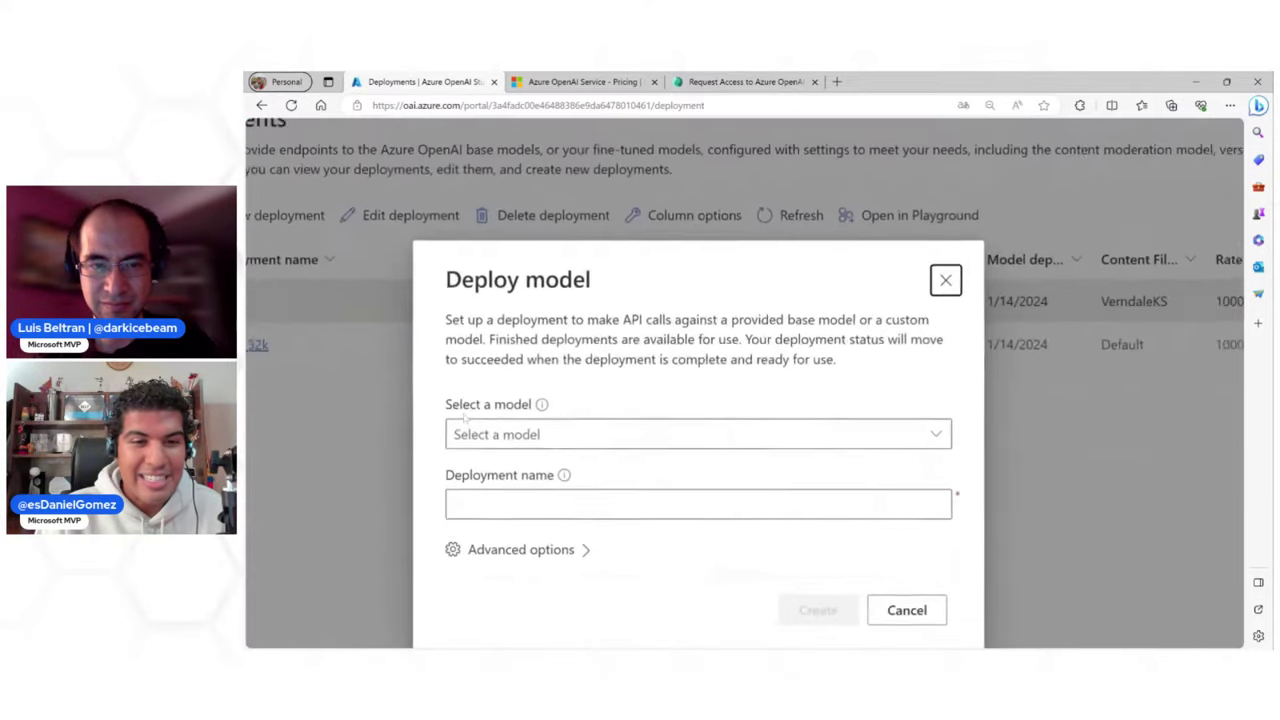
scroll(464, 418, "down", 1)
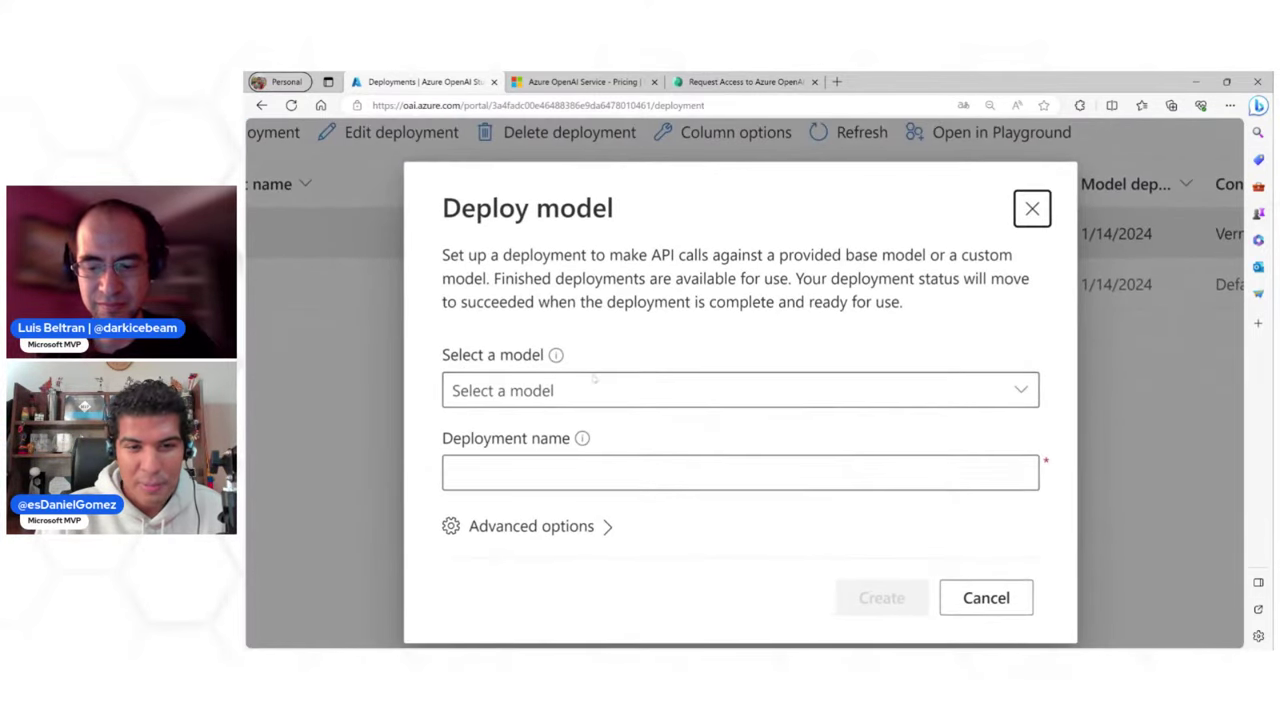
left_click(464, 390)
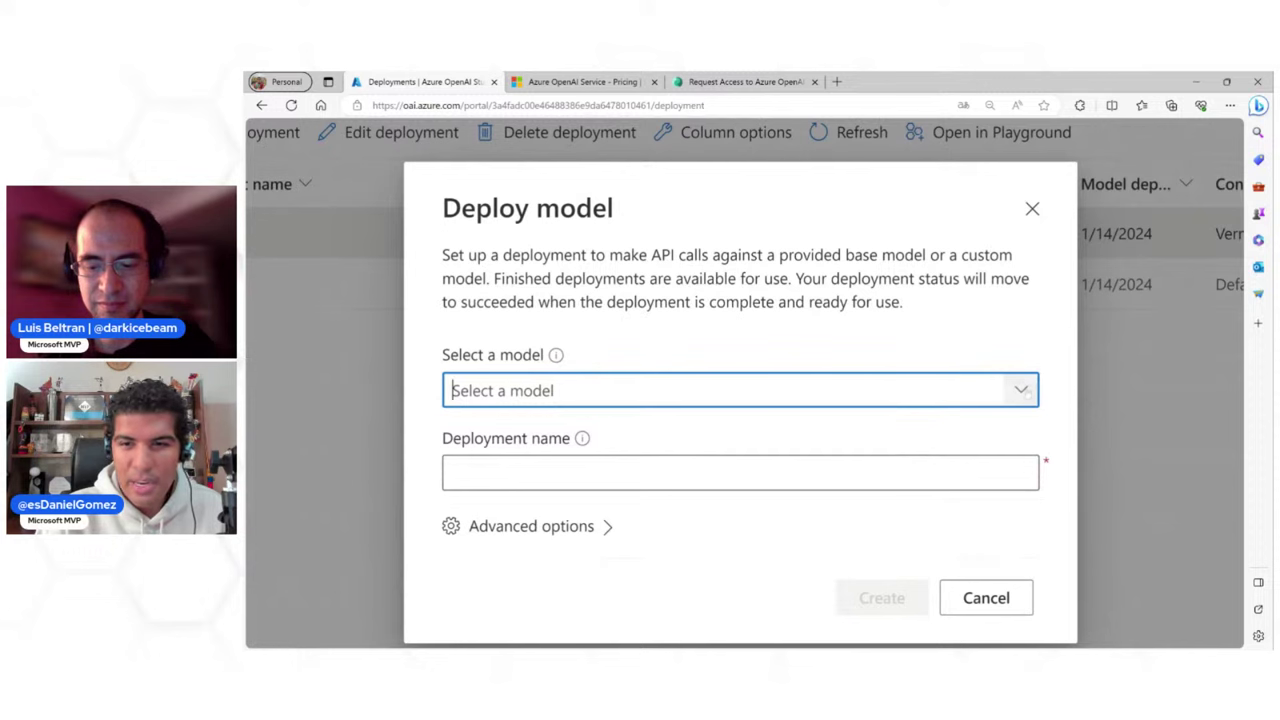
left_click(1020, 390)
scroll(740, 390, "down", 1)
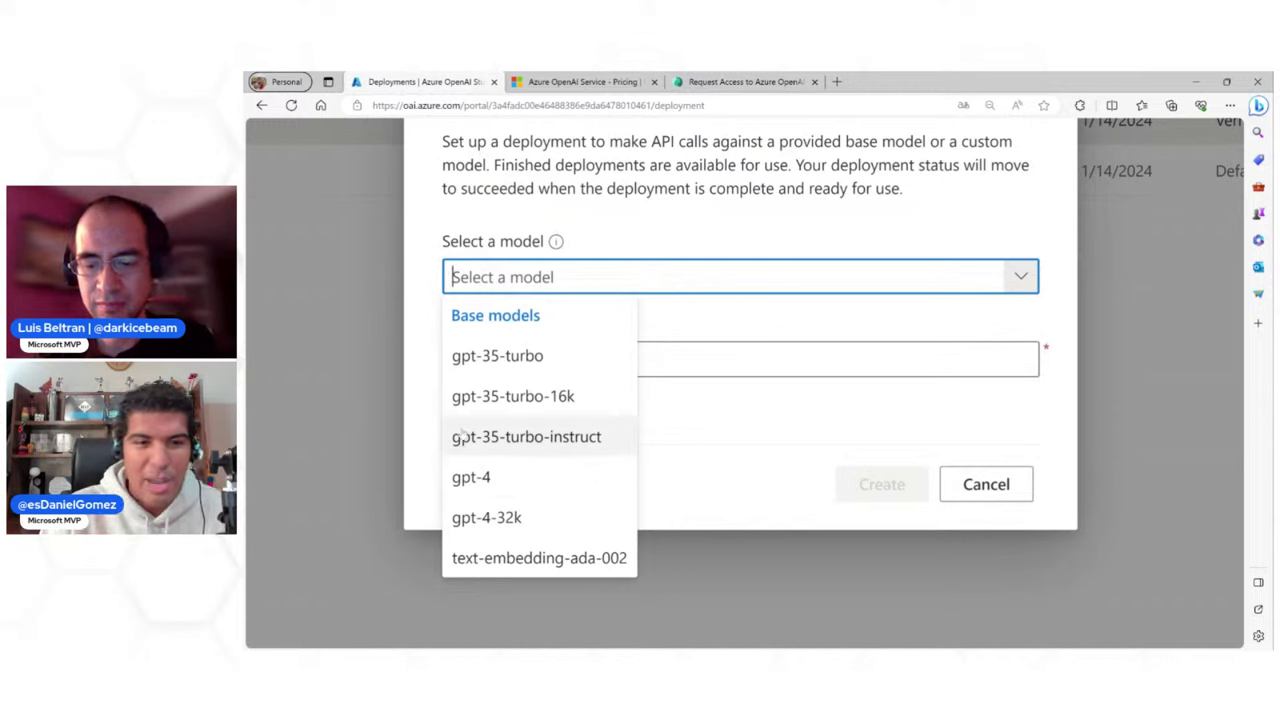
Choose gpt-4 as the model to deploy, leave the deployment name empty and cancel the new deployment
left_click(475, 474)
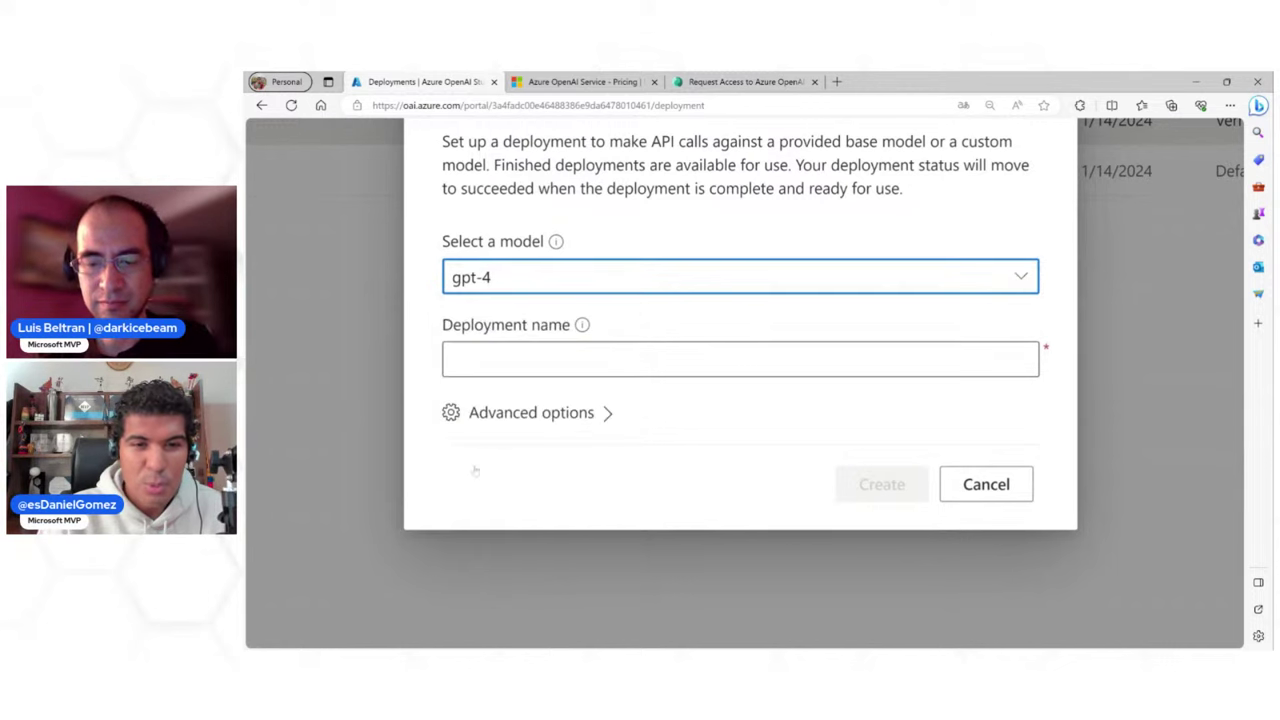
left_click(453, 359)
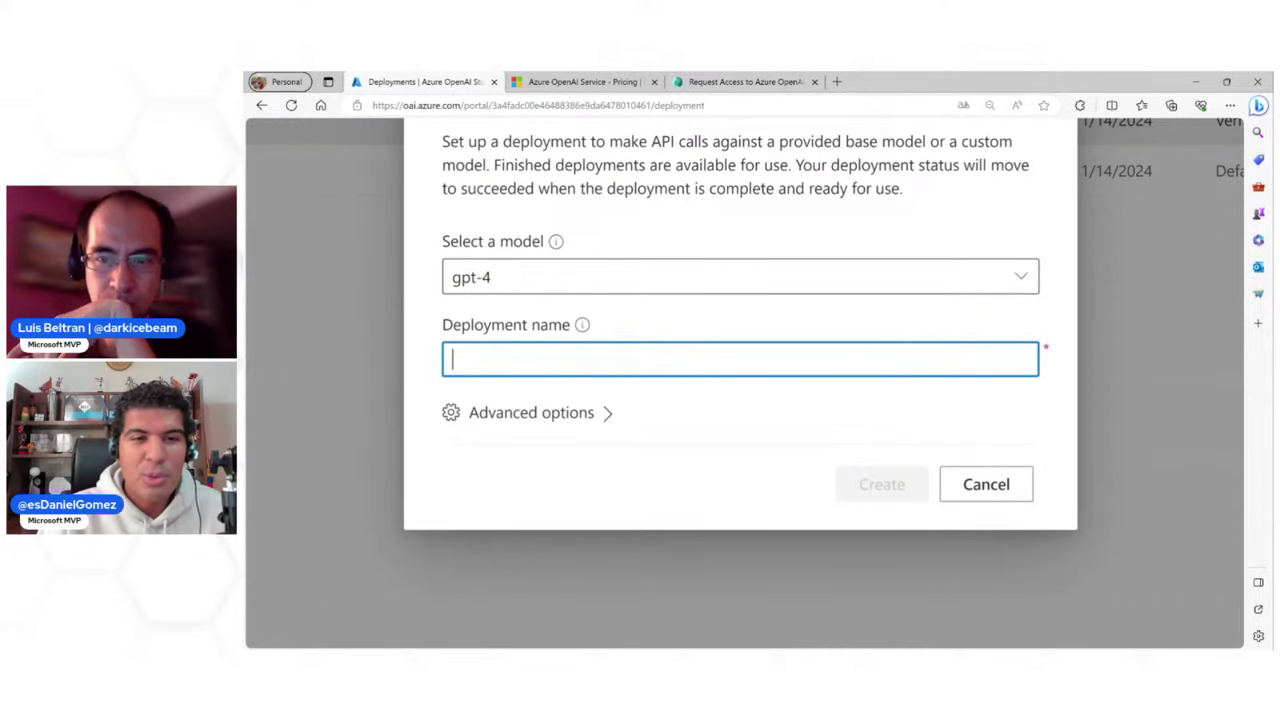
scroll(526, 396, "down", 3)
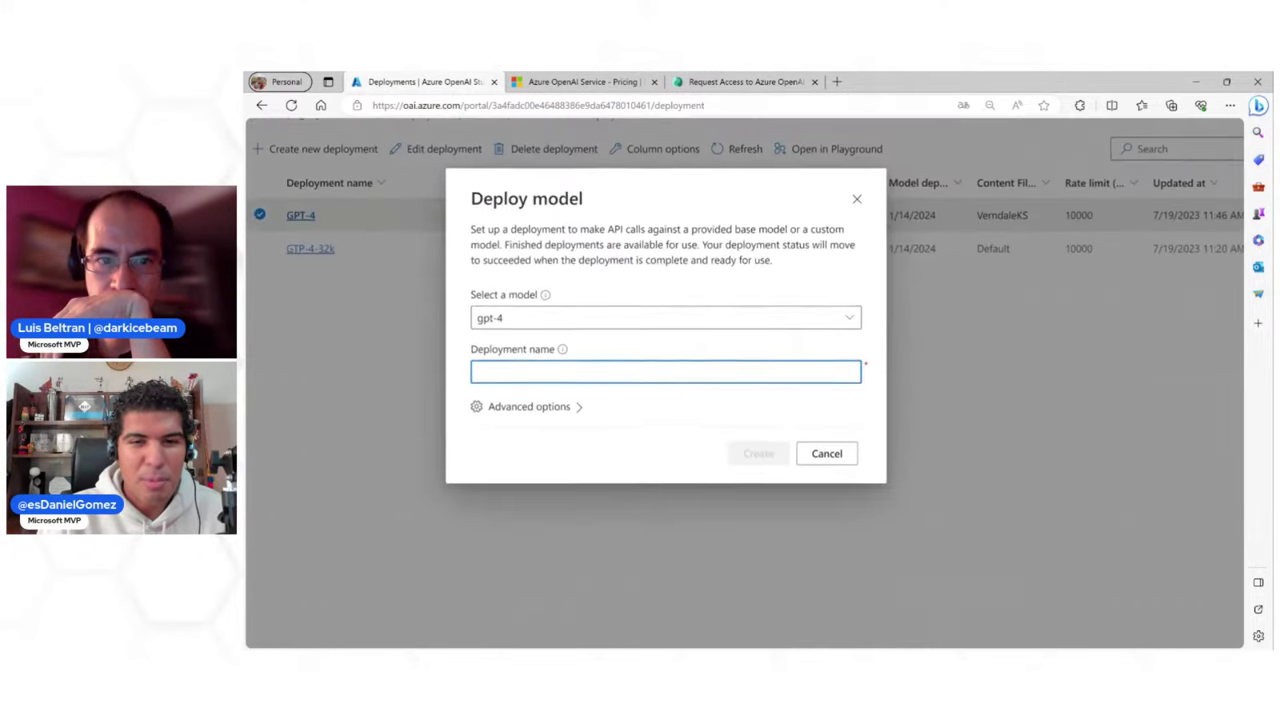
left_click(832, 460)
scroll(403, 349, "up", 2)
scroll(403, 349, "left", 2)
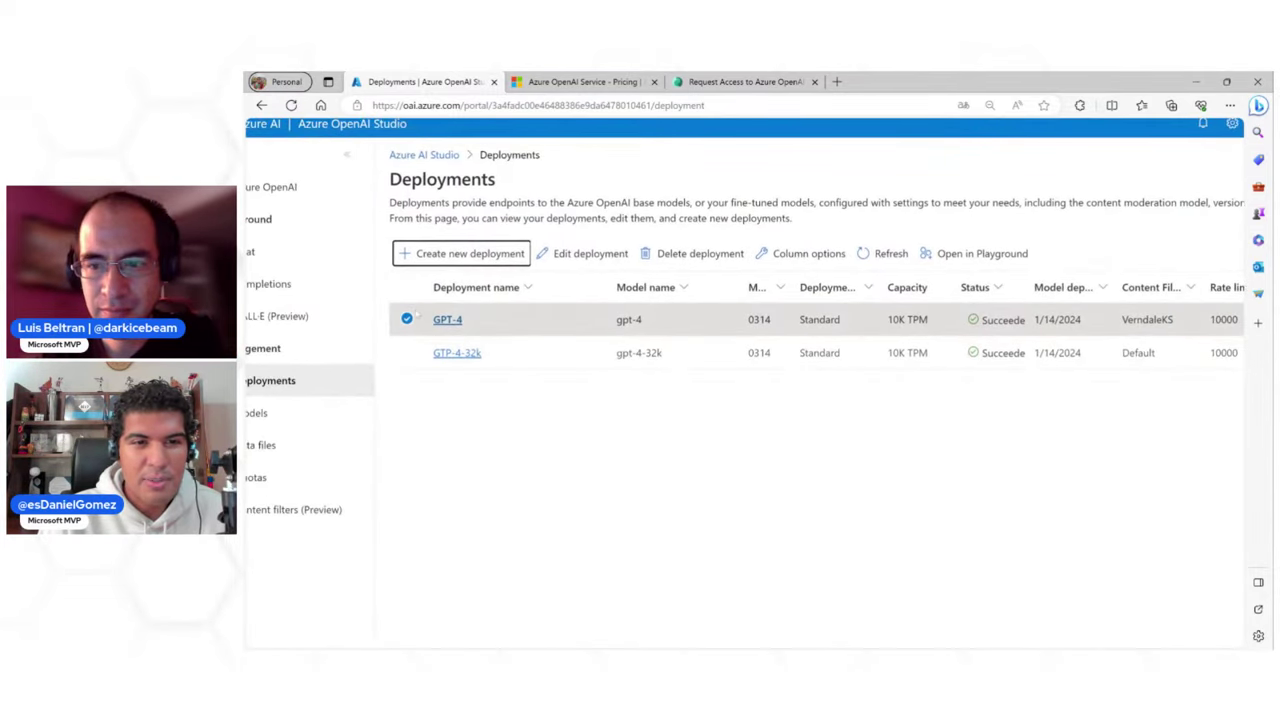
Review the existing GPT-4 and GTP-4-32k deployments and open the Chat playground
scroll(450, 321, "up", 3)
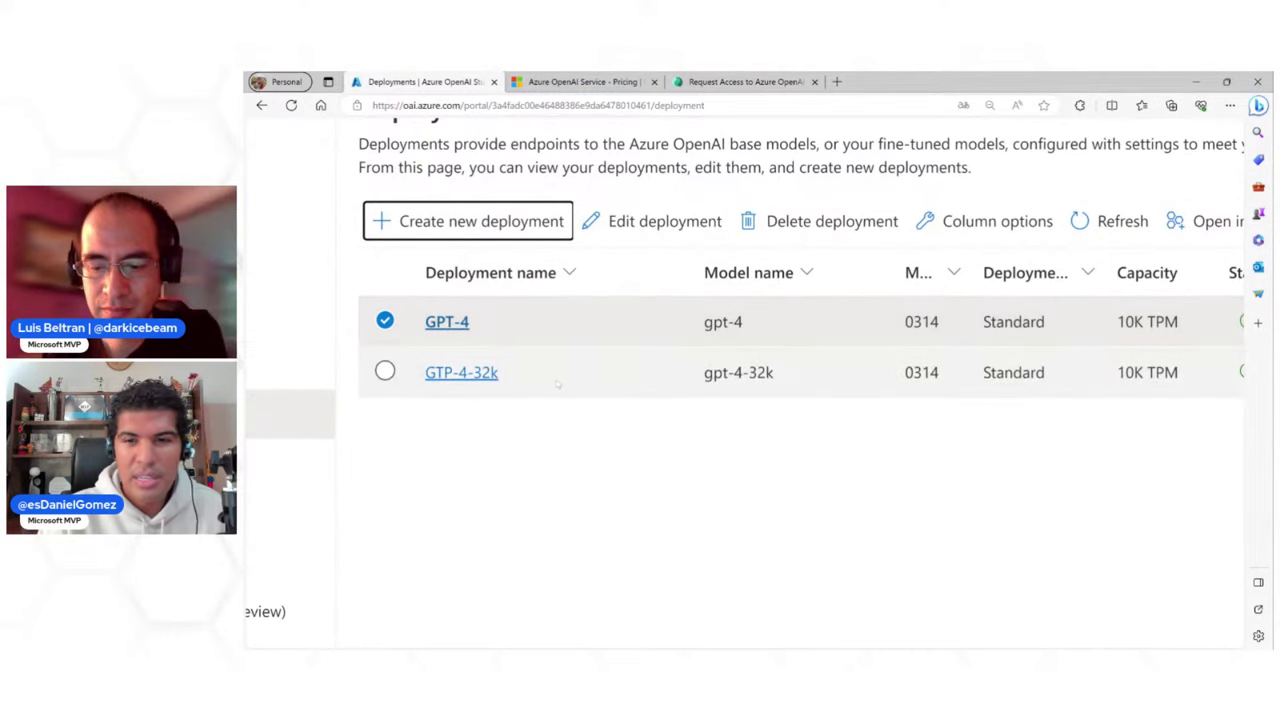
key("ctrl+0")
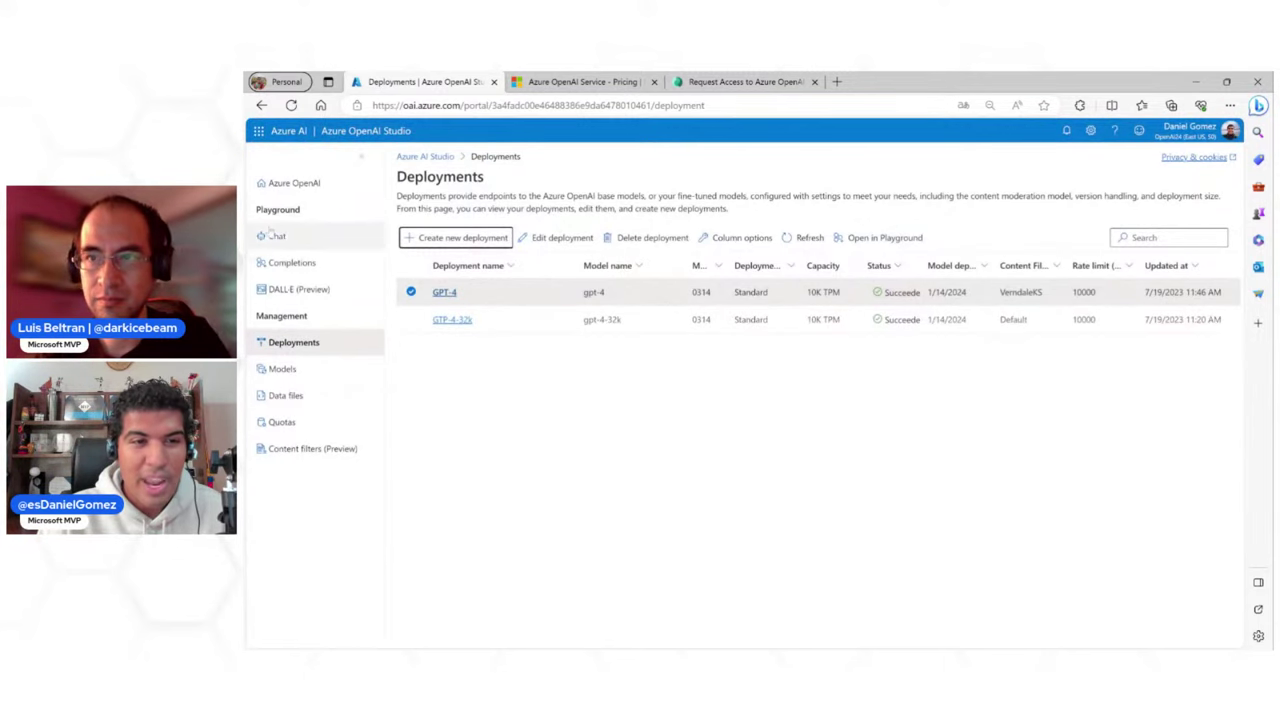
key("ctrl+plus")
key("ctrl+plus")
key("ctrl+plus")
key("ctrl+plus")
key("ctrl+plus")
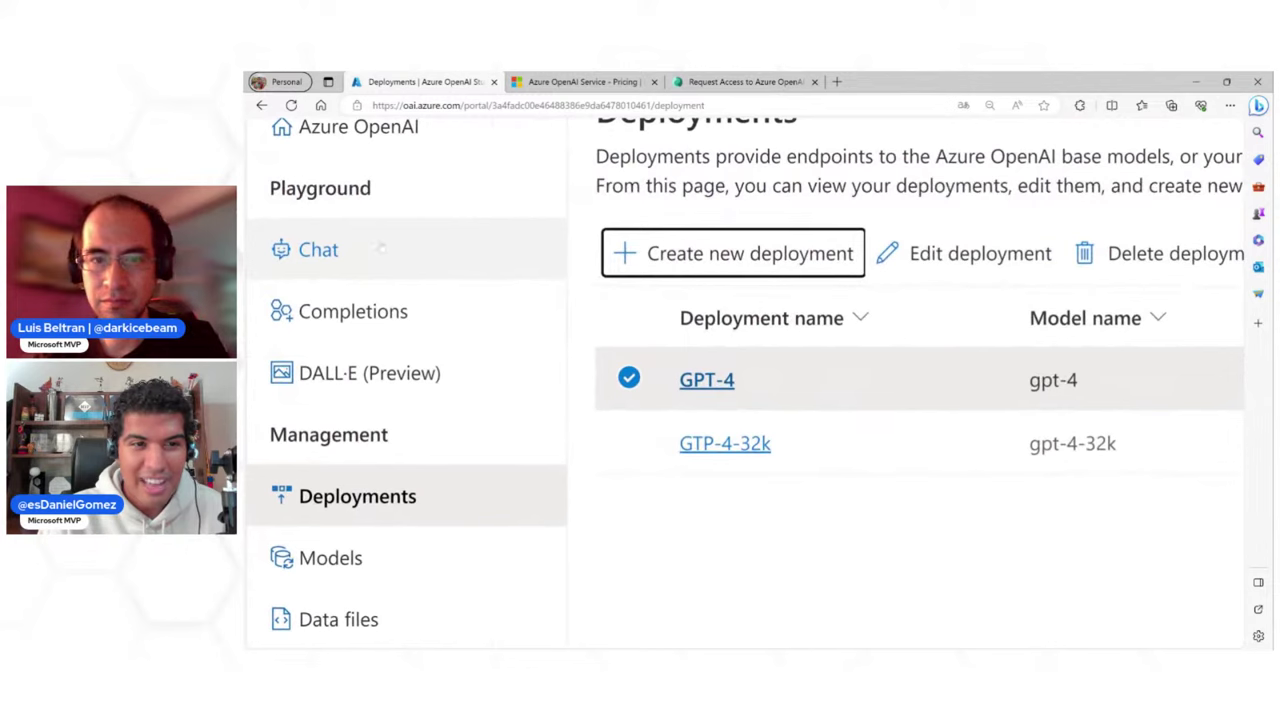
left_click(381, 247)
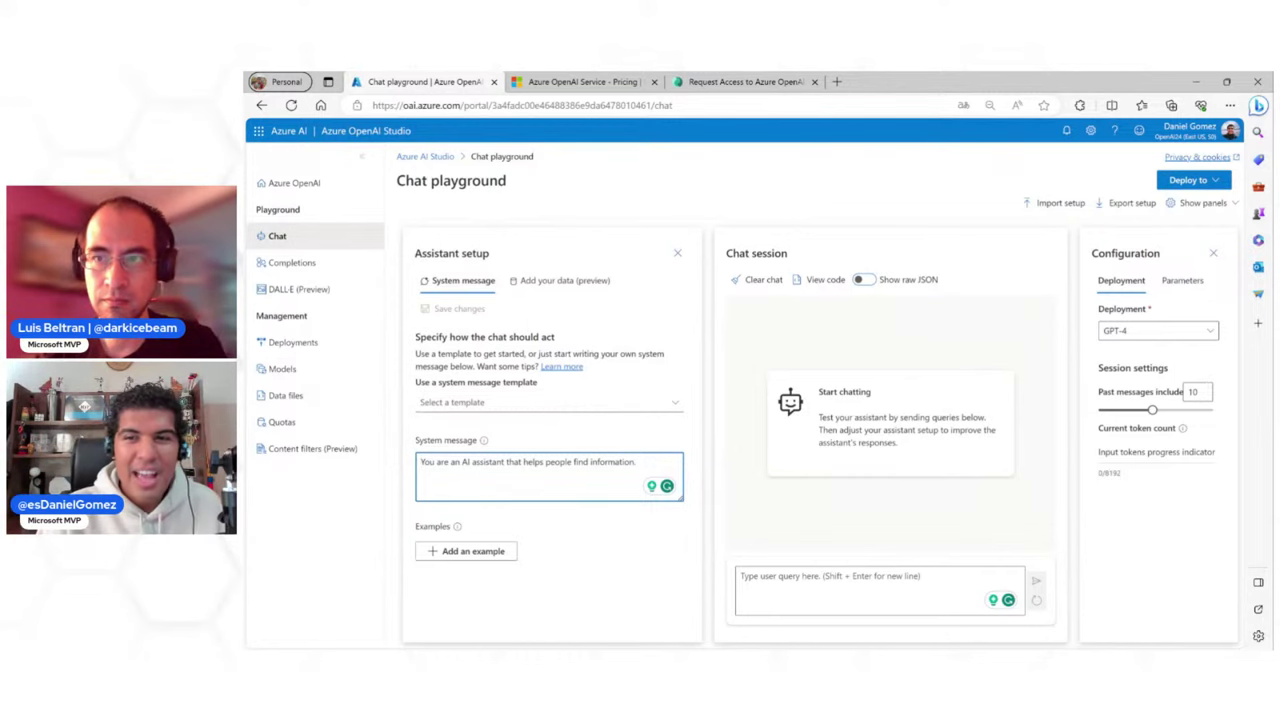
Examine the Chat playground's assistant setup, including the template and system message, and its chat session area
scroll(476, 240, "up", 5)
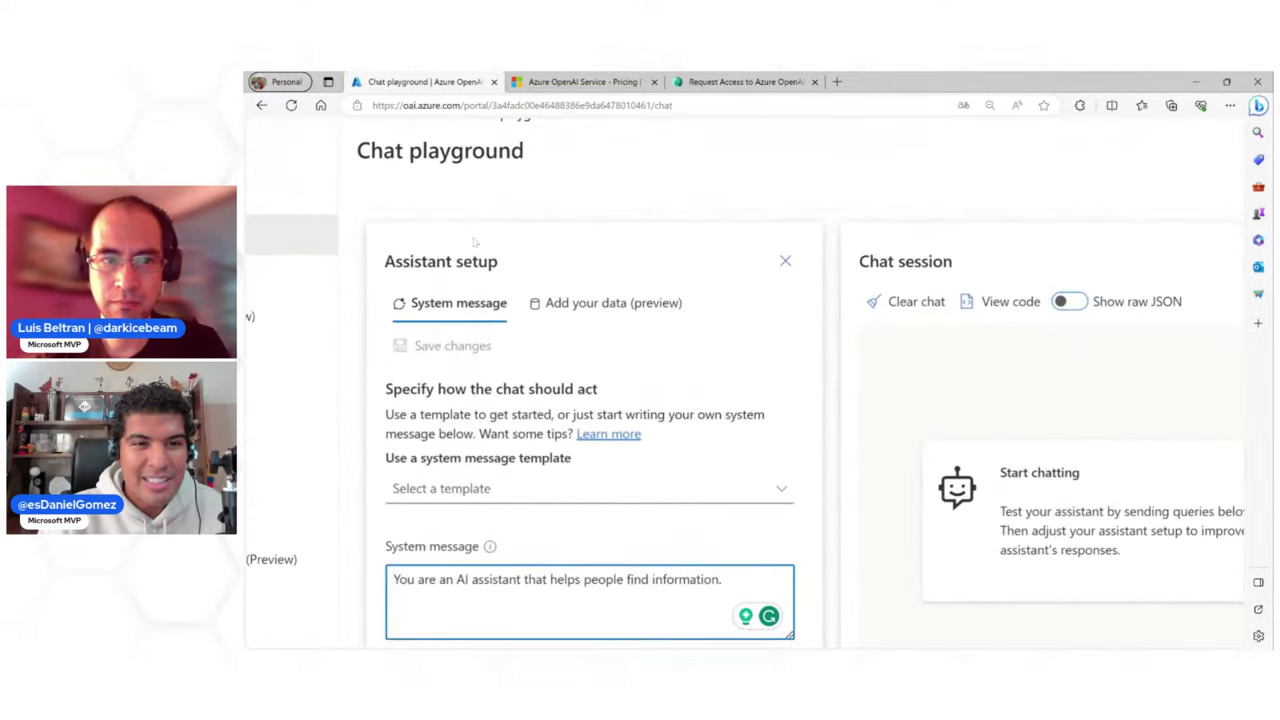
scroll(480, 300, "down", 3)
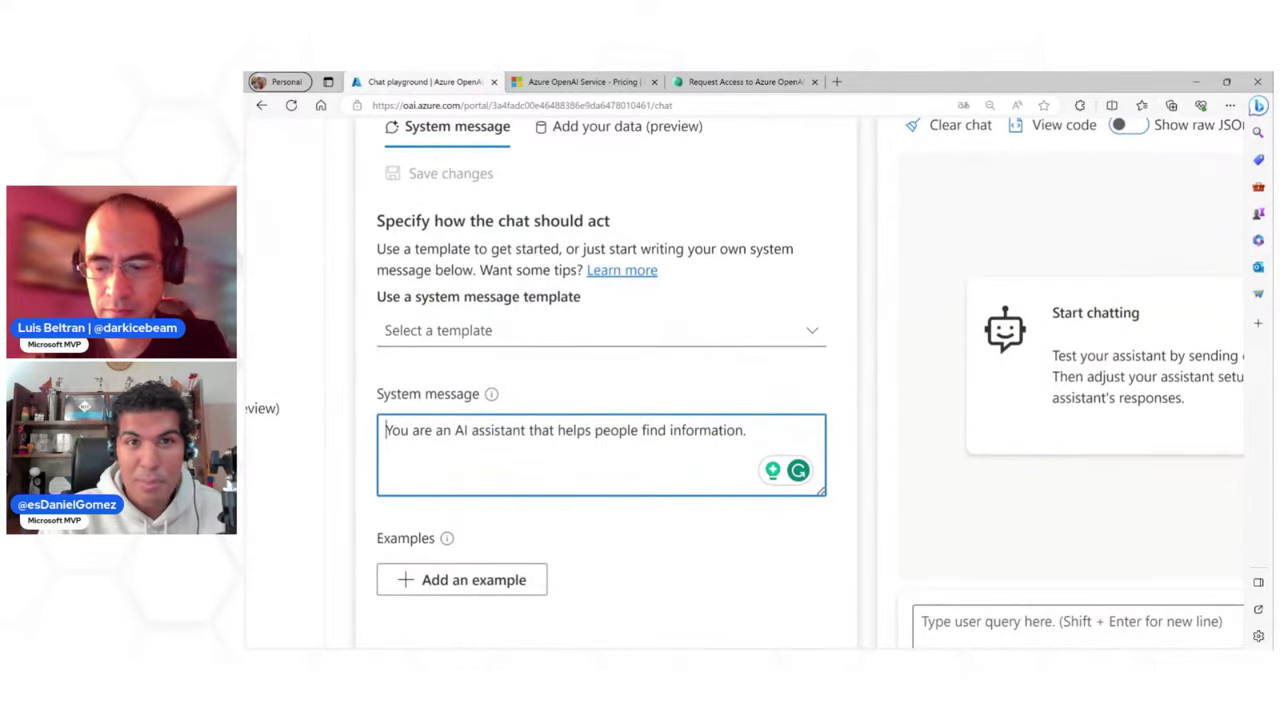
scroll(745, 374, "down", 1)
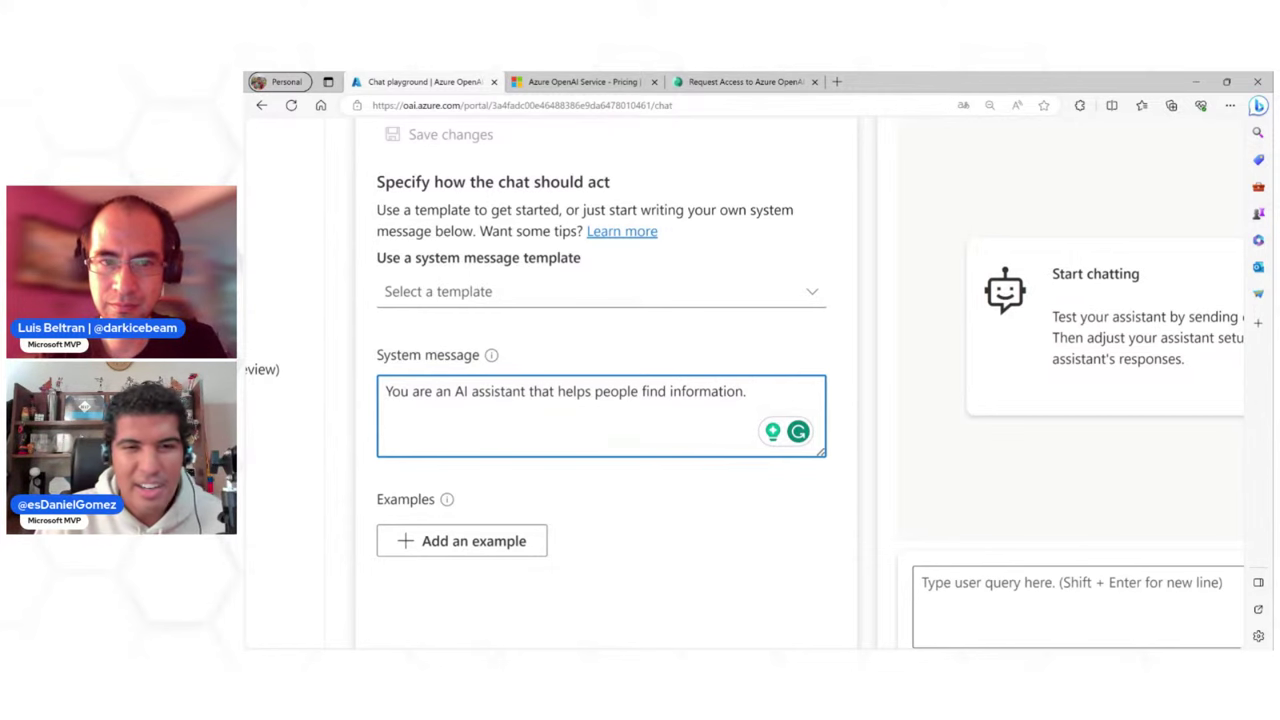
scroll(760, 383, "down", 3)
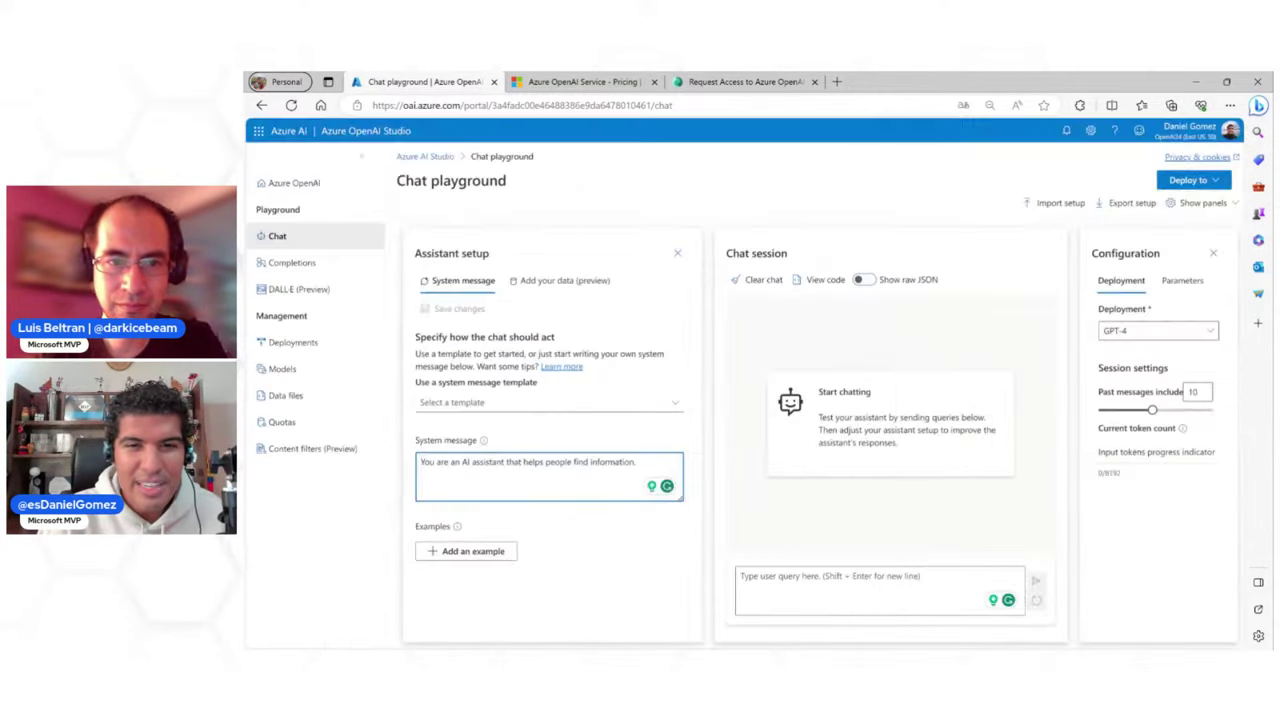
key("ctrl+plus")
key("ctrl+plus")
key("ctrl+plus")
key("ctrl+plus")
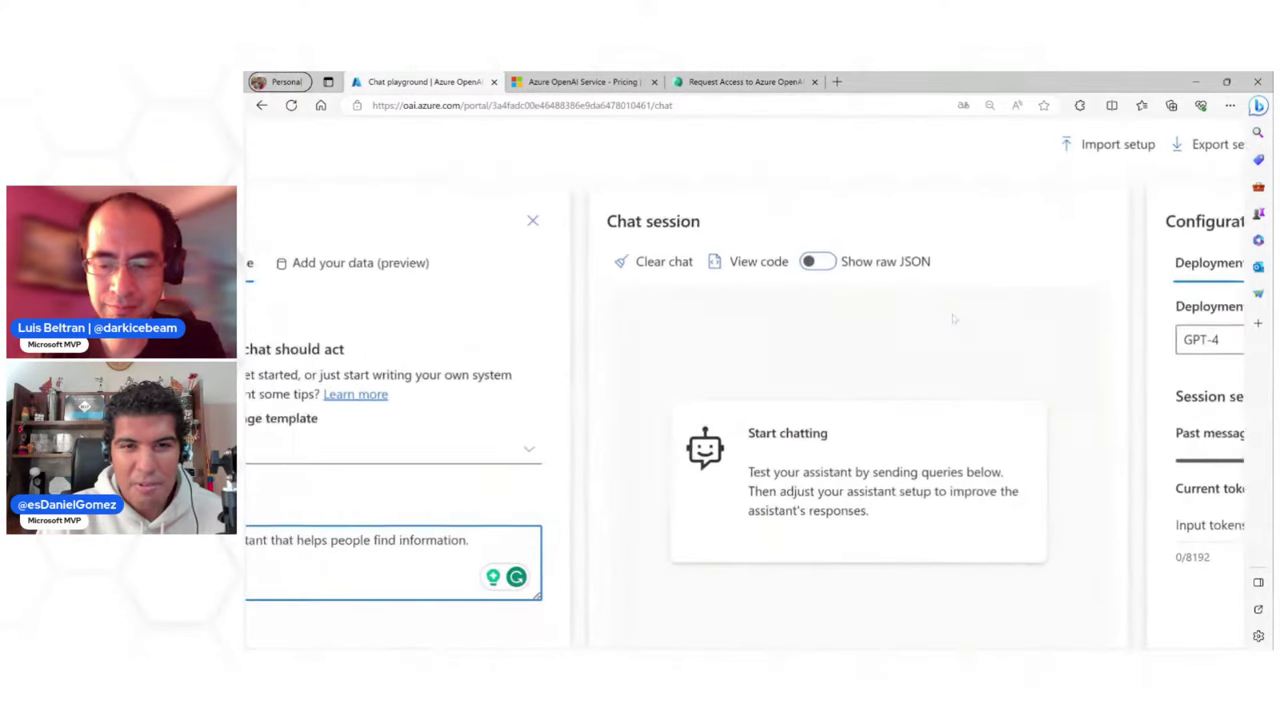
scroll(954, 319, "right", 1)
scroll(954, 319, "down", 1)
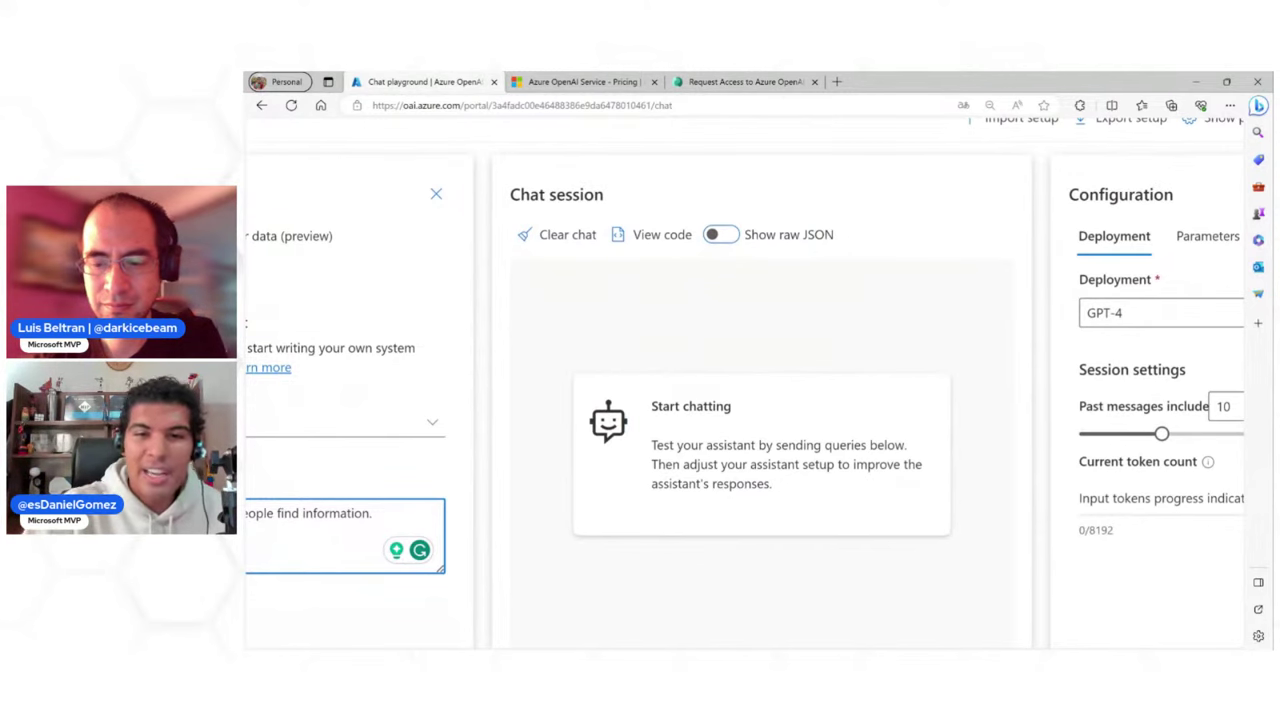
Check the deployments offered in the chat configuration and keep GPT-4 selected
scroll(760, 420, "down", 1)
scroll(760, 420, "right", 1)
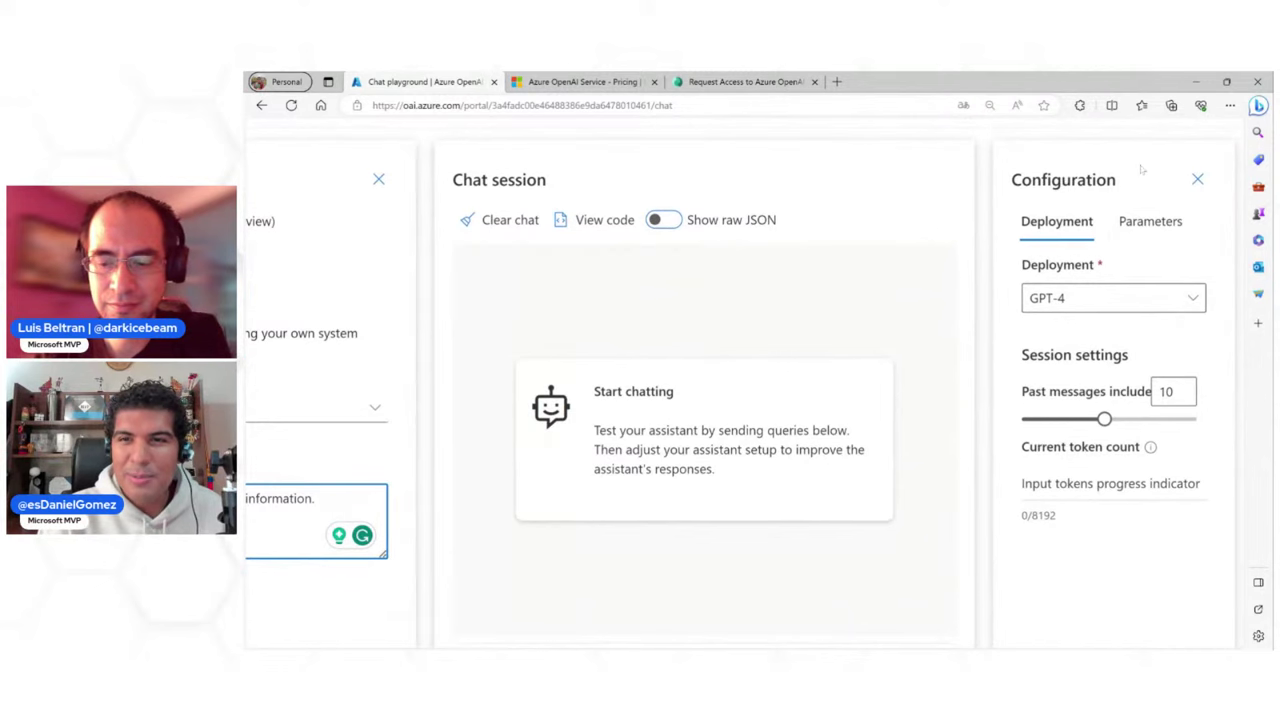
scroll(1161, 257, "up", 2)
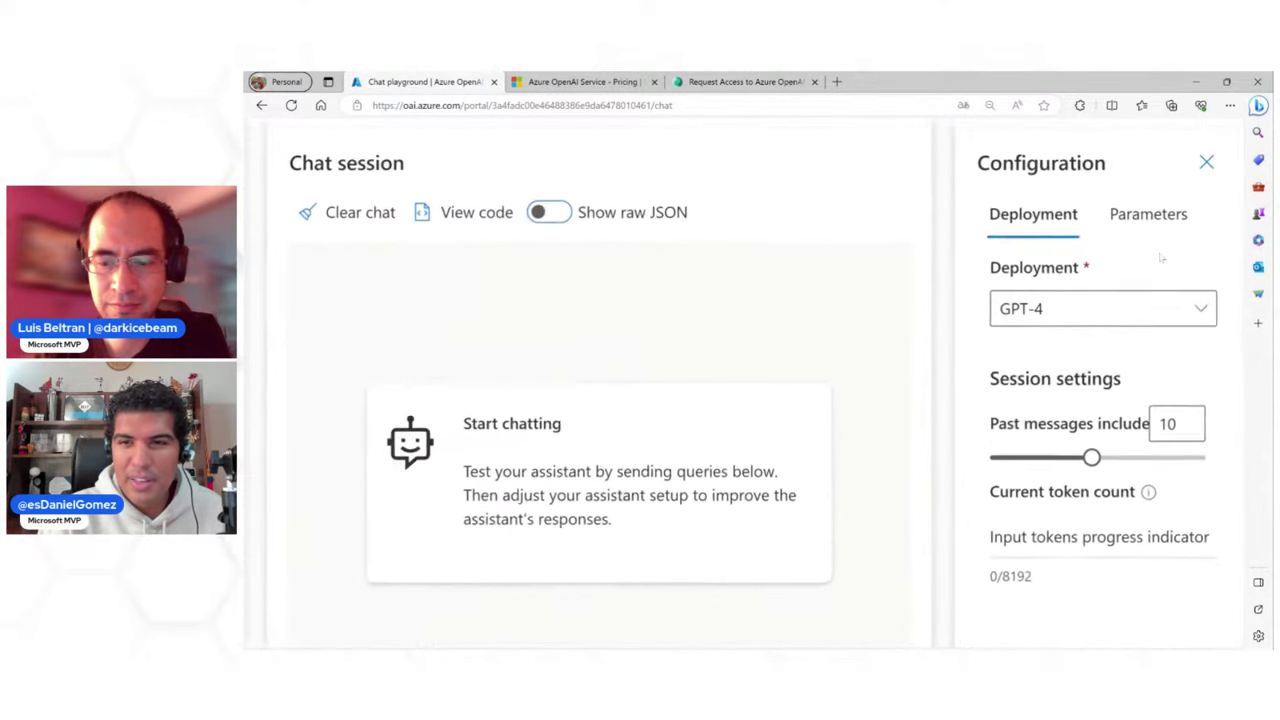
left_click(1201, 311)
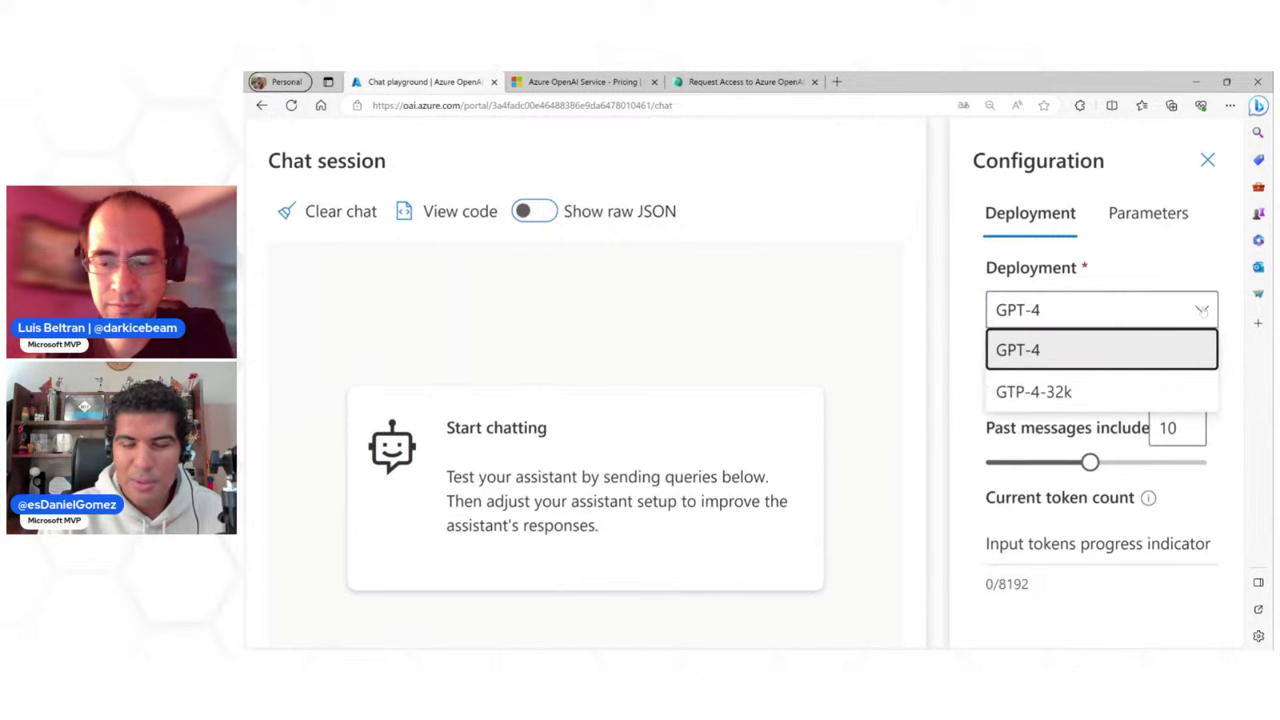
left_click(1046, 352)
key("ctrl+0")
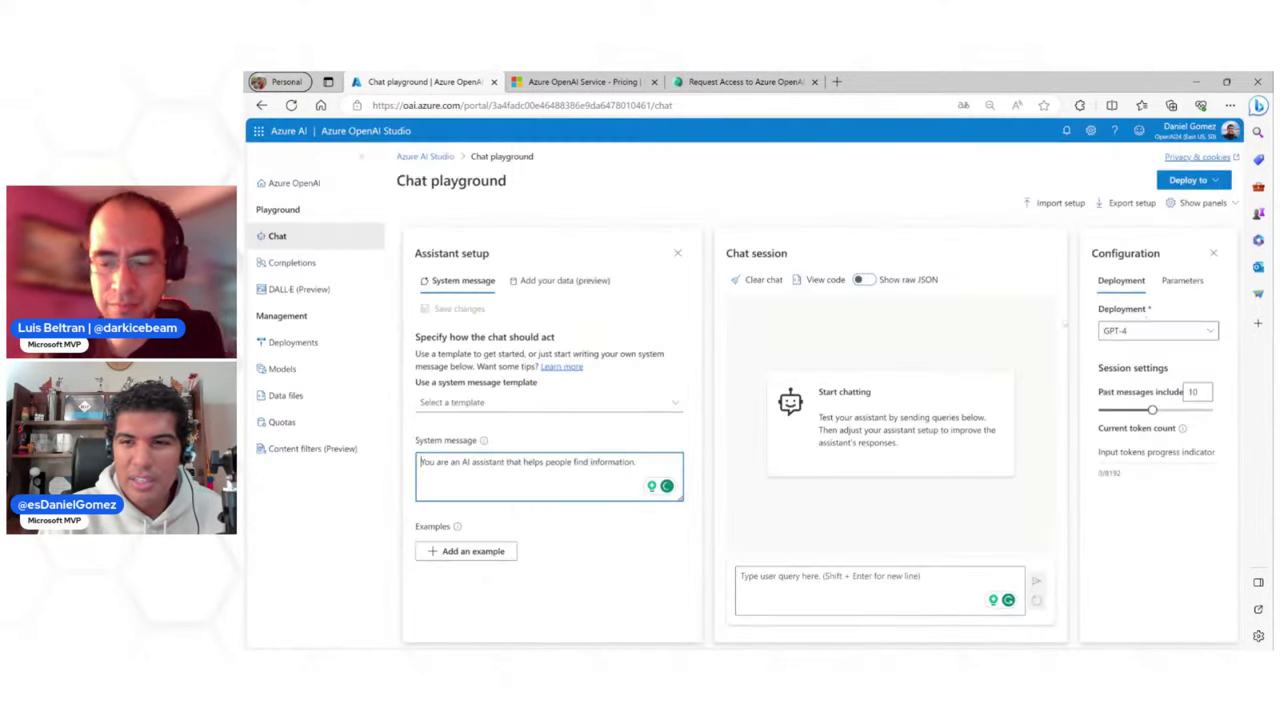
Show the chat configuration's parameters and set the max response to 543
key("ctrl+plus")
key("ctrl+plus")
scroll(1203, 348, "right", 1)
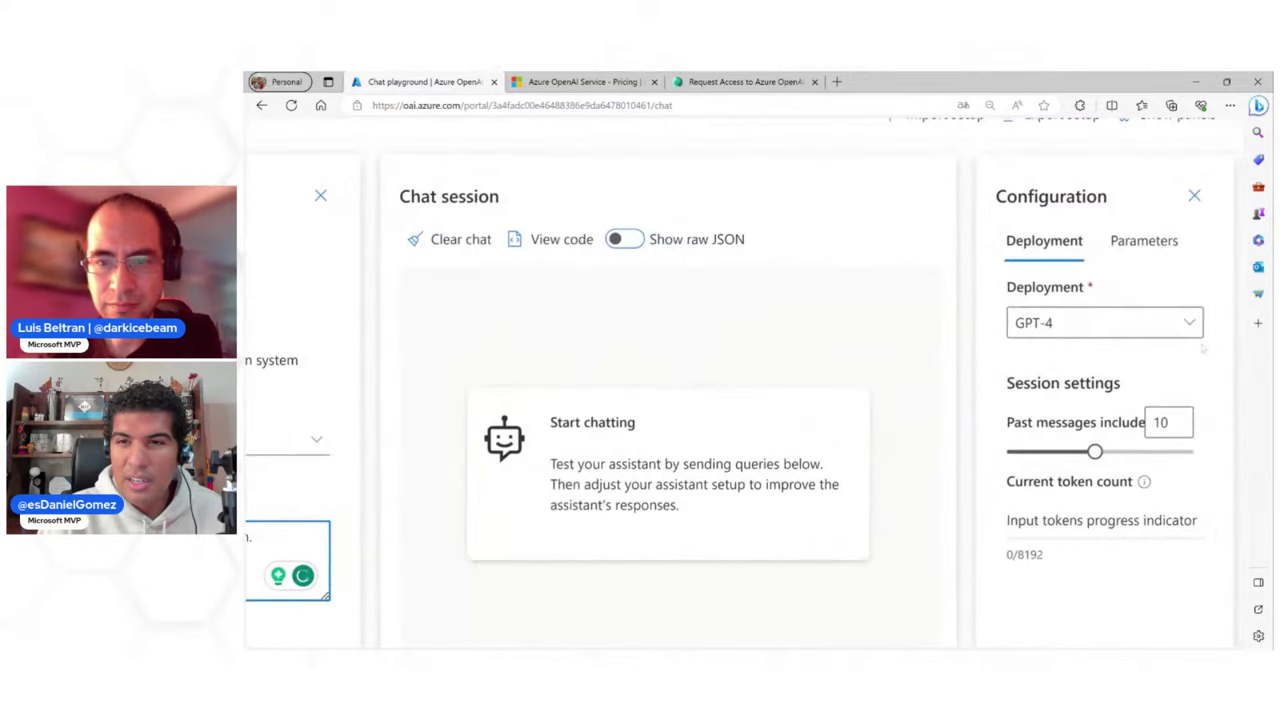
left_click(1150, 241)
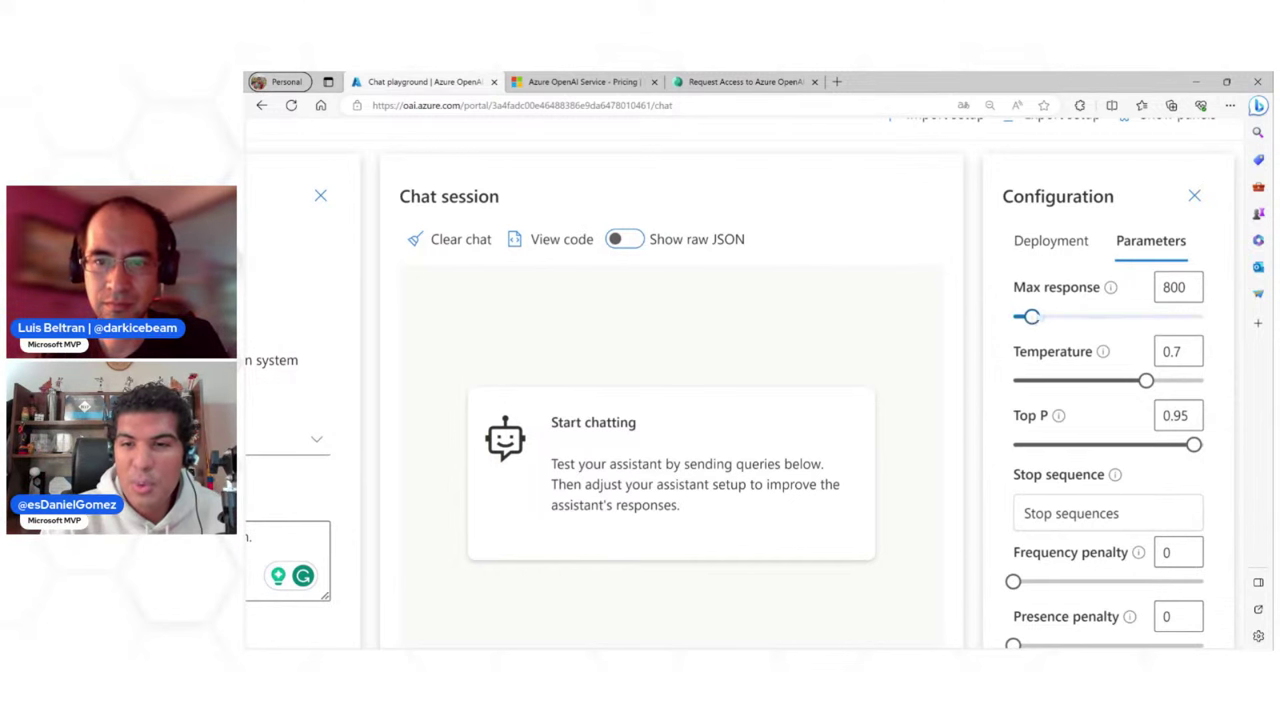
left_click_drag(1031, 316, 1026, 317)
scroll(1080, 355, "down", 1)
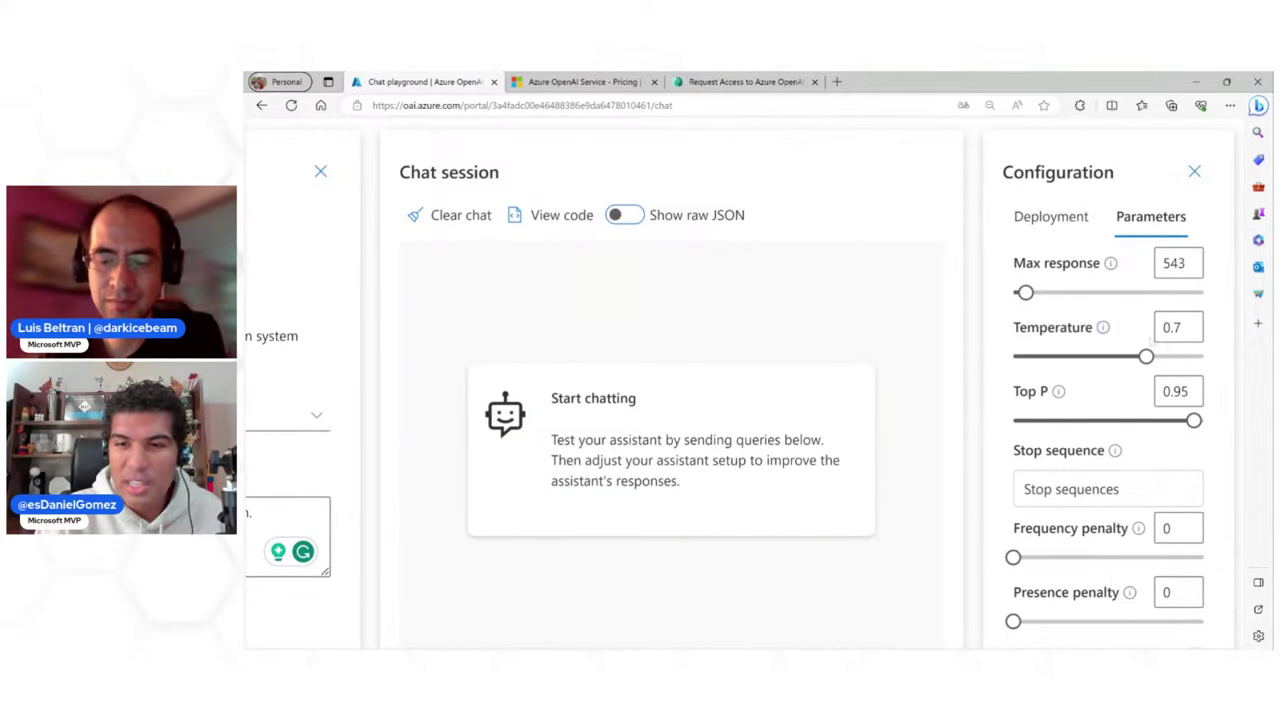
scroll(1128, 319, "down", 5)
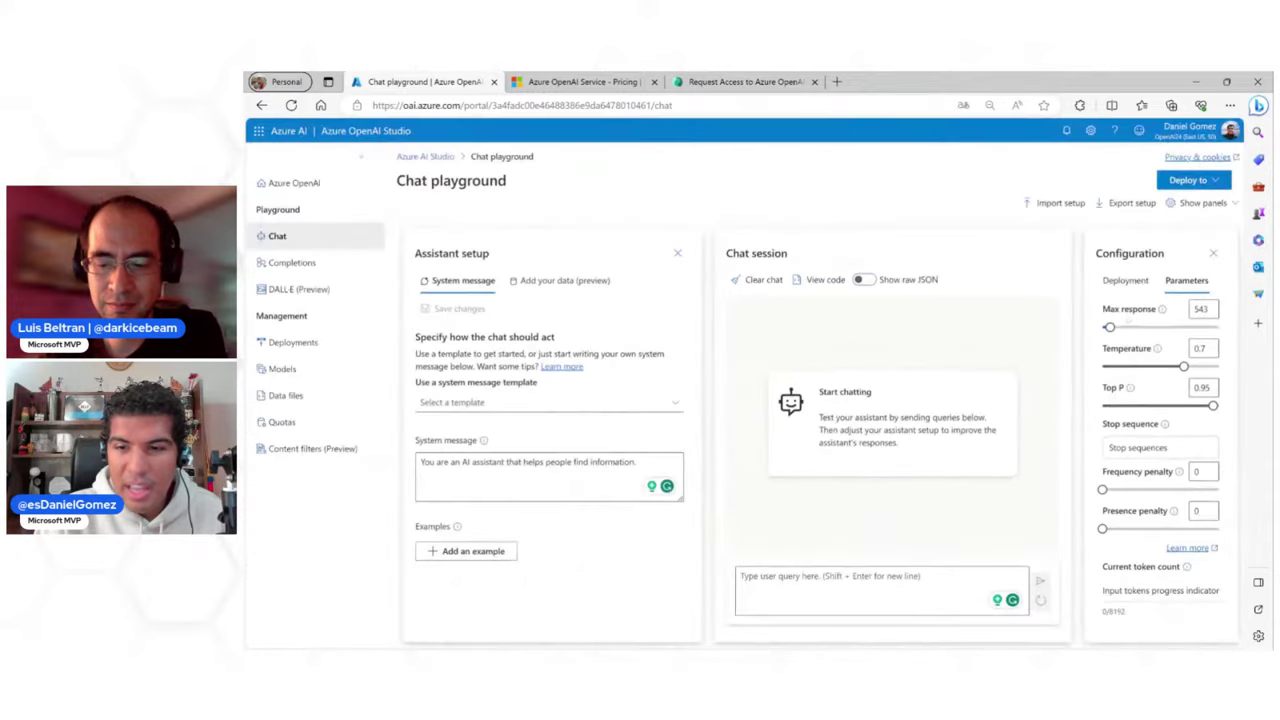
Return to the chat's deployment settings and view the system message and user query areas
left_click(1124, 280)
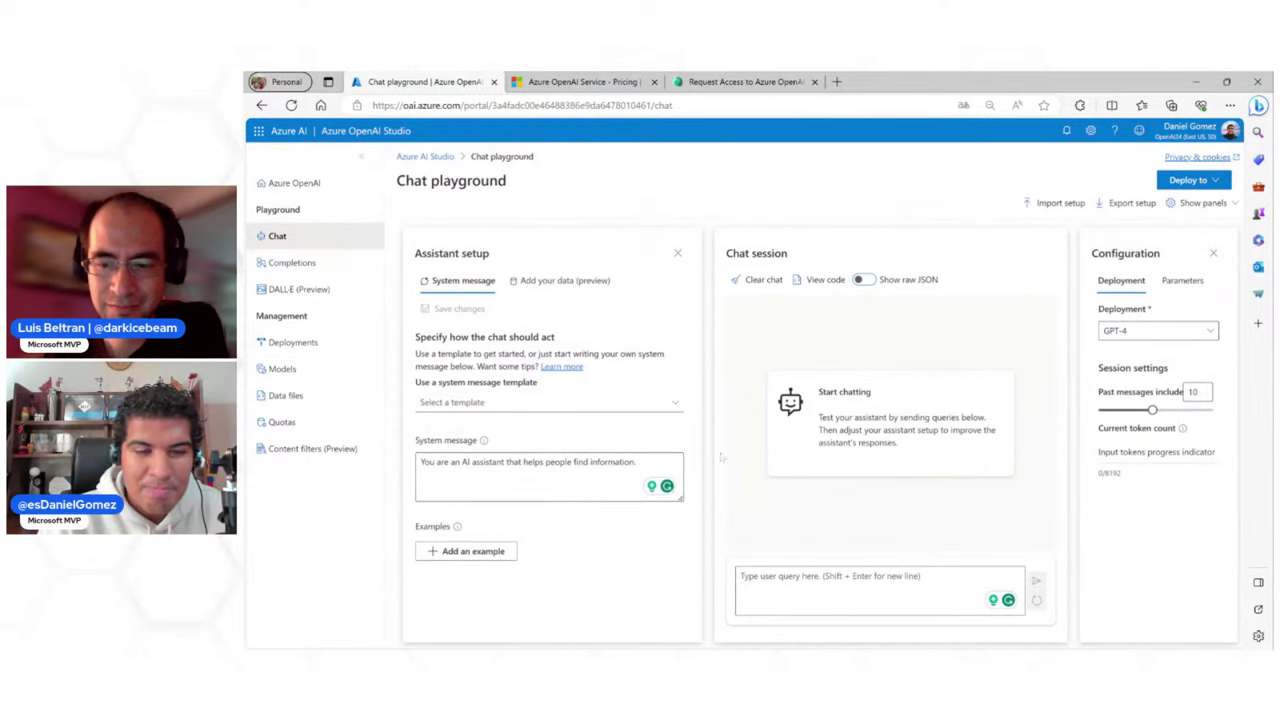
scroll(533, 445, "up", 3)
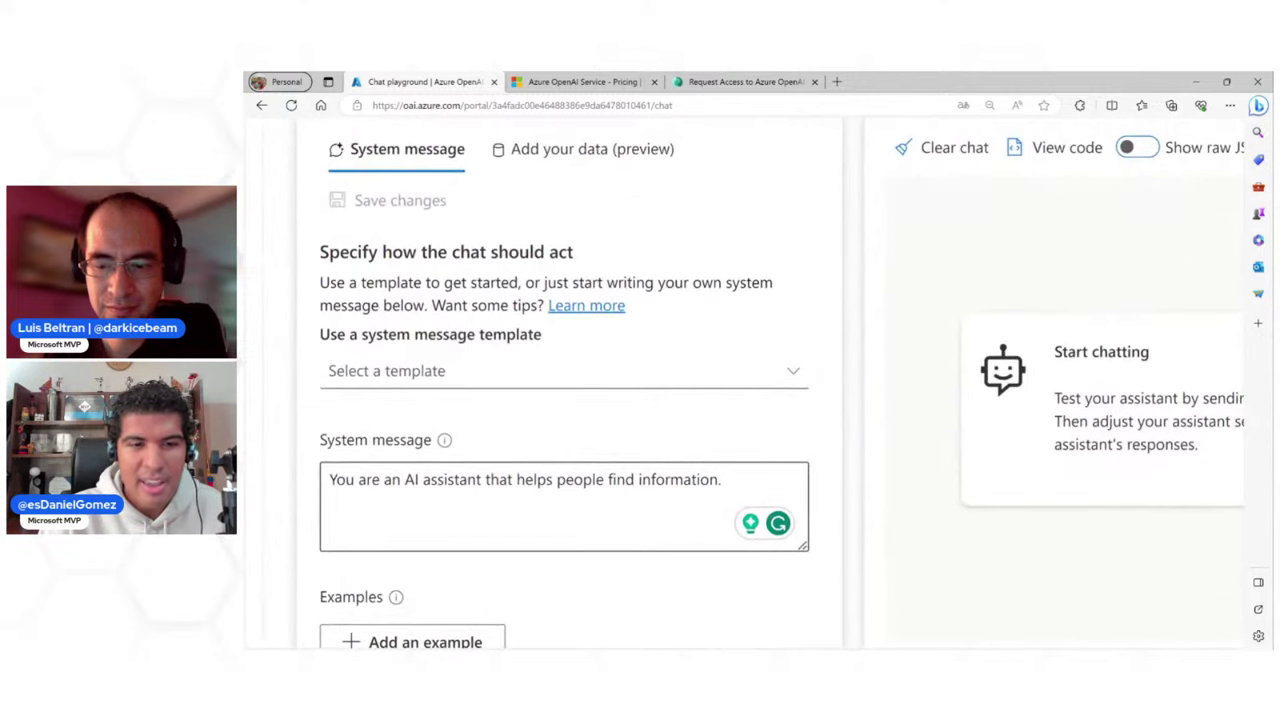
scroll(744, 384, "right", 4)
scroll(744, 384, "down", 2)
scroll(659, 560, "down", 2)
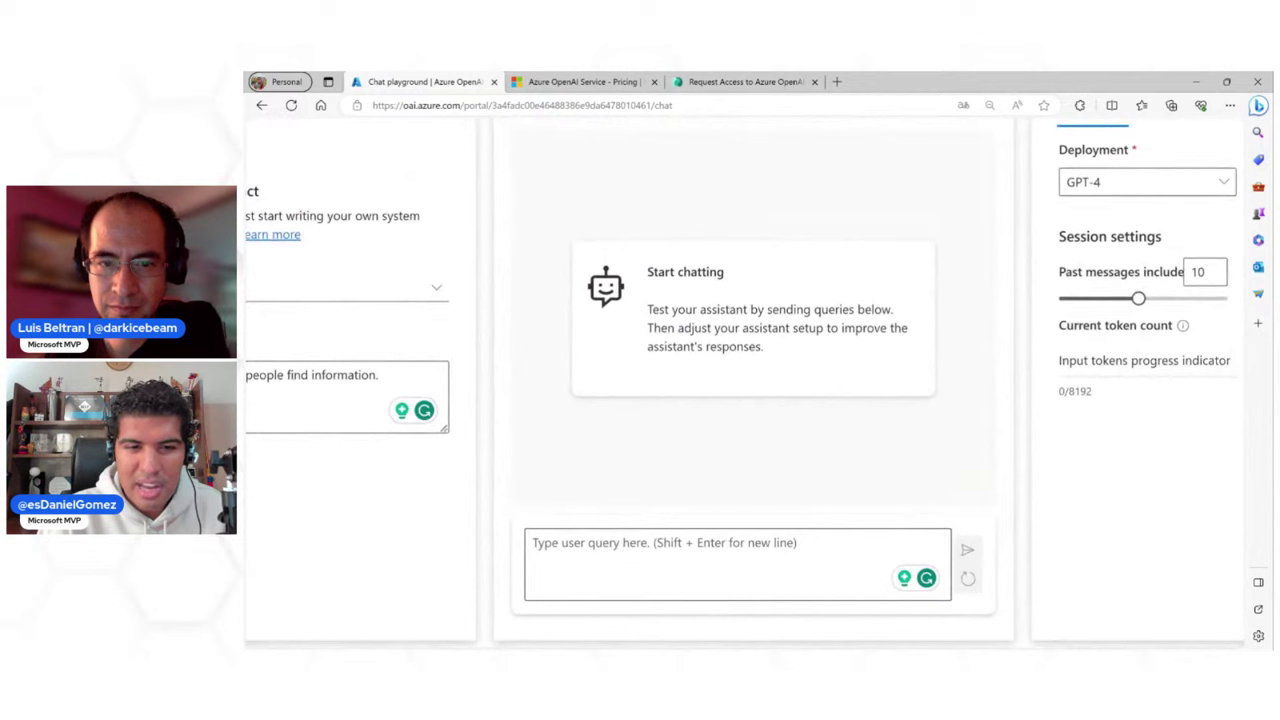
Send the greeting "Hey!" to the assistant in the chat session
left_click(659, 556)
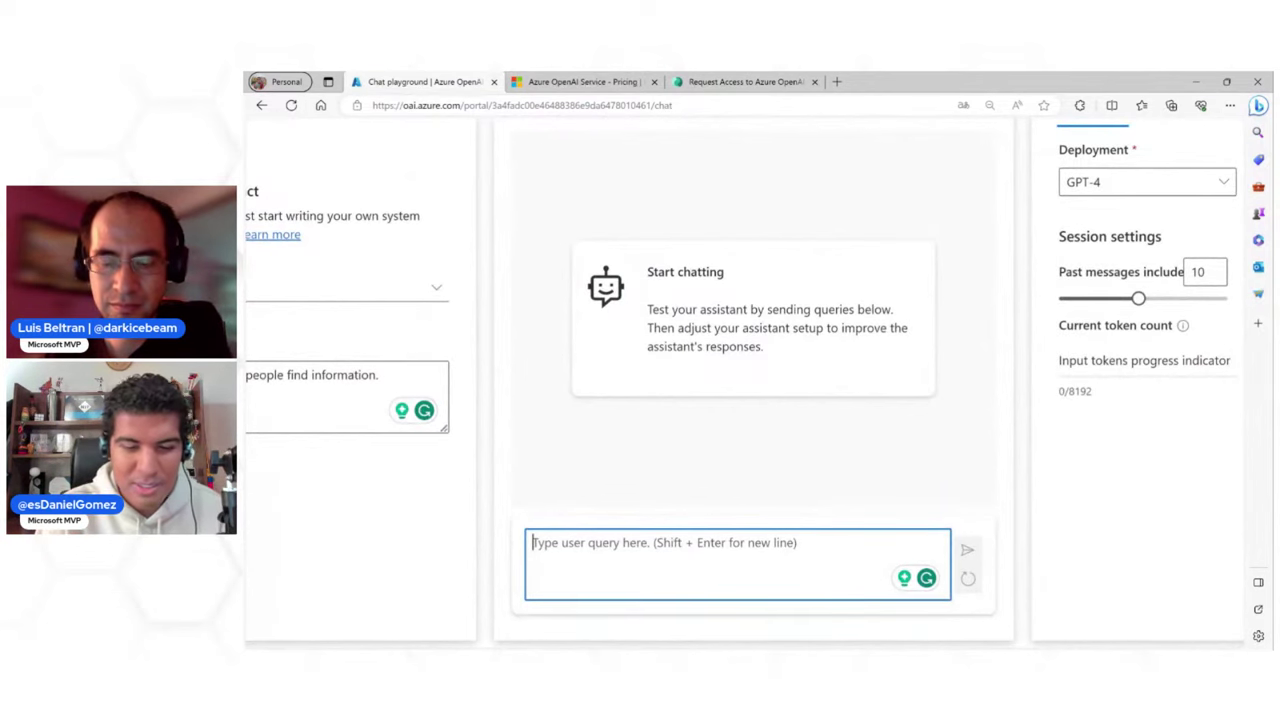
type("Hey!")
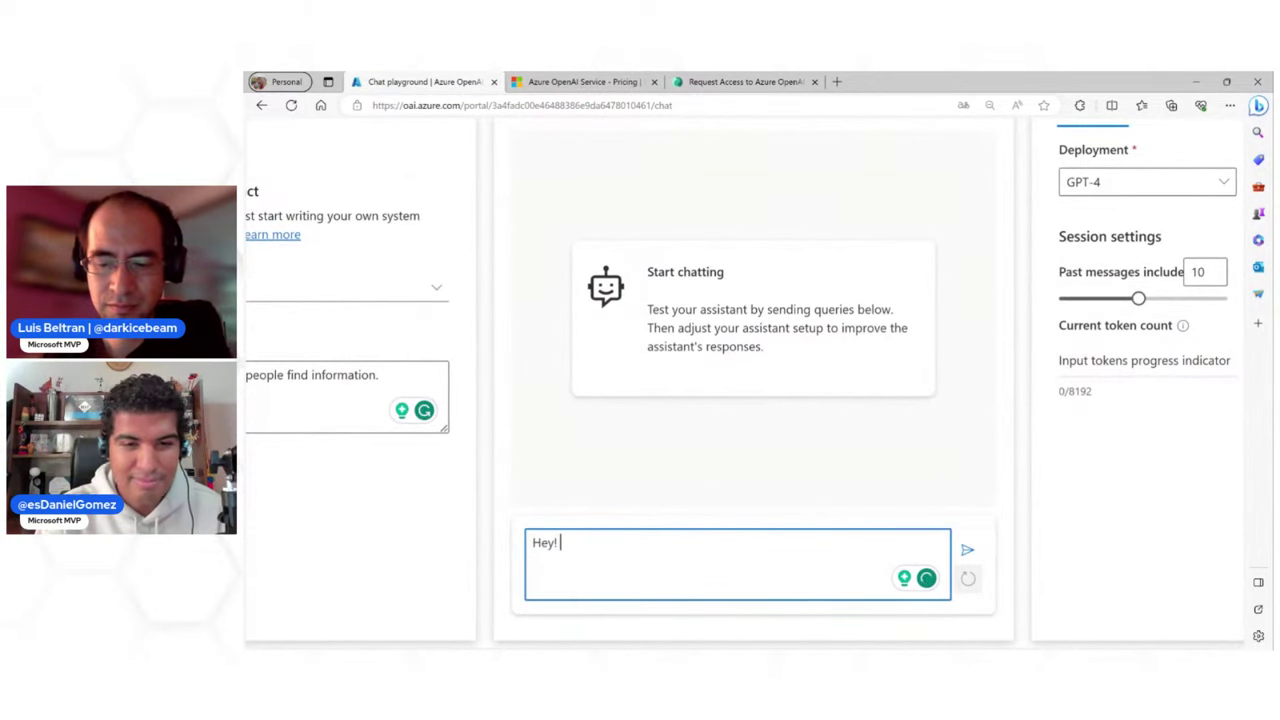
key("Return")
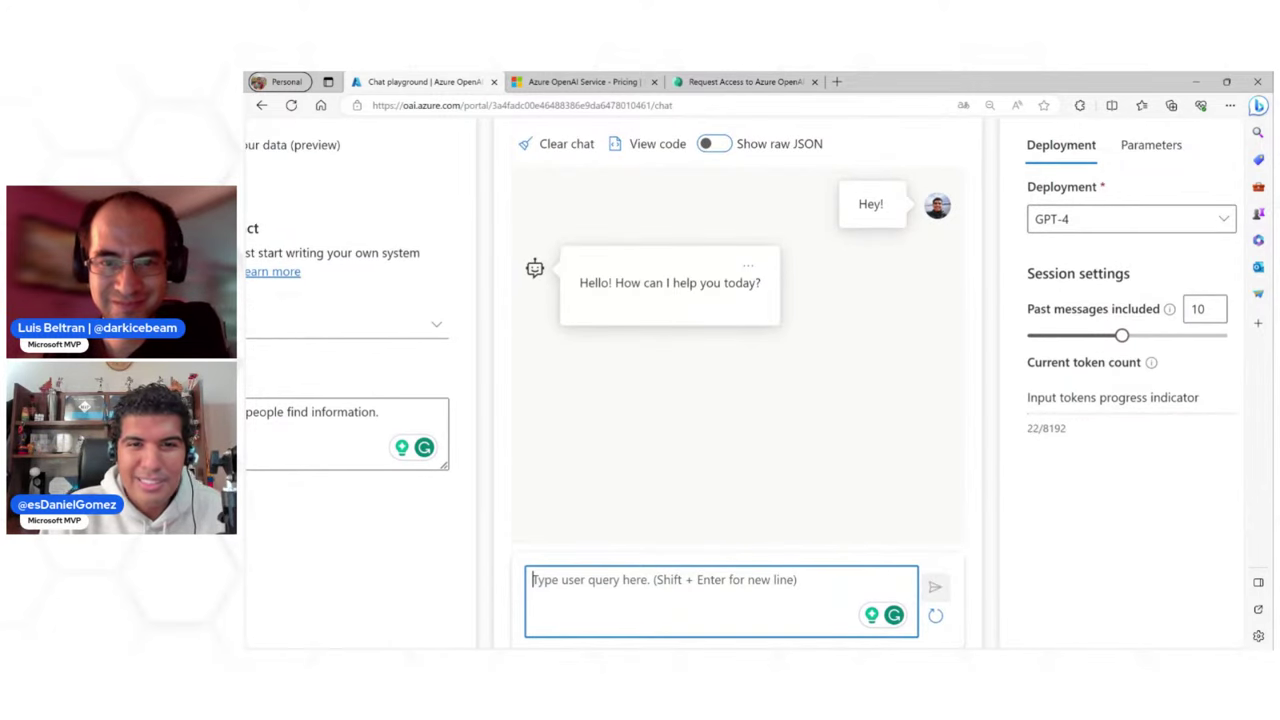
Ask the assistant "What is the Microsoft Reactor?" in the chat session and view its reply
scroll(679, 462, "down", 1)
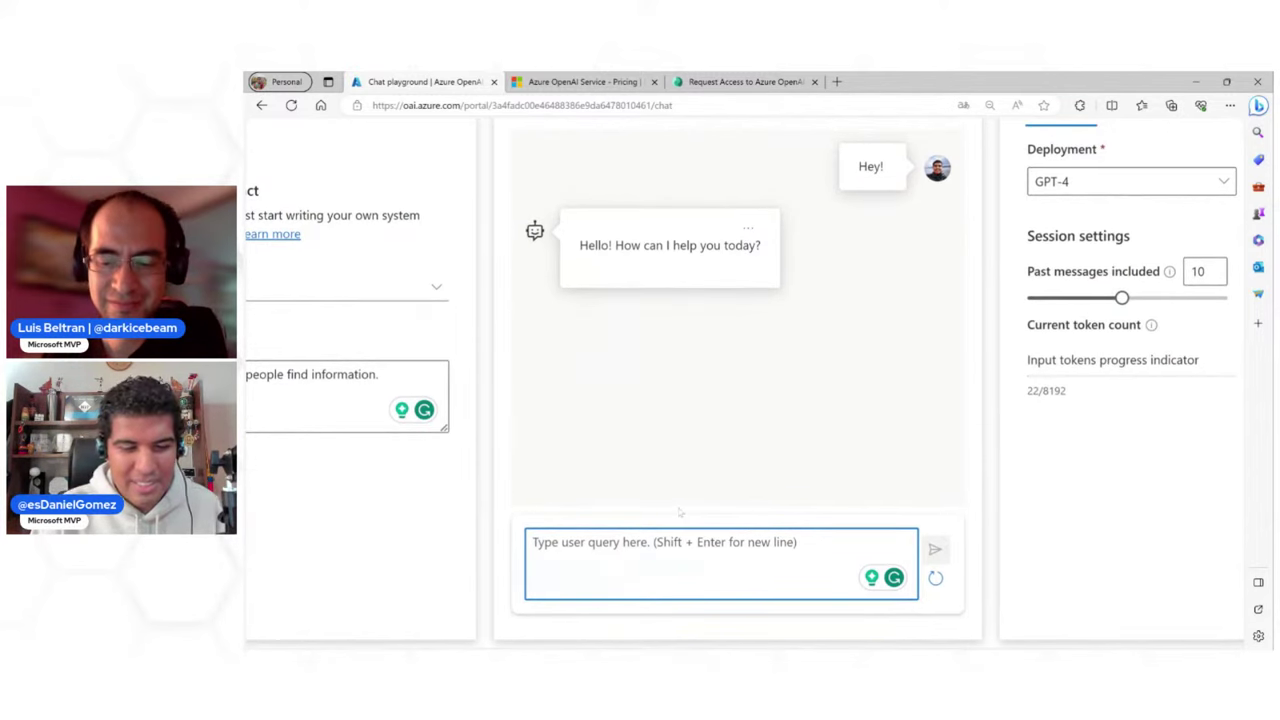
type("What is t")
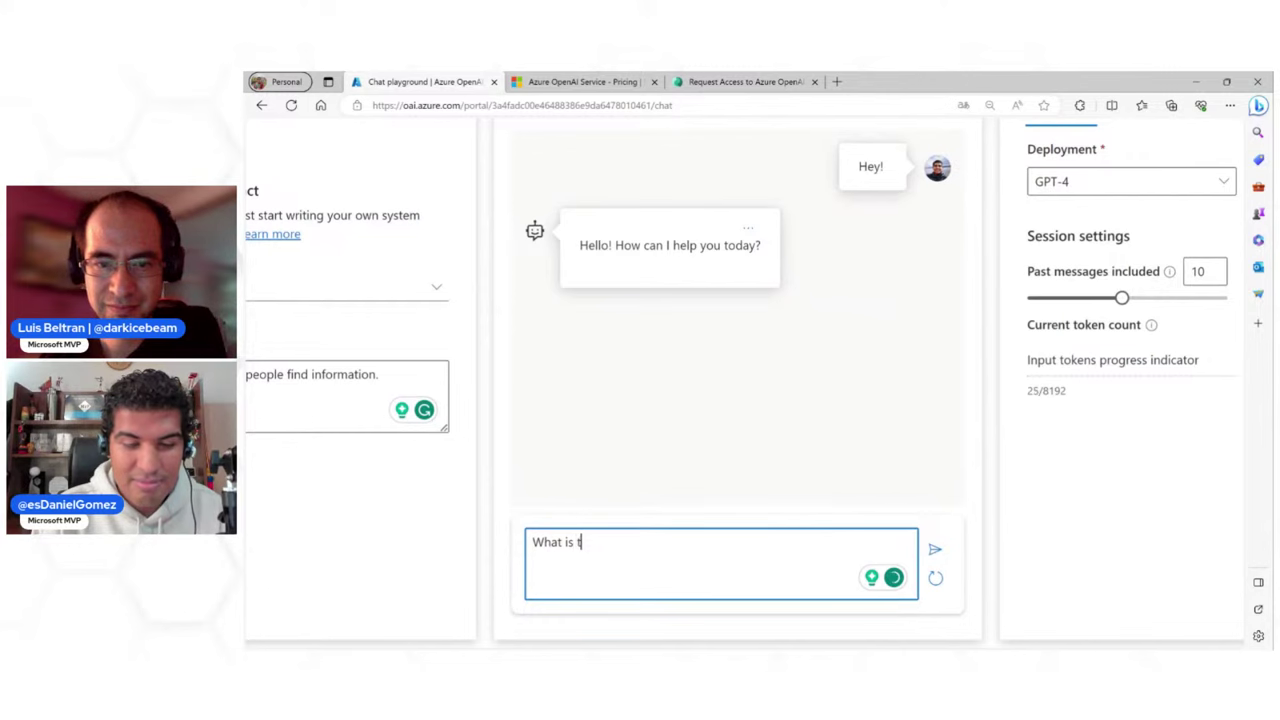
type("he Microsoft Re")
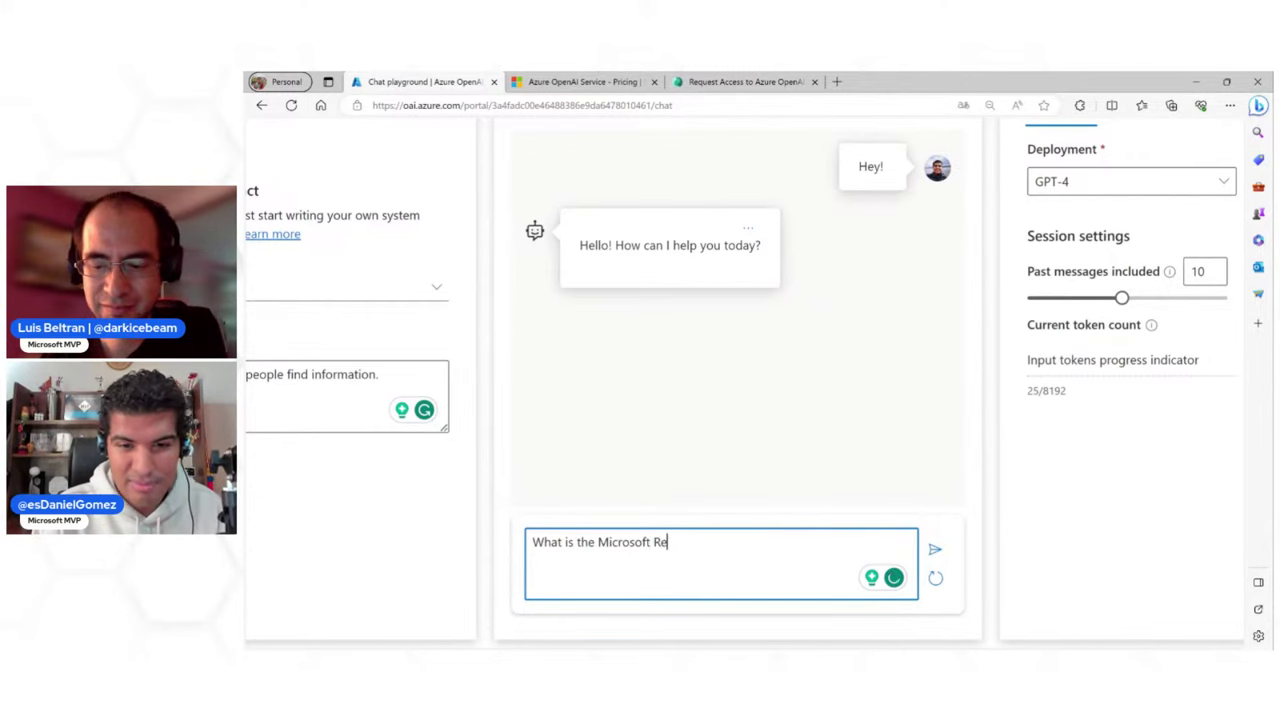
type("actor?")
key("Return")
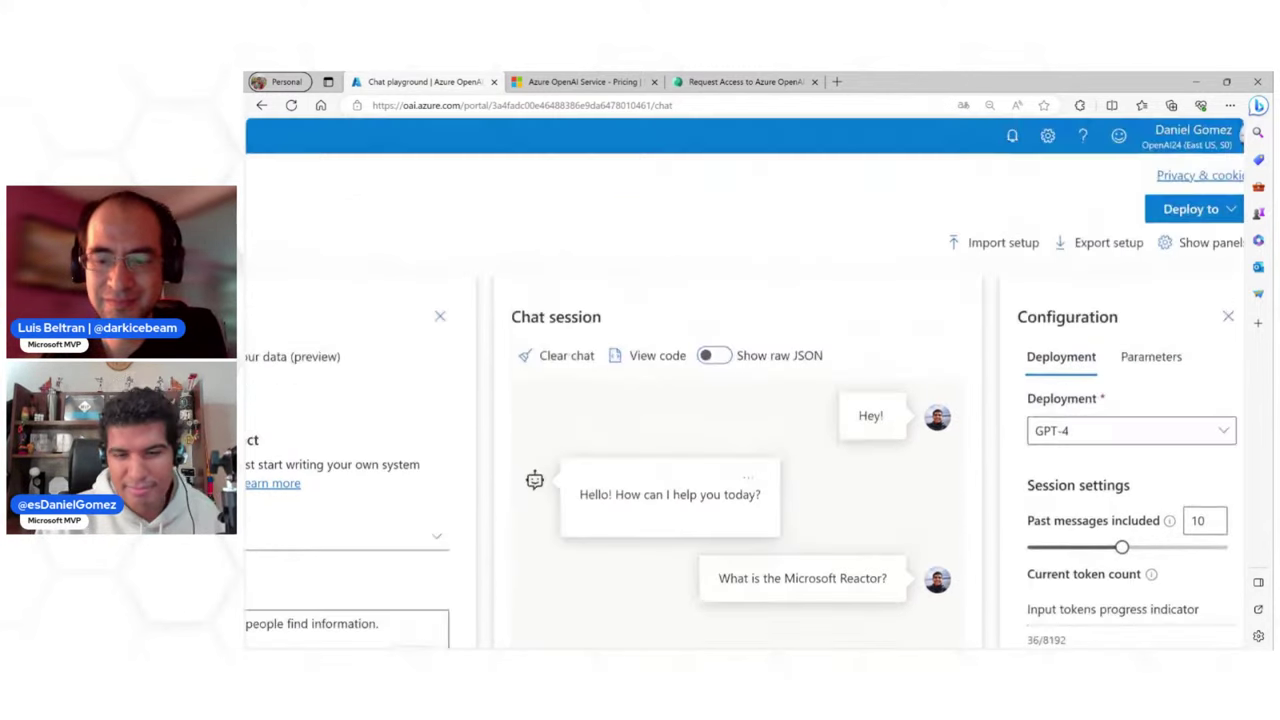
scroll(744, 400, "down", 2)
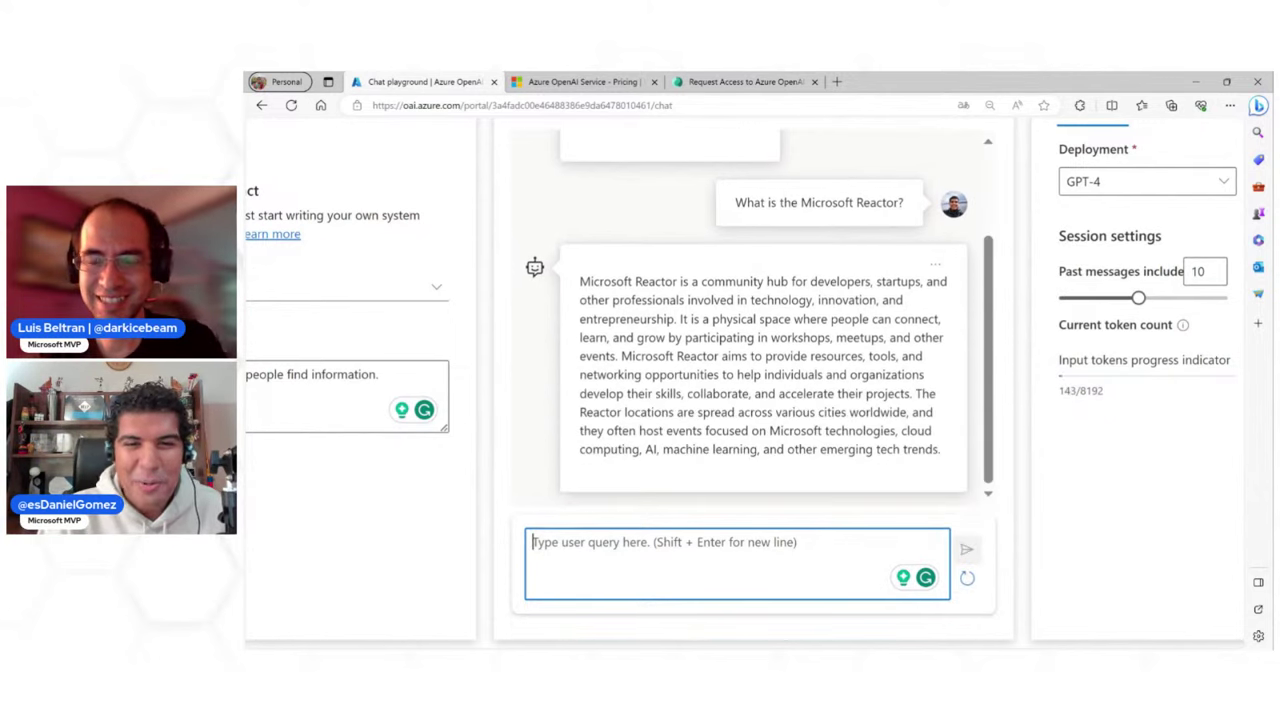
Rewrite the system message as an assistant that knows about Azure resources and only answers for Platform as a Service (PaaS) or Infrastructure as a Service (IaaS)
key("alt+Tab")
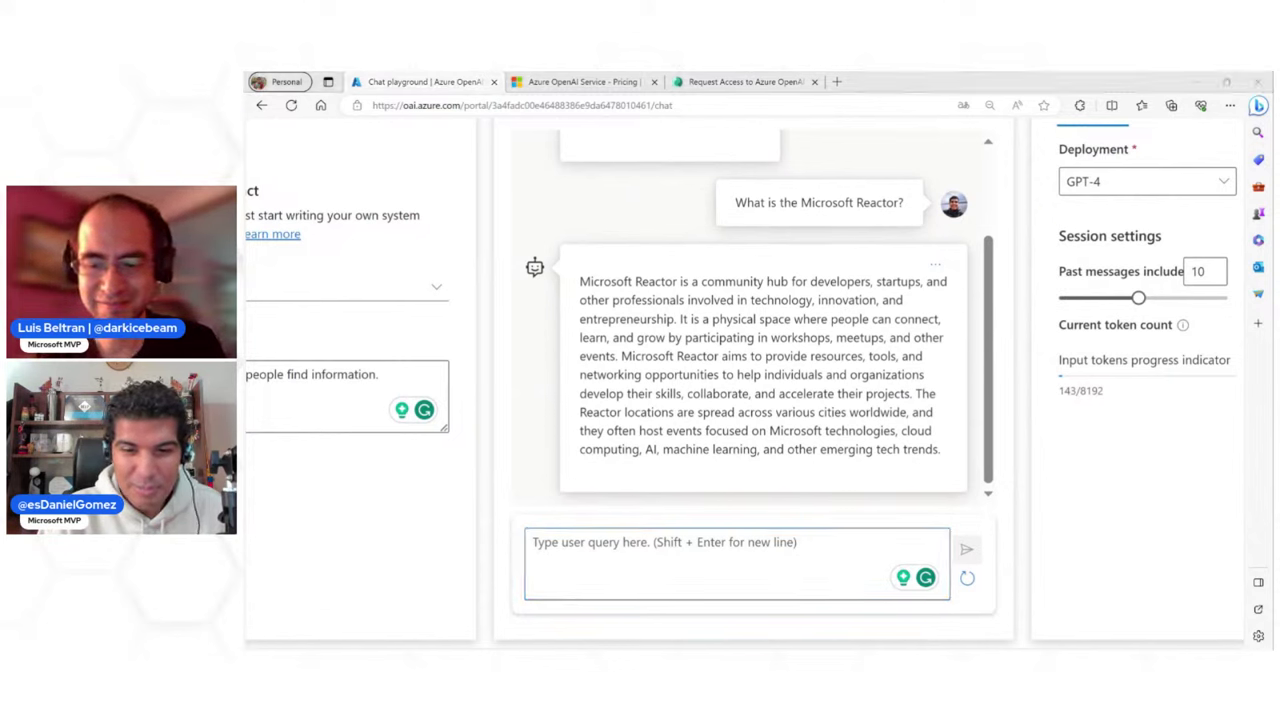
left_click(381, 502)
scroll(381, 502, "left", 3)
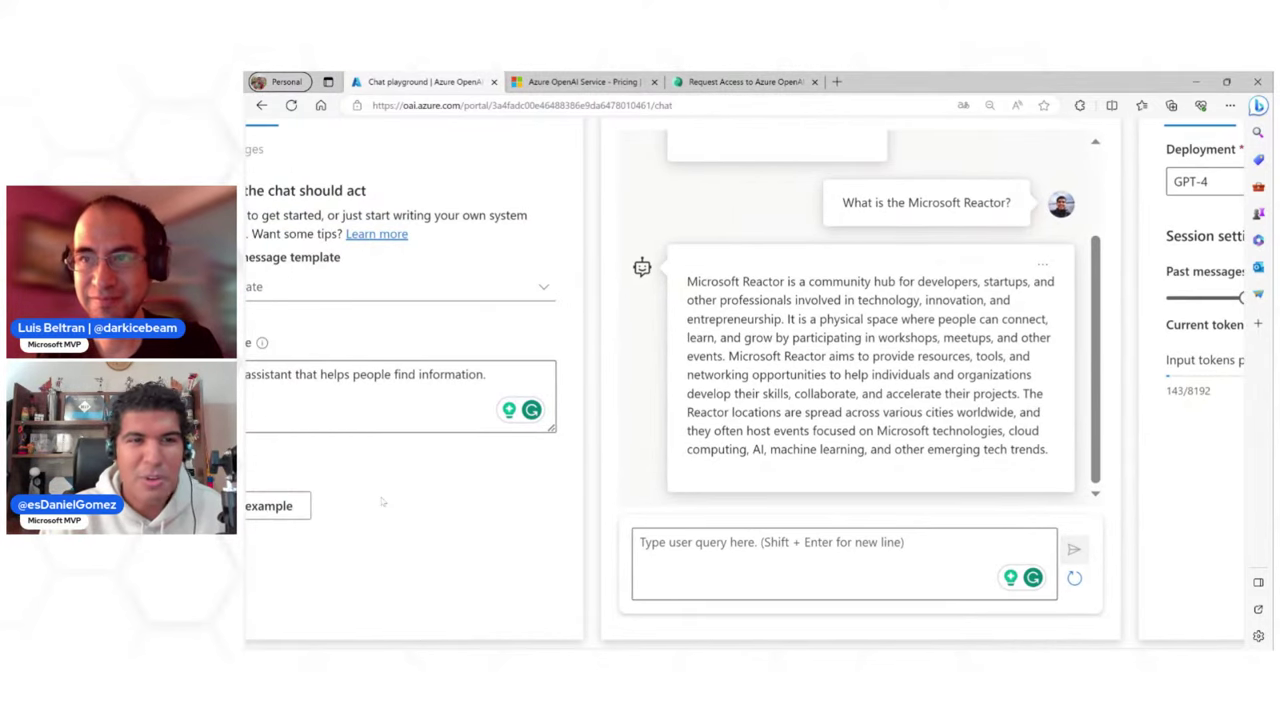
scroll(381, 502, "left", 4)
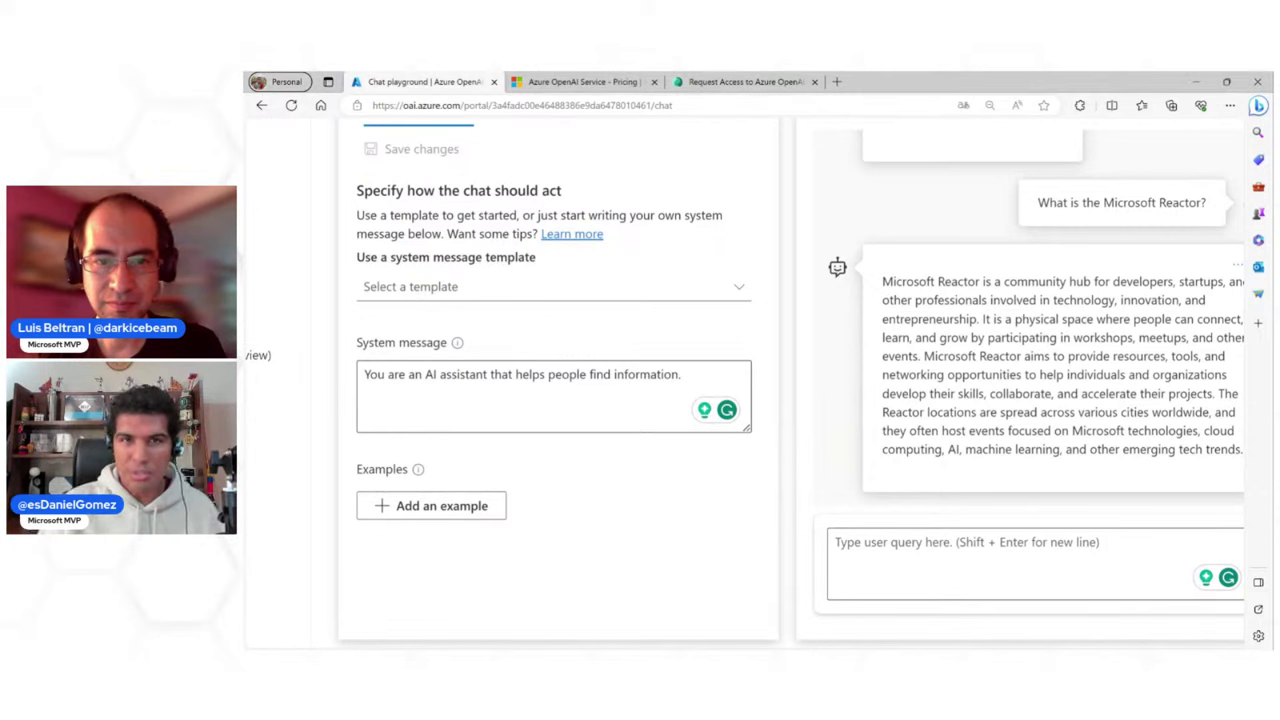
left_click(682, 375)
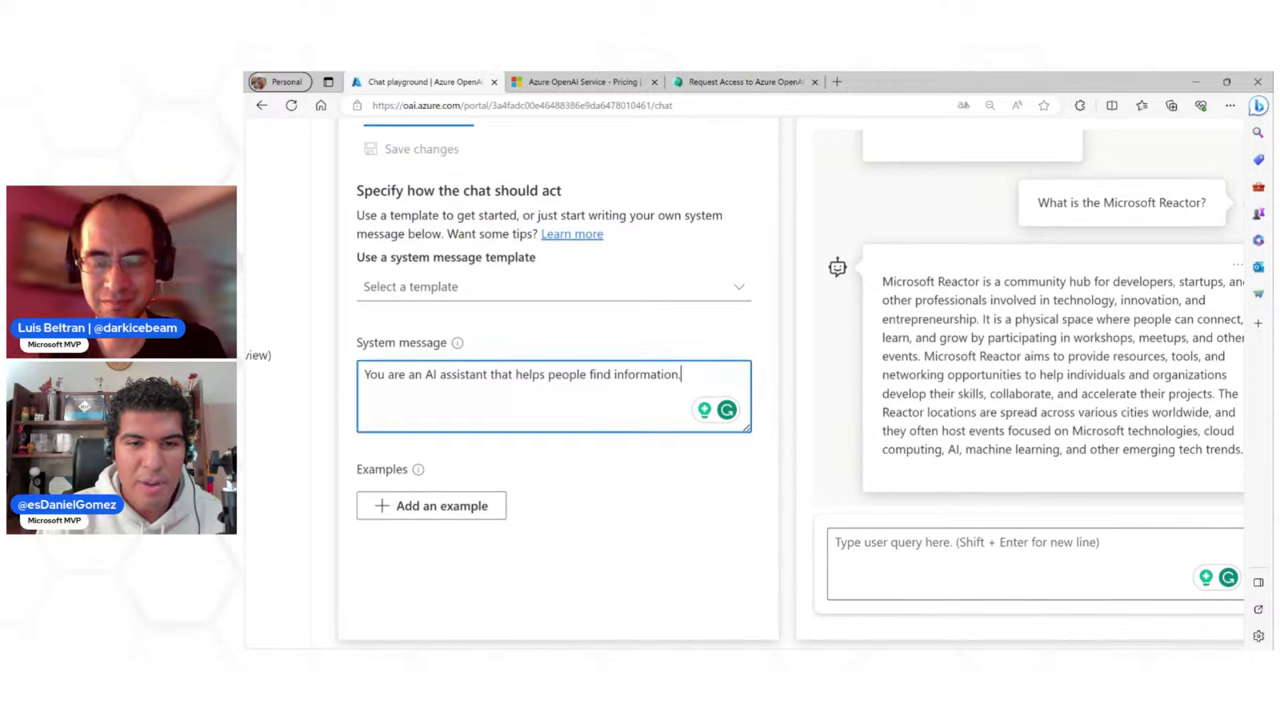
key("ctrl+a")
type("You are an assistant that knows about Azure resources, and who only answers if the resource name is of type Platform as a Service (PaaS), or Infrastructure as a Service (IaaS).")
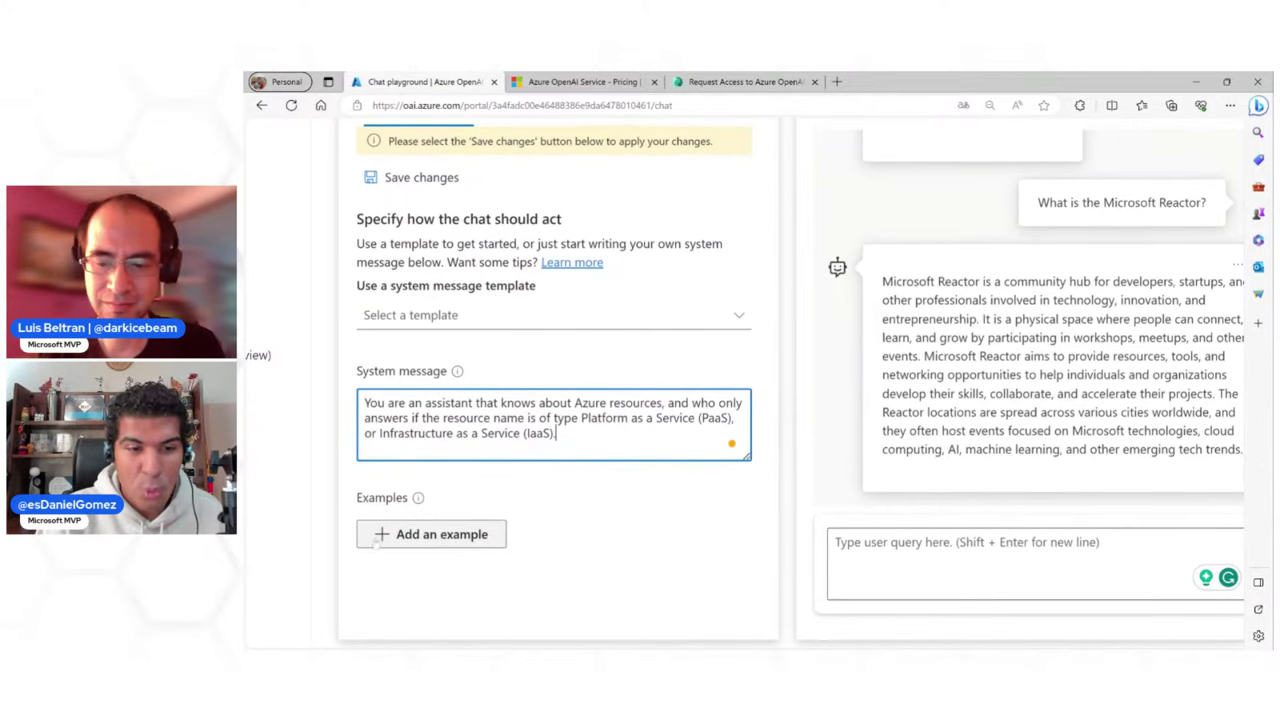
Add an example with user text "Azure App Service" and assistant answer "Platform as a Service (PaaS)", copied from the system message
left_click(375, 537)
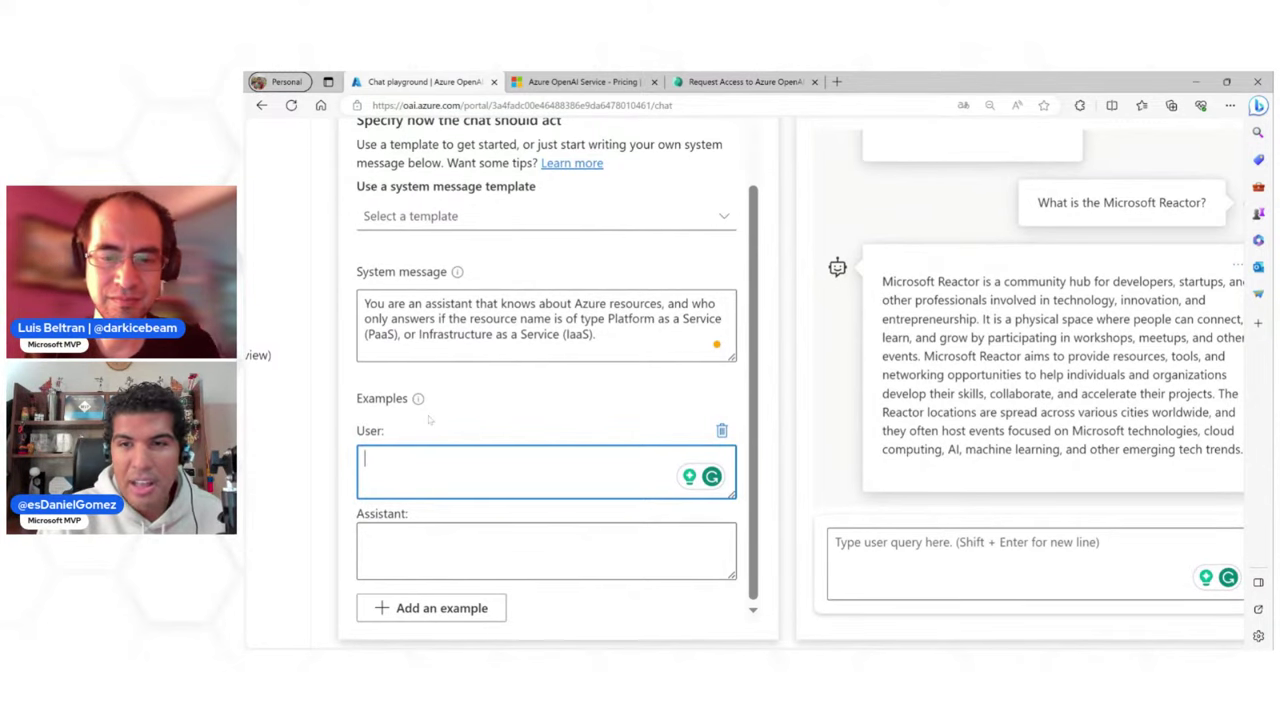
key("ctrl+plus")
key("ctrl+plus")
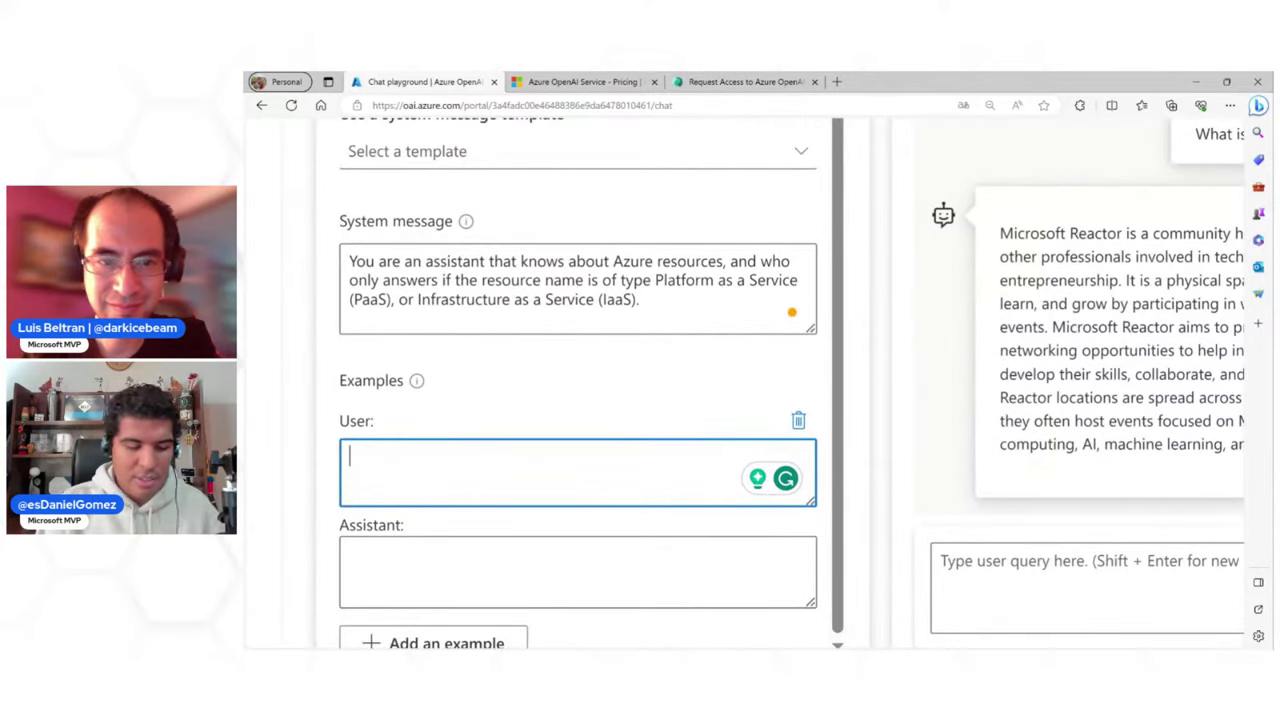
type("Azure A")
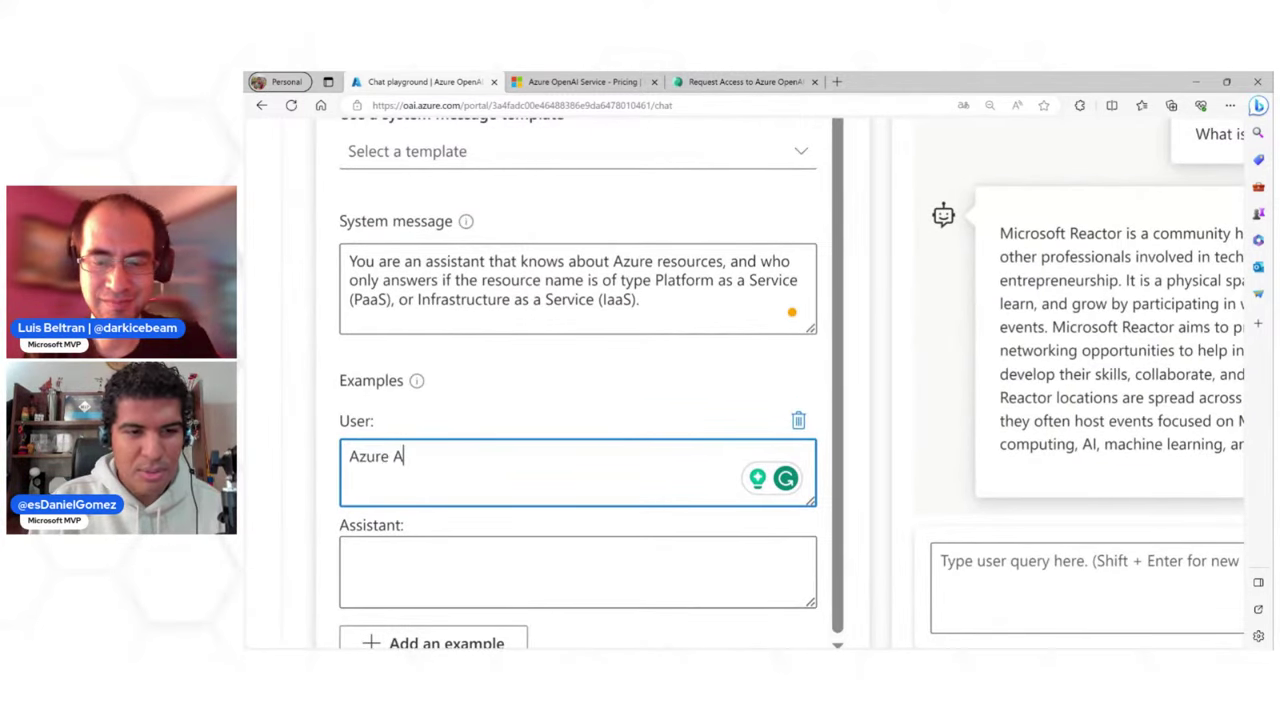
type("pp Service")
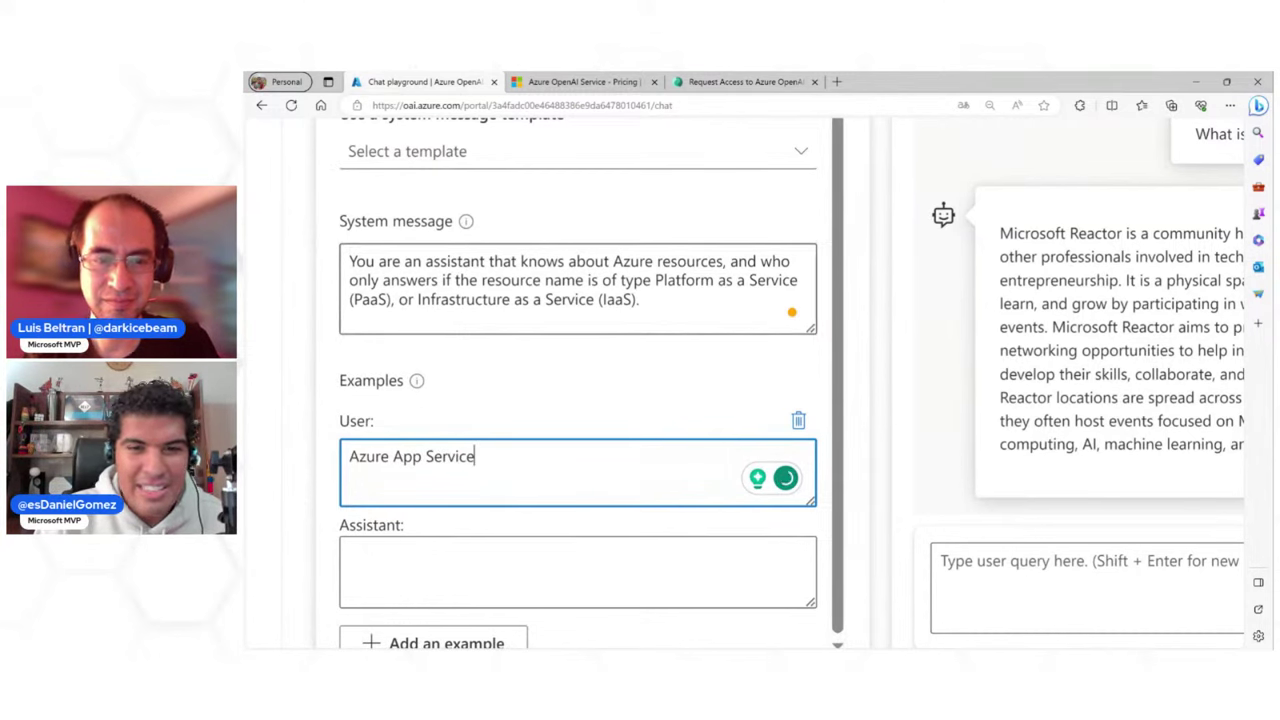
left_click_drag(656, 280, 392, 299)
key("ctrl+c")
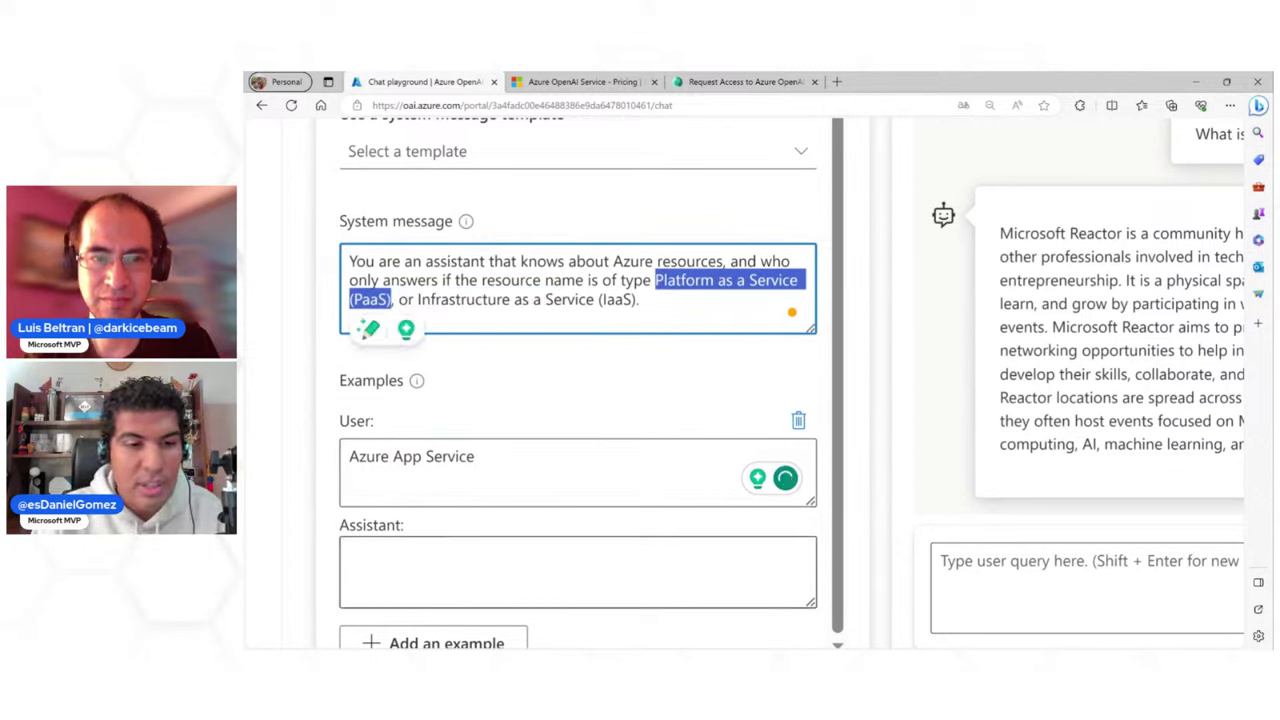
left_click(397, 556)
key("ctrl+v")
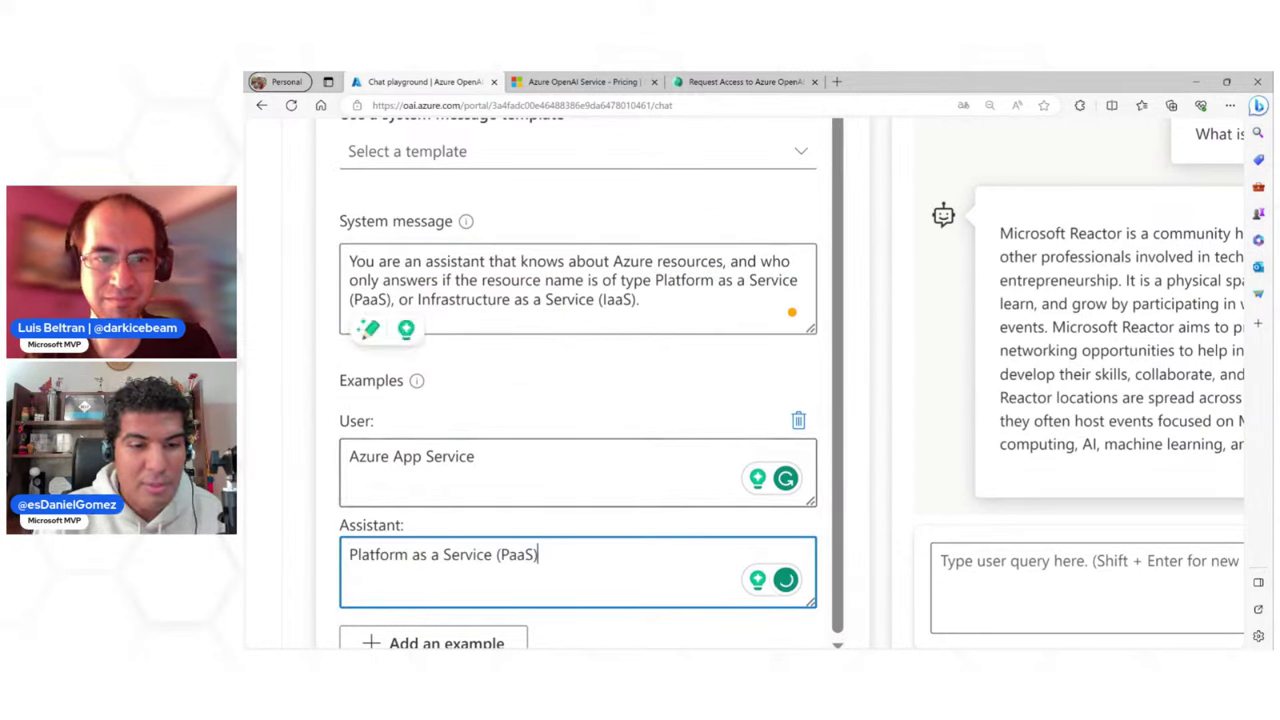
Add a second example pairing "Azure SQL Database" with the assistant answer "Platform as a Service (PaaS)"
scroll(578, 380, "down", 1)
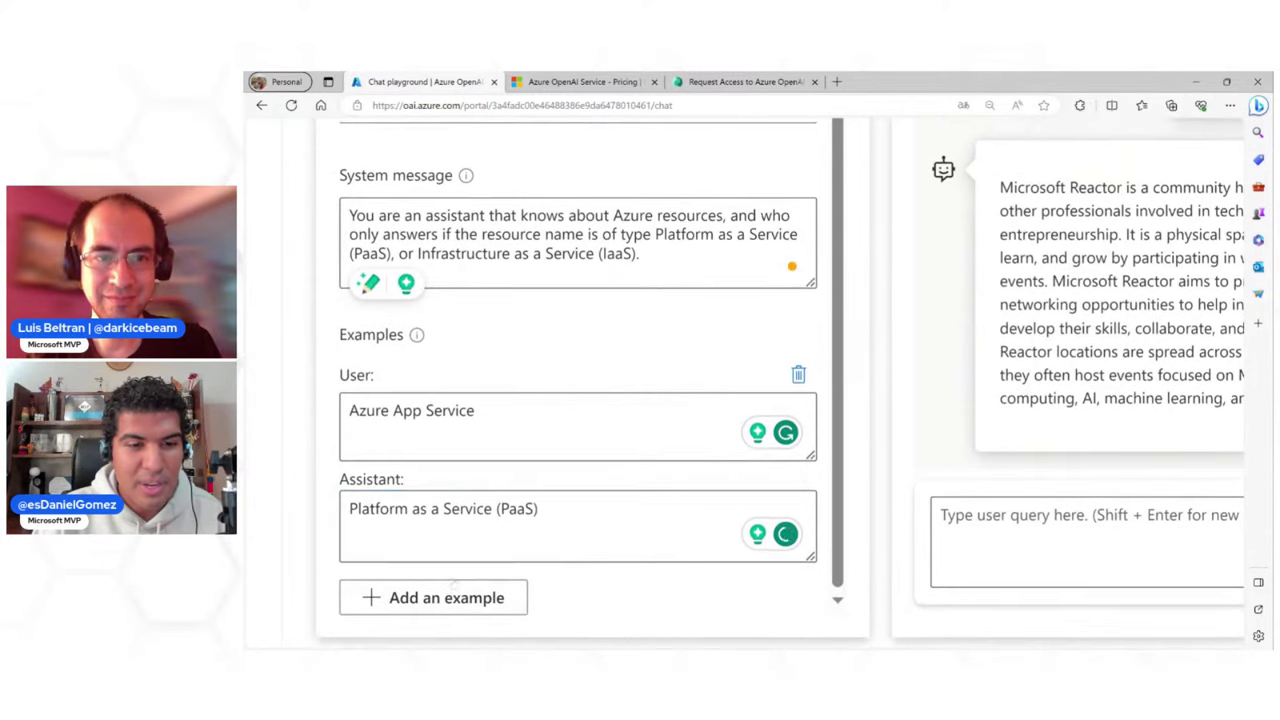
left_click(433, 597)
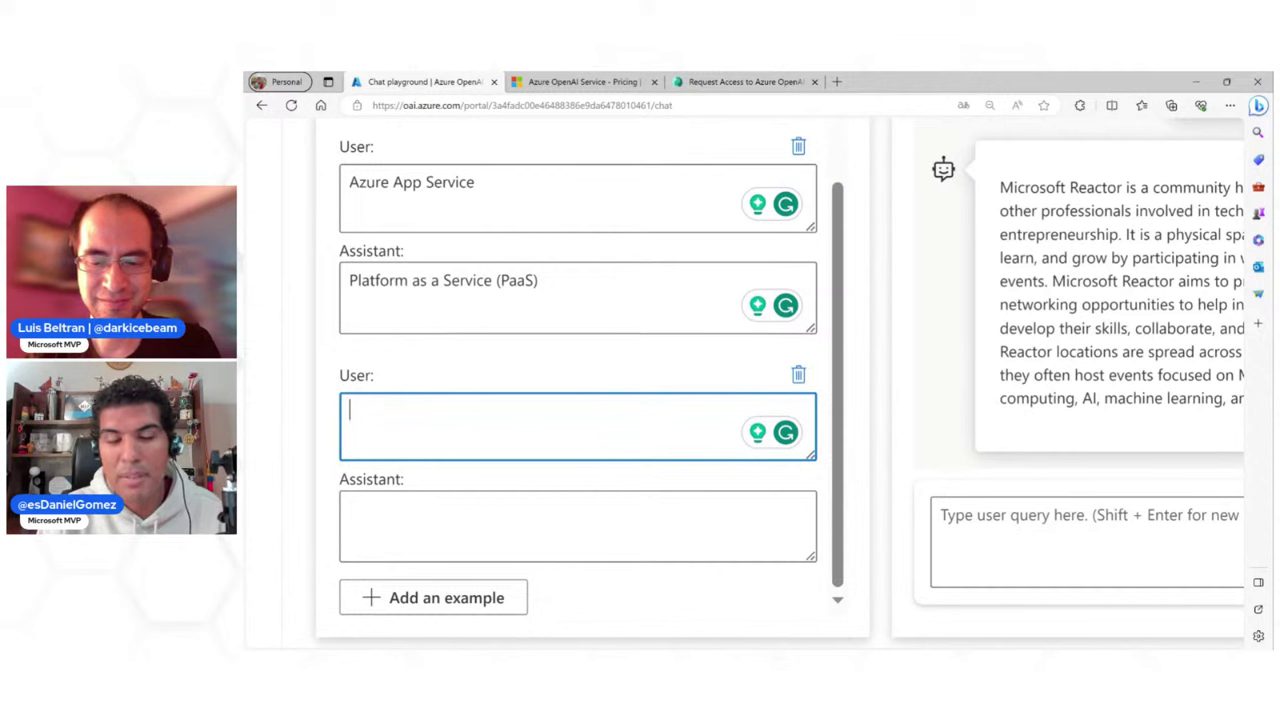
type("Azure SQL D")
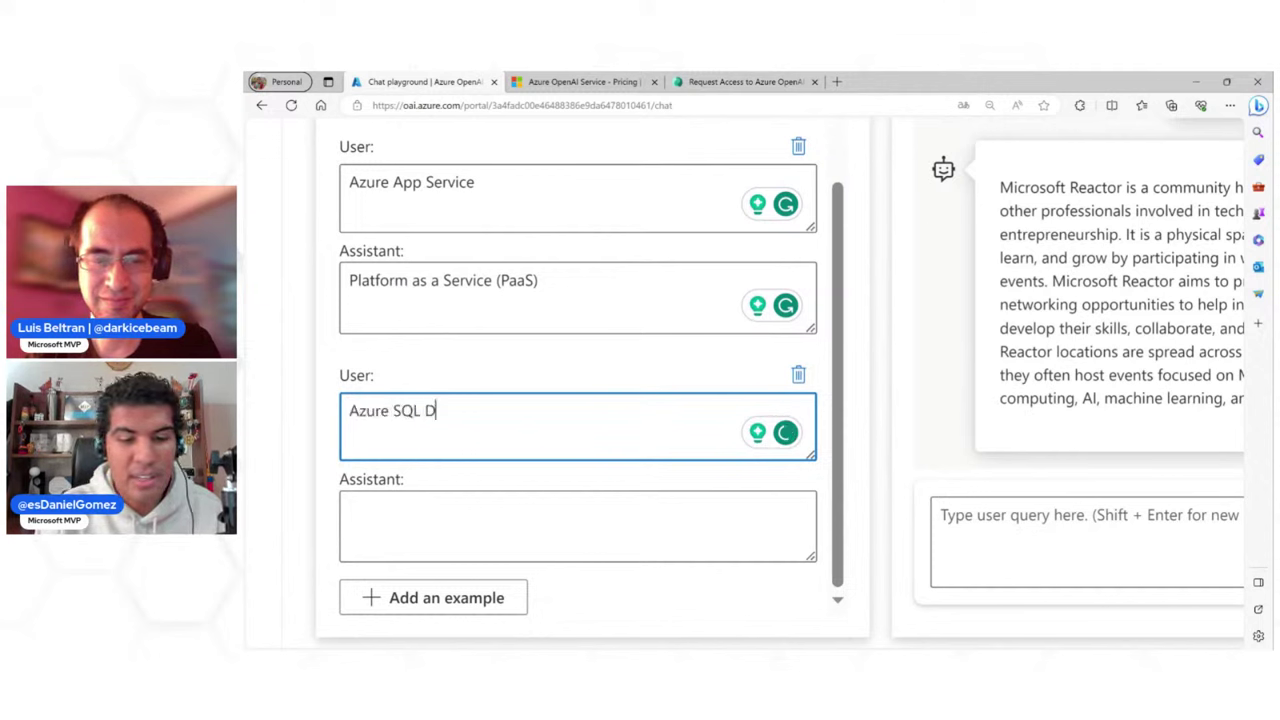
type("atabase")
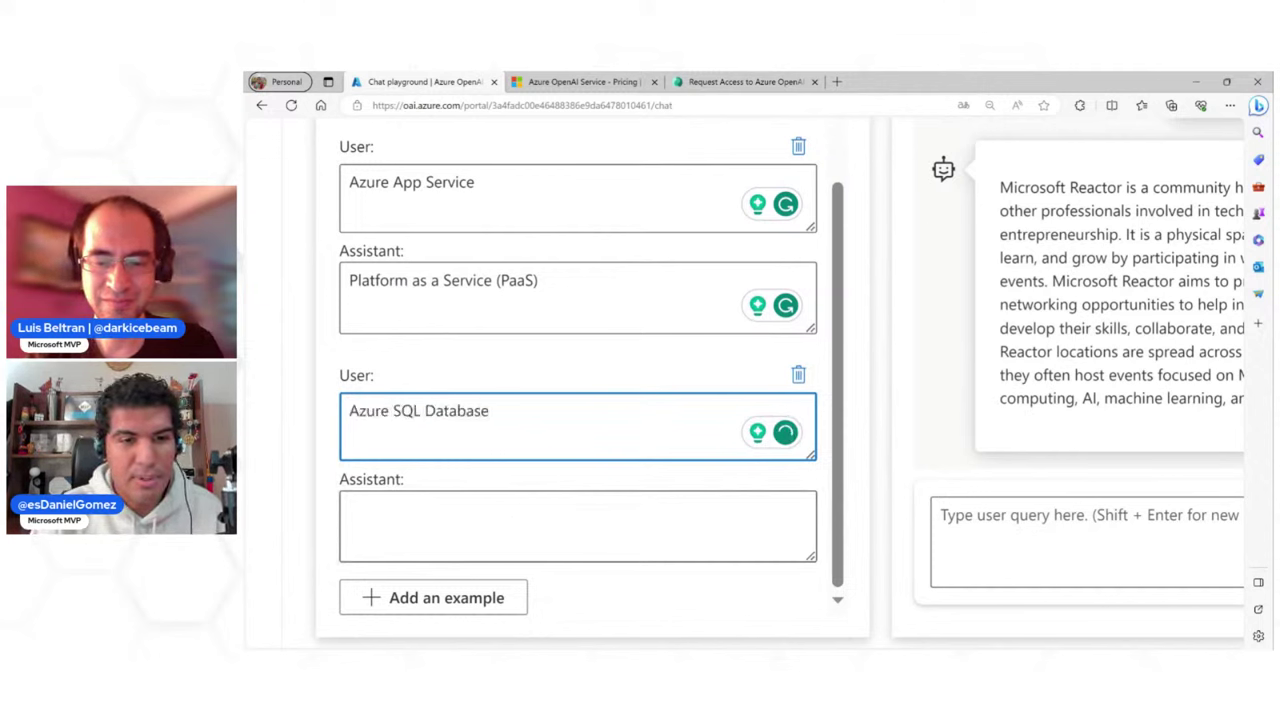
left_click(350, 508)
key("ctrl+v")
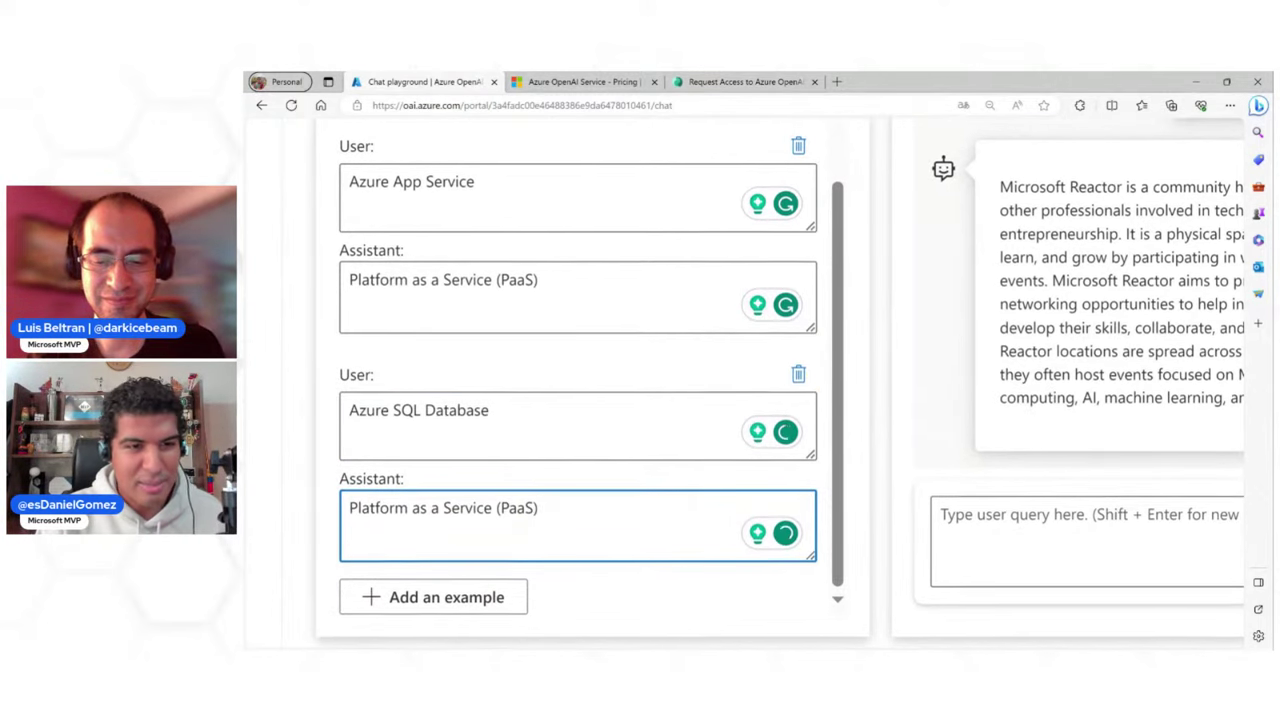
Add a third example pairing "Azure Virtual Machine" with the assistant answer "Infrastructure as a Service (IaaS)", copied from the system message without its period
left_click(433, 597)
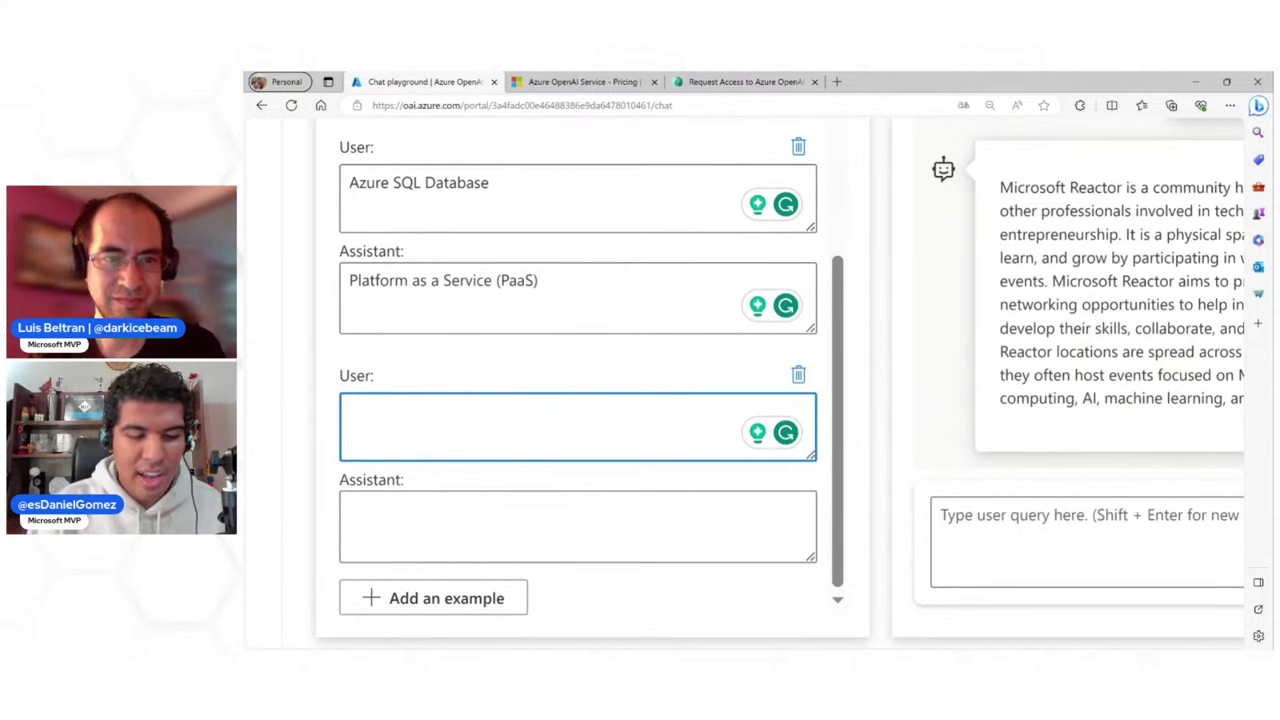
type("Azure Virtual Machine")
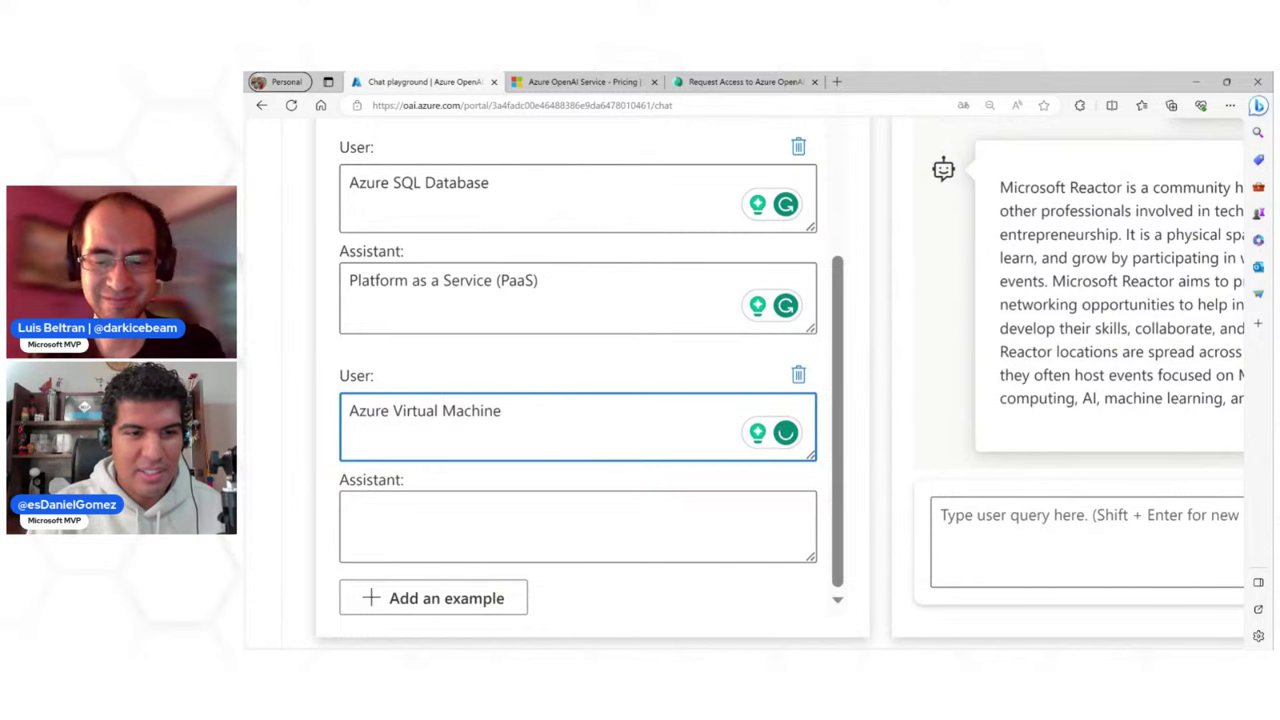
scroll(580, 420, "up", 3)
scroll(538, 226, "up", 2)
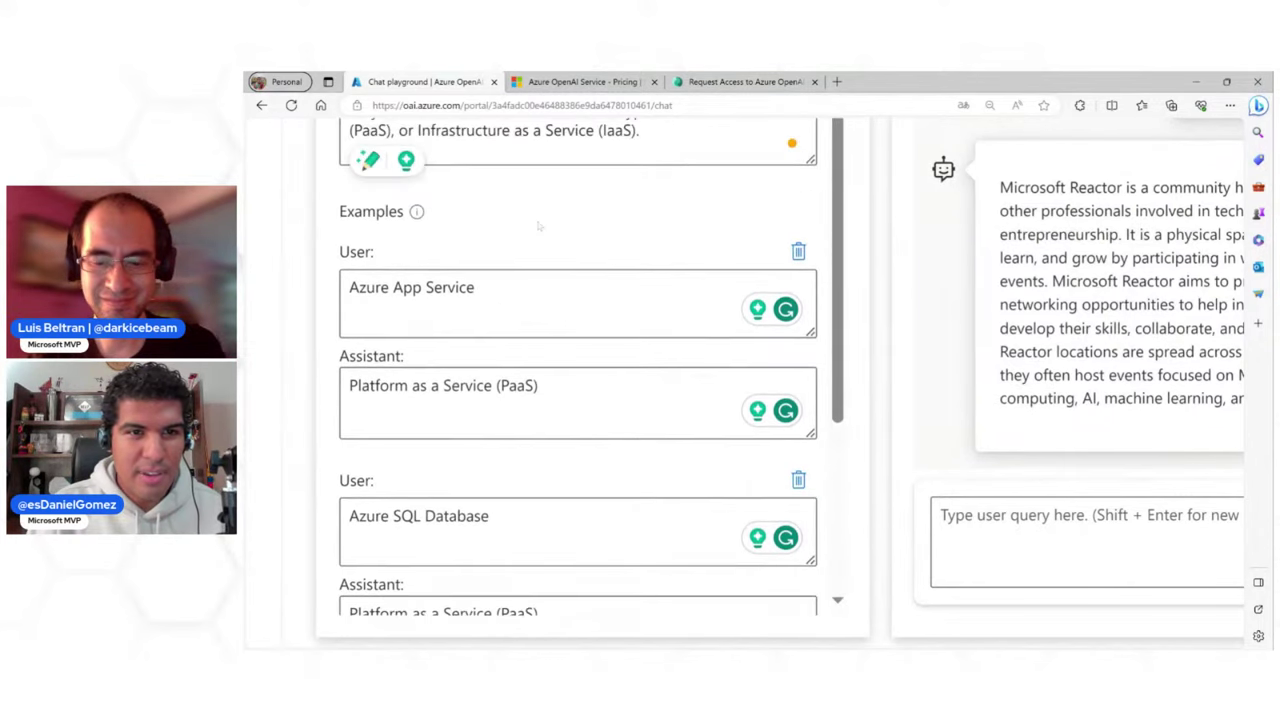
left_click_drag(417, 130, 639, 130)
key("ctrl+c")
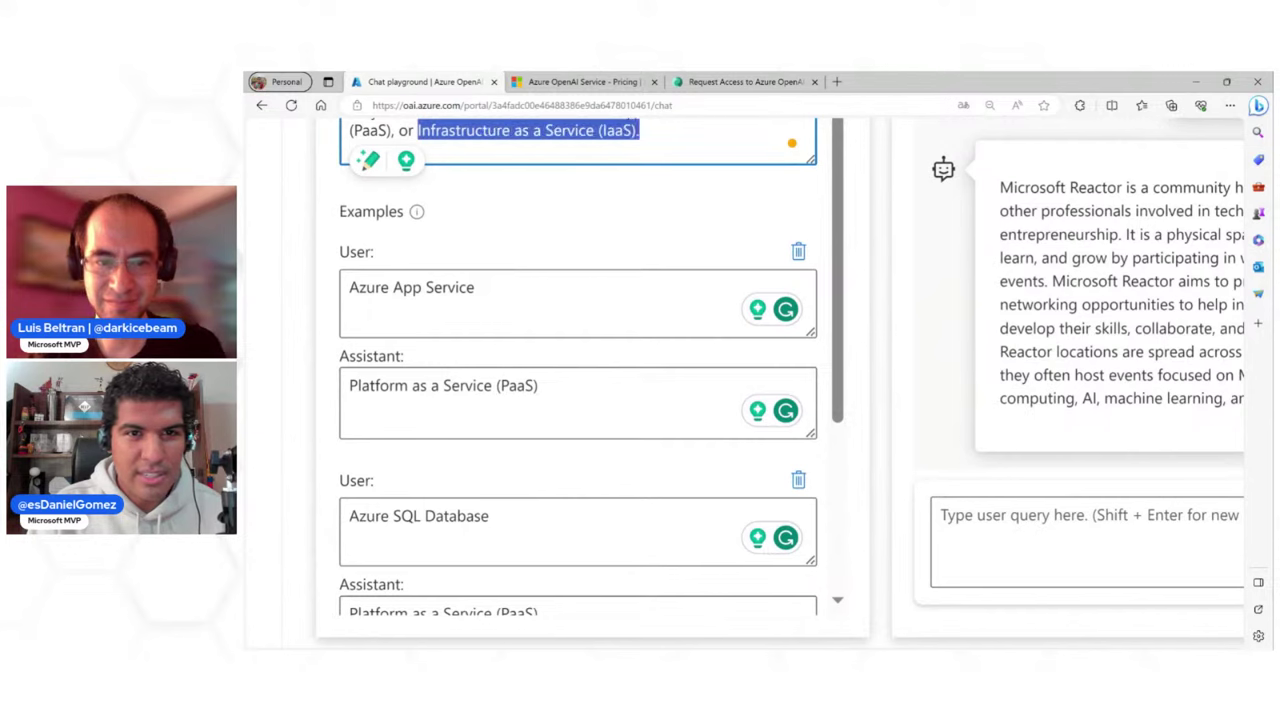
scroll(578, 305, "down", 3)
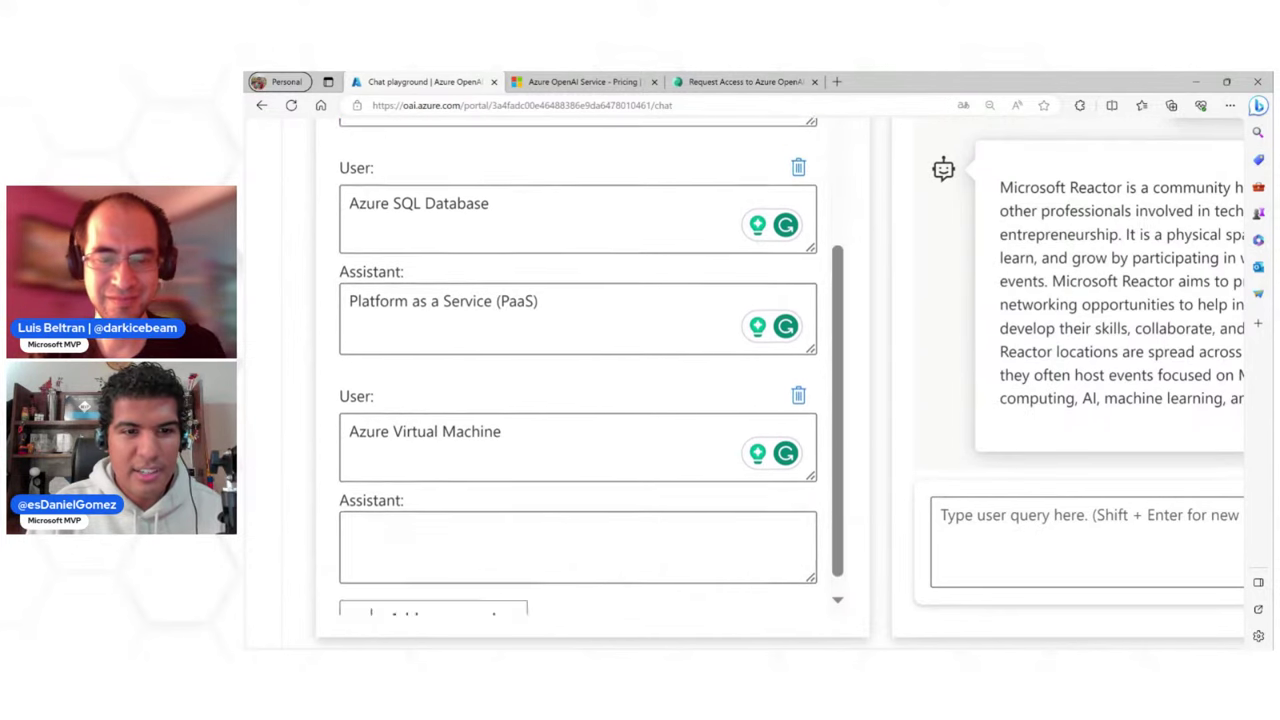
left_click(578, 525)
key("ctrl+v")
key("BackSpace")
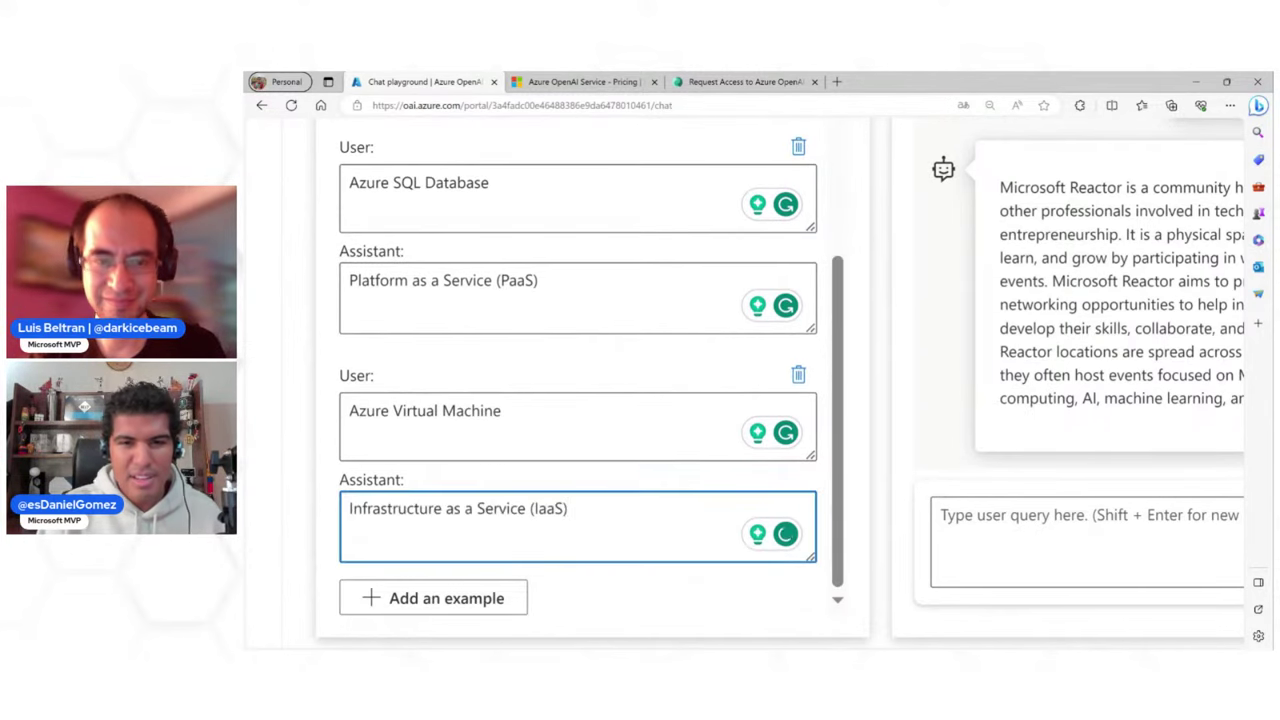
Save the assistant setup changes and confirm updating the system message with a new chat session
key("ctrl+minus")
key("ctrl+minus")
key("ctrl+minus")
key("ctrl+minus")
scroll(493, 401, "up", 10)
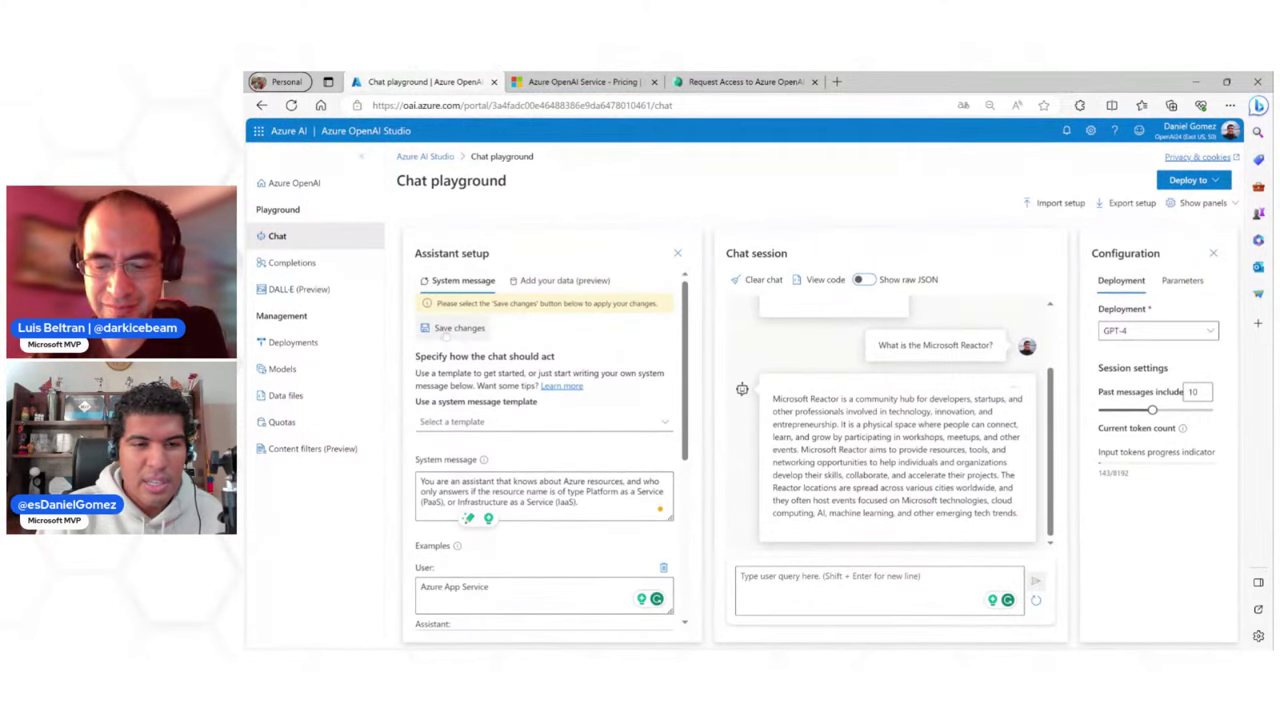
key("ctrl+plus")
key("ctrl+plus")
key("ctrl+plus")
key("ctrl+plus")
key("ctrl+plus")
key("ctrl+plus")
key("ctrl+plus")
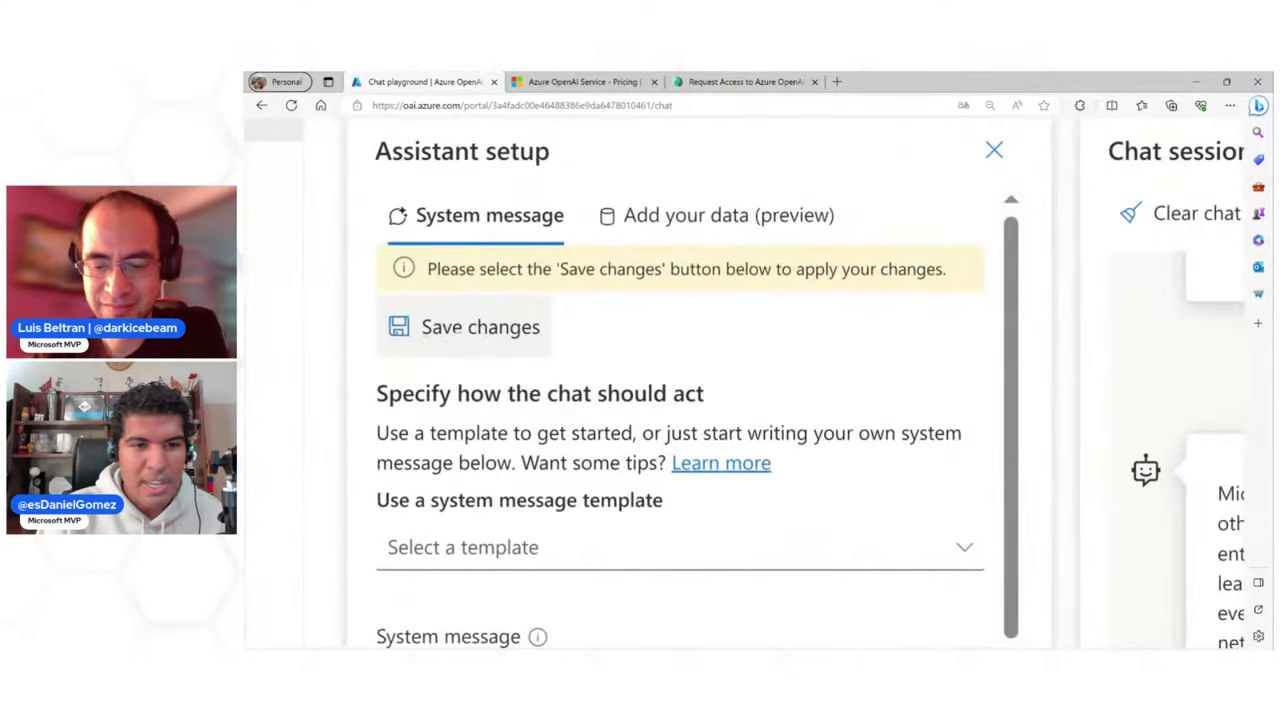
left_click(465, 327)
key("ctrl+minus")
key("ctrl+minus")
key("ctrl+minus")
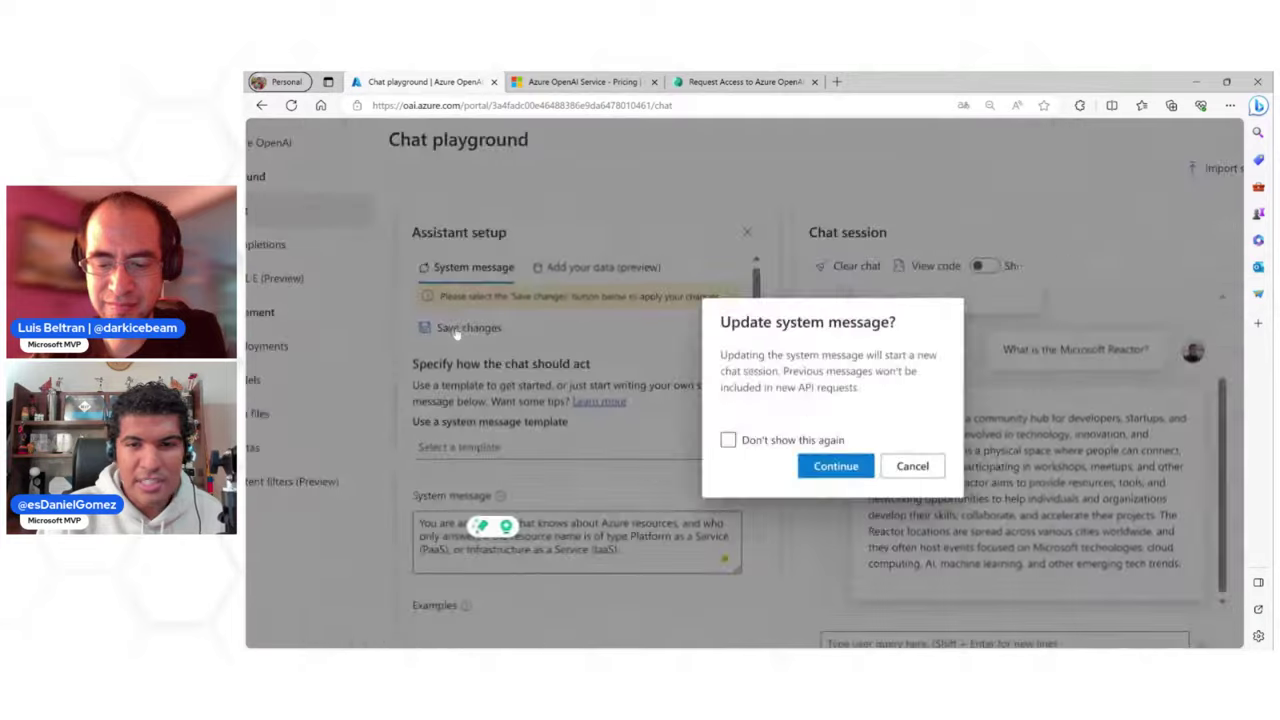
left_click(835, 466)
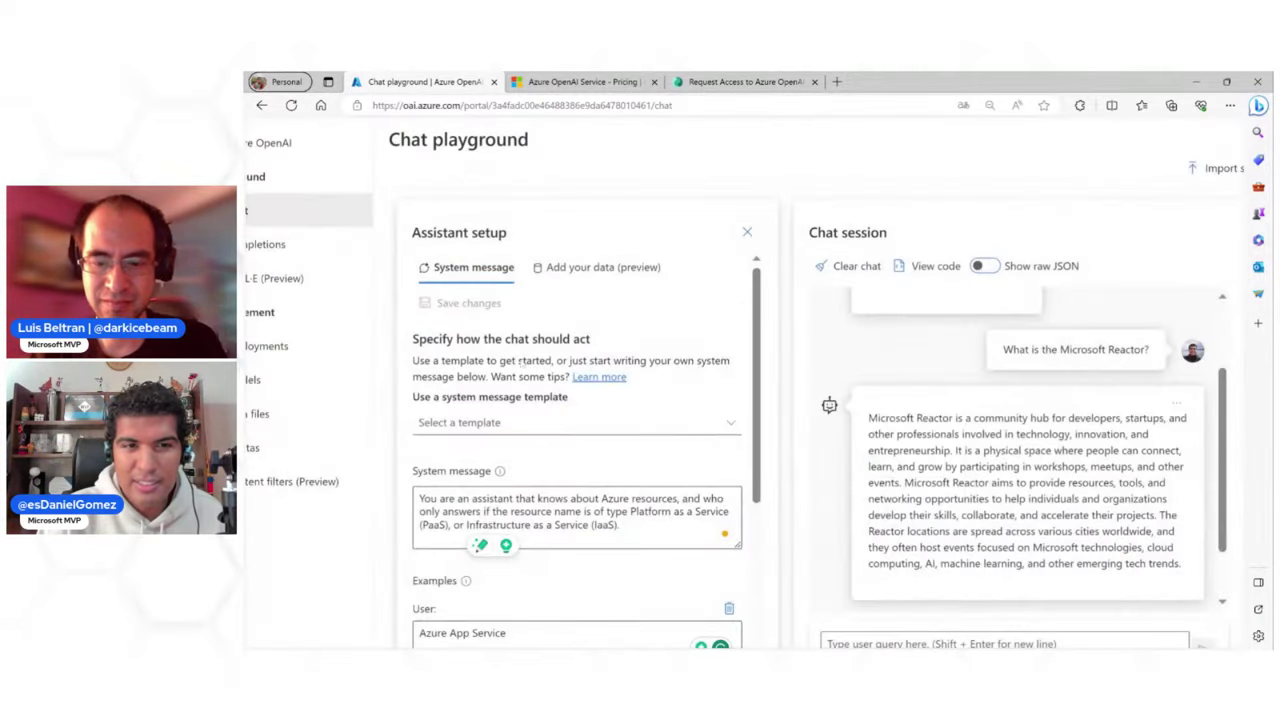
key("ctrl+minus")
scroll(521, 364, "down", 2)
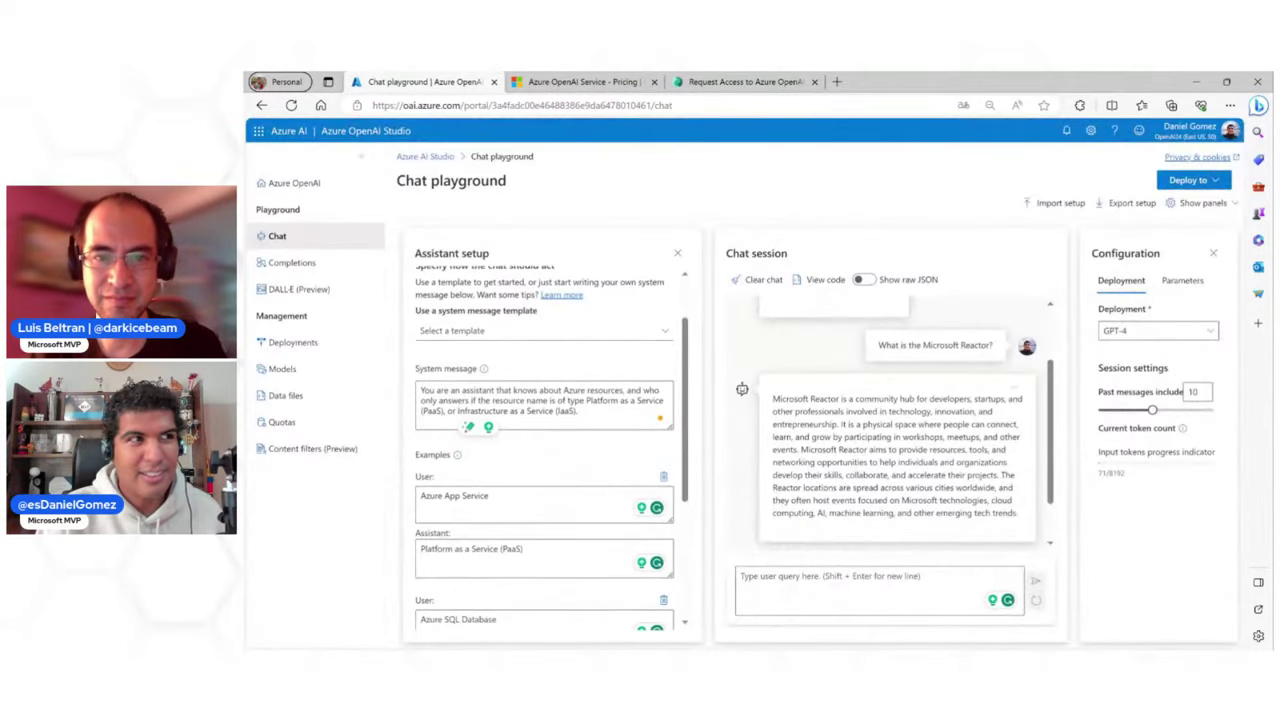
Send "Hello!" as the first message of the new chat session with the customized assistant
scroll(544, 430, "down", 3)
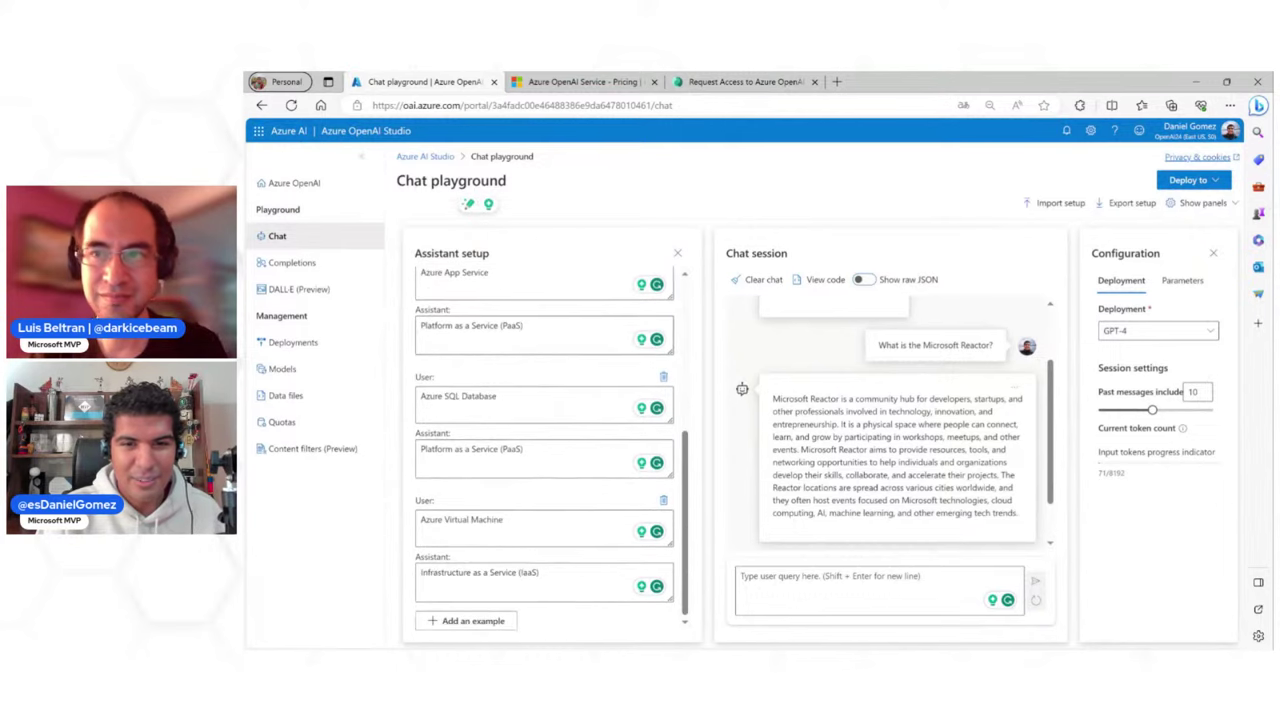
key("ctrl+plus")
key("ctrl+plus")
key("ctrl+plus")
key("ctrl+plus")
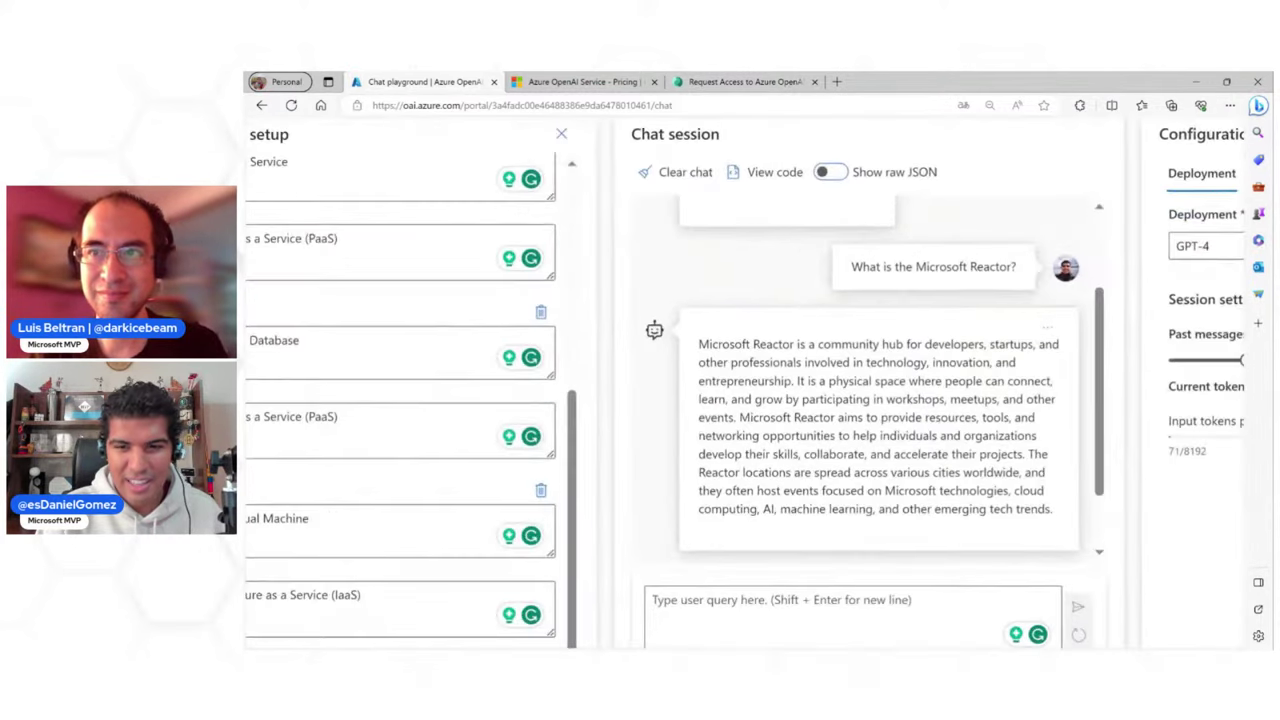
key("ctrl+plus")
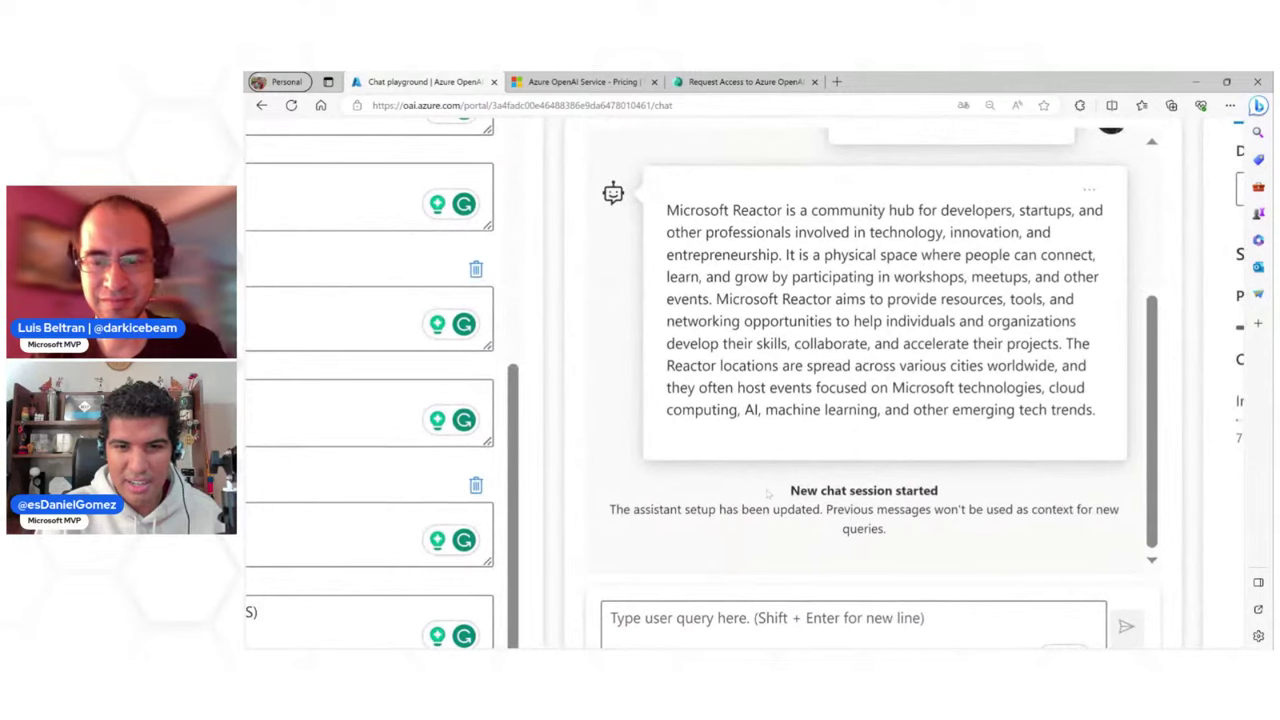
scroll(853, 430, "down", 2)
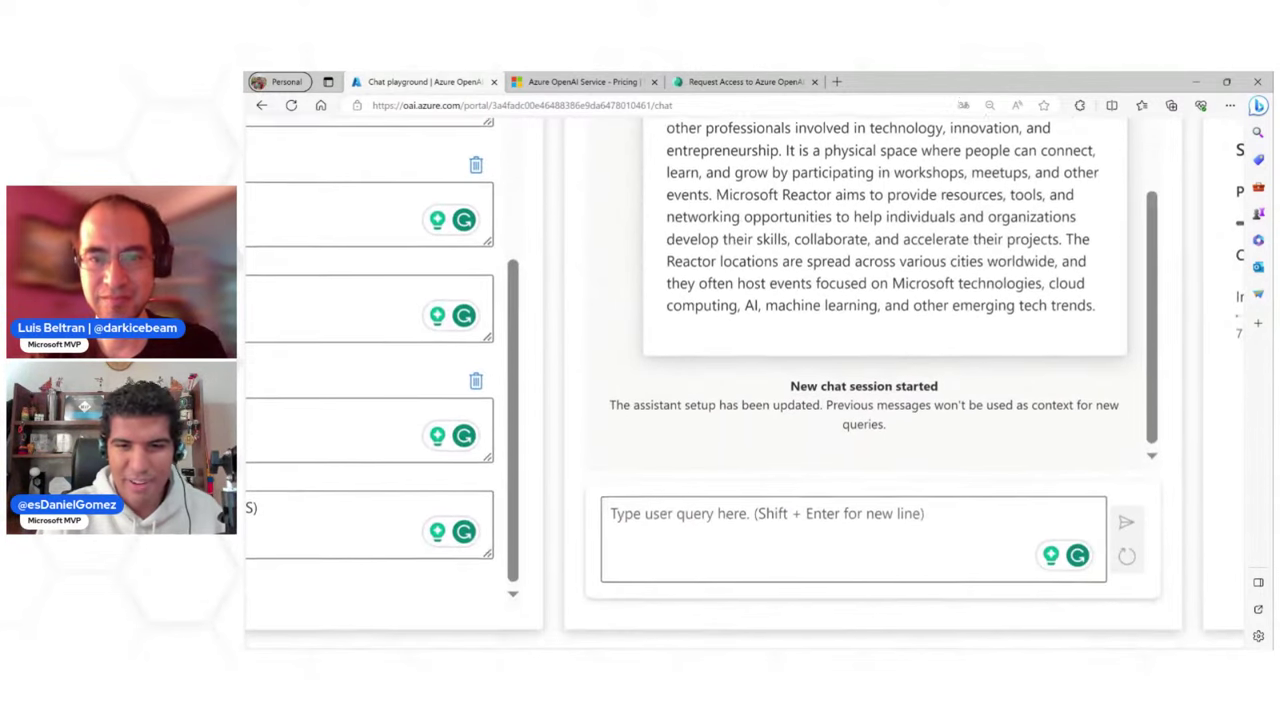
left_click(611, 522)
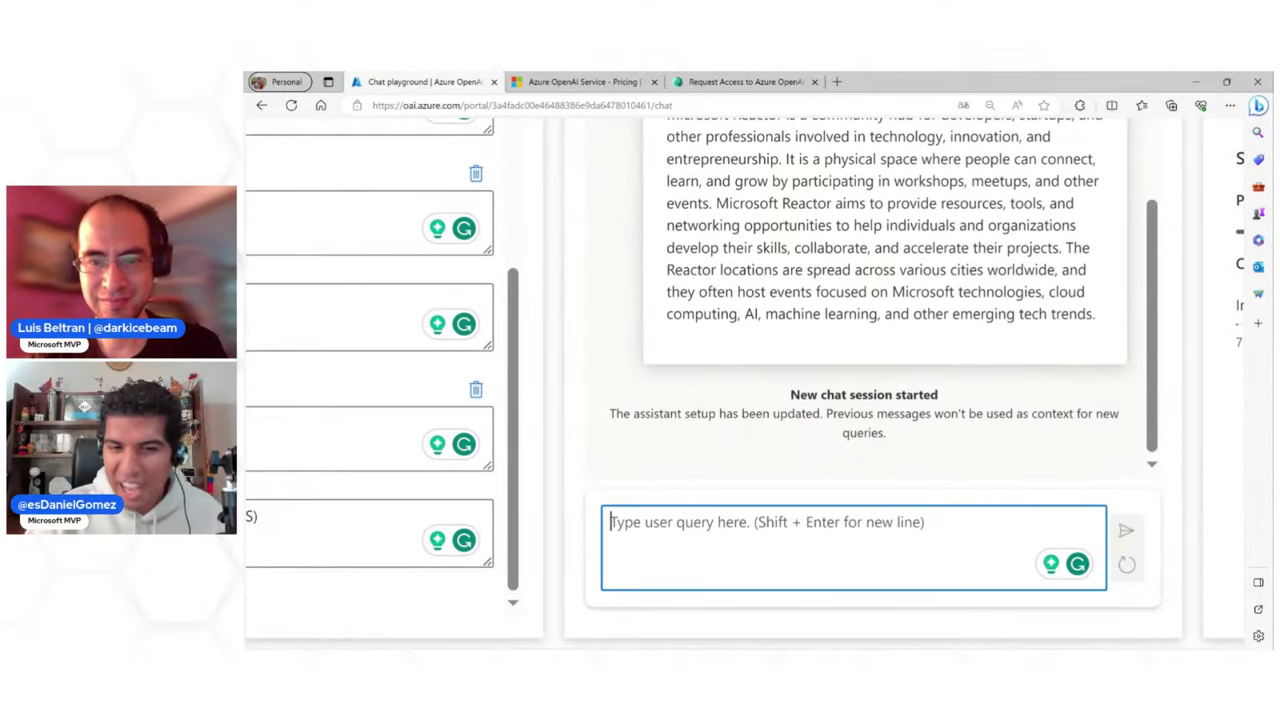
type("Hello!")
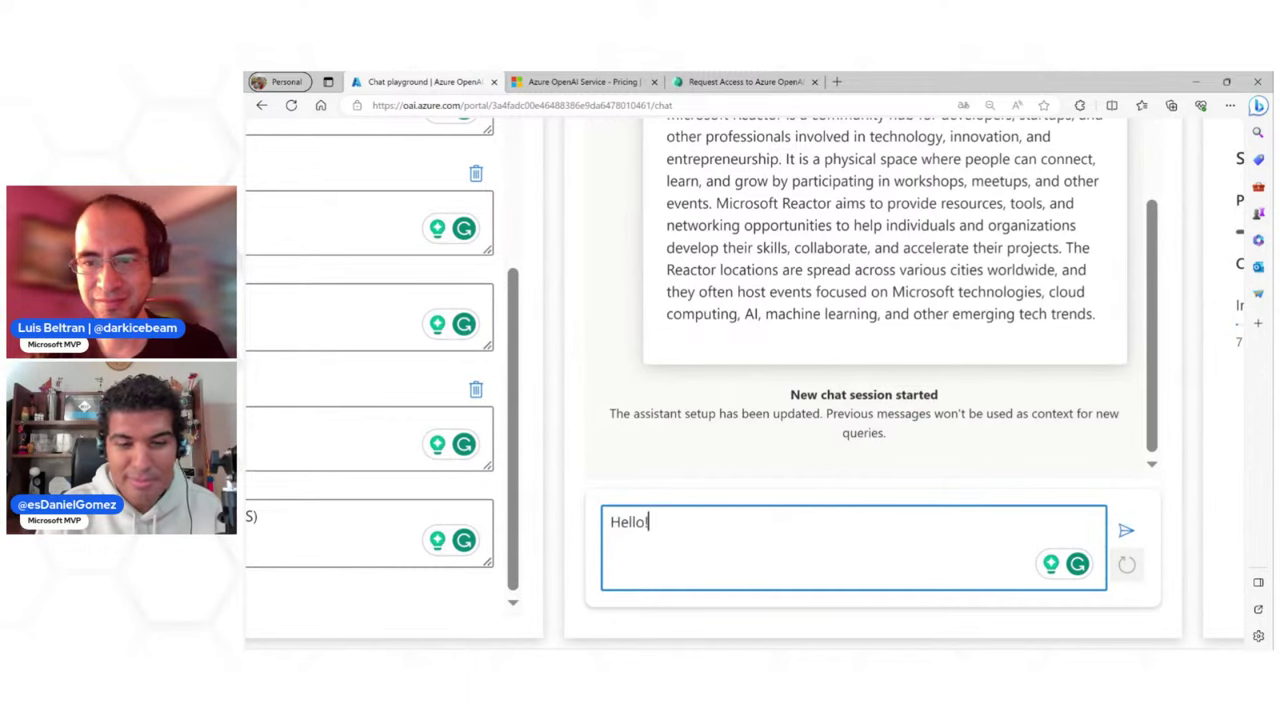
key("Return")
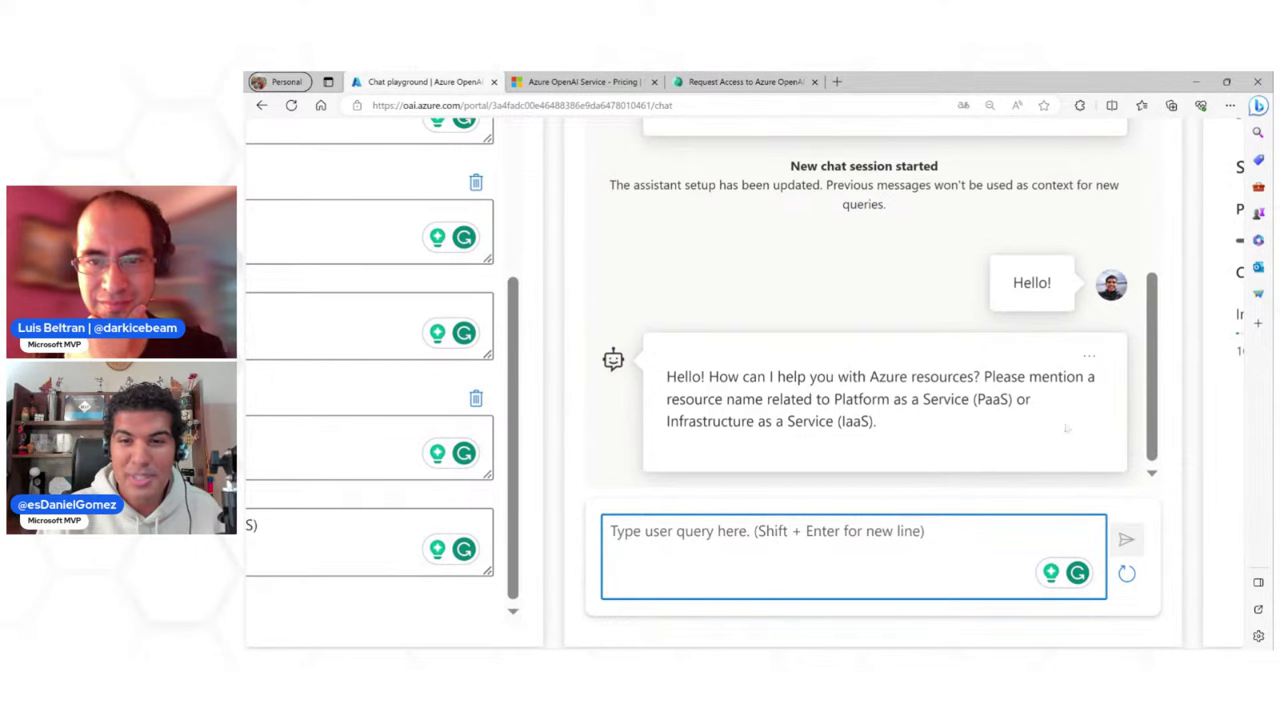
Send "Azure App Service" in the chat session to test how the assistant classifies the resource
scroll(733, 445, "down", 1)
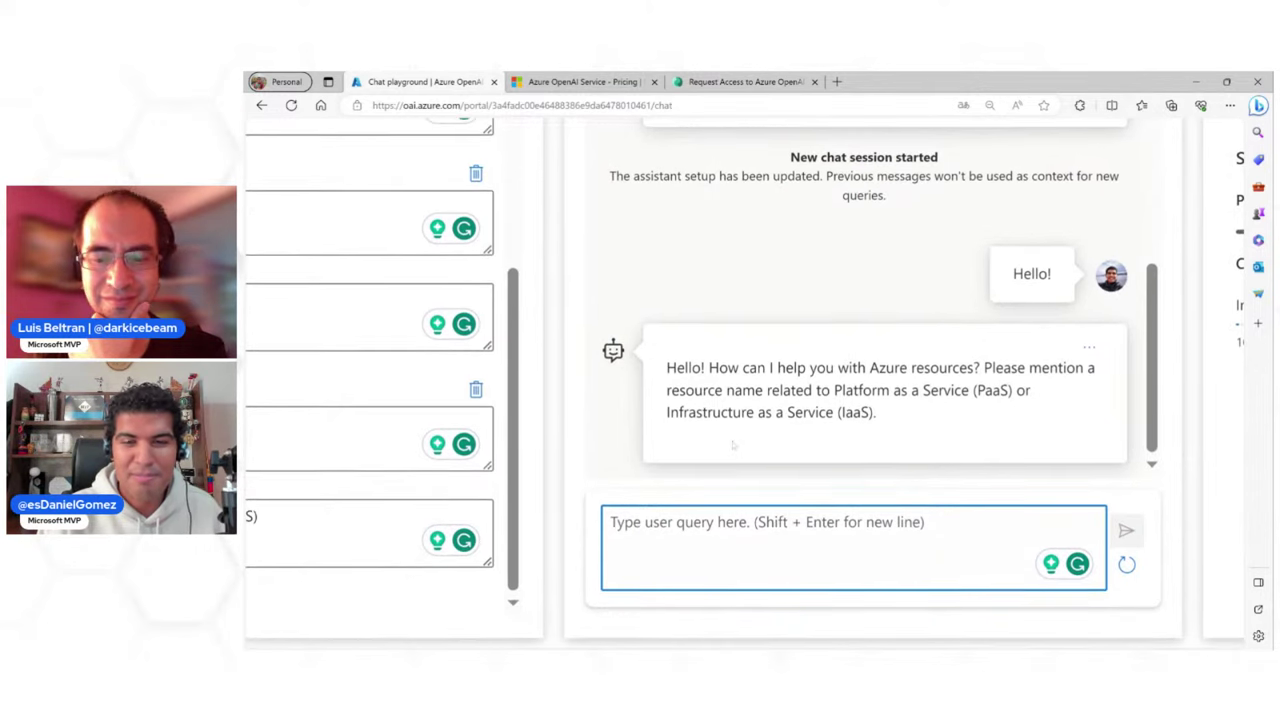
type("Azure ")
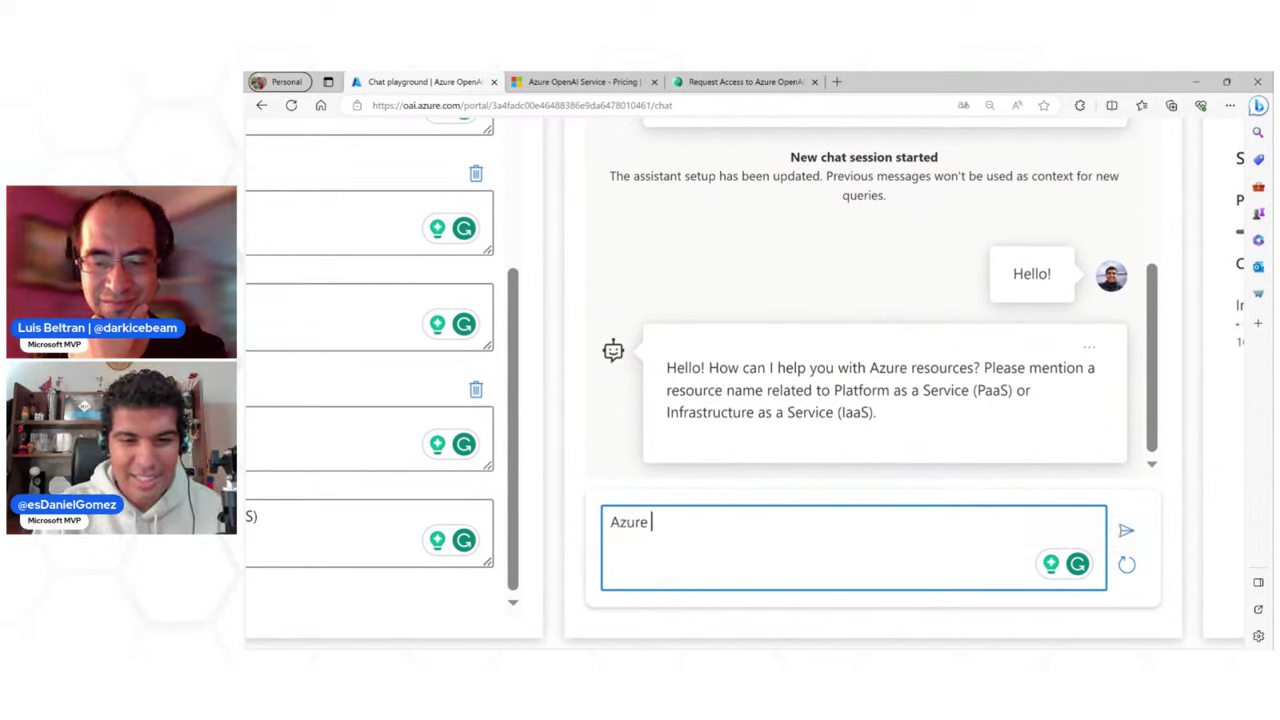
type("App Sercice")
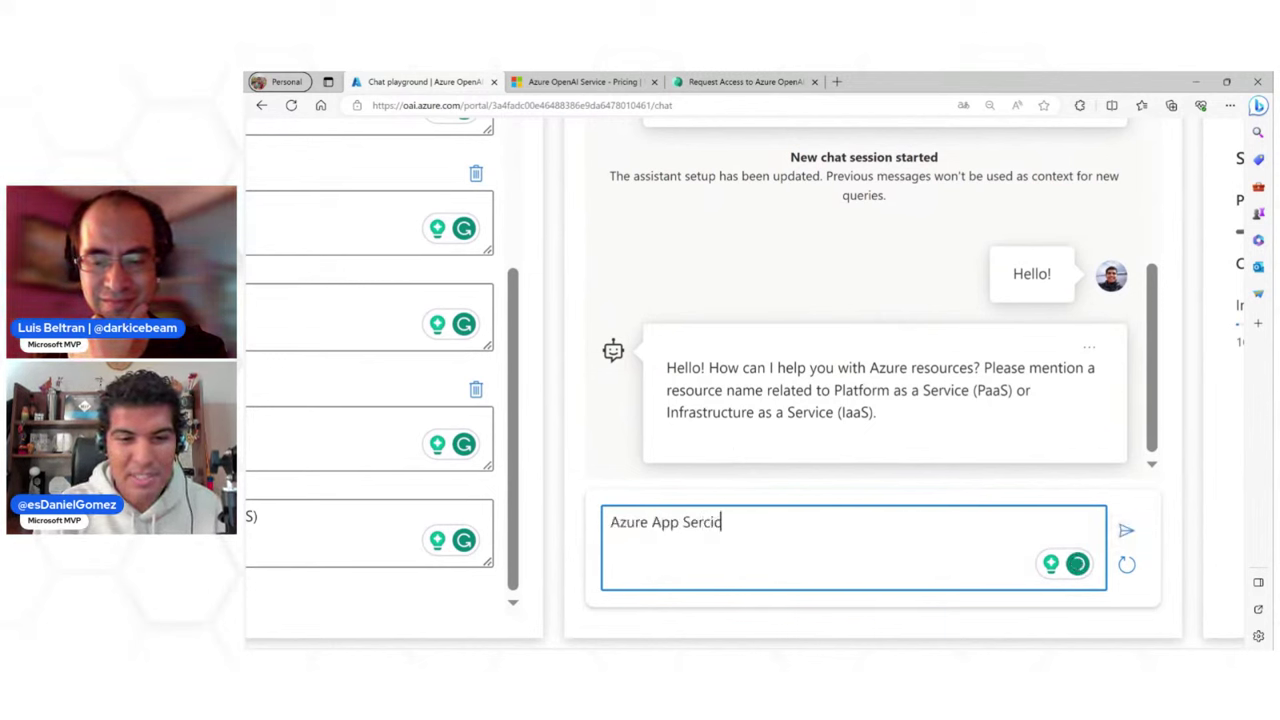
key("BackSpace")
key("BackSpace")
key("BackSpace")
key("BackSpace")
key("BackSpace")
type("rvice")
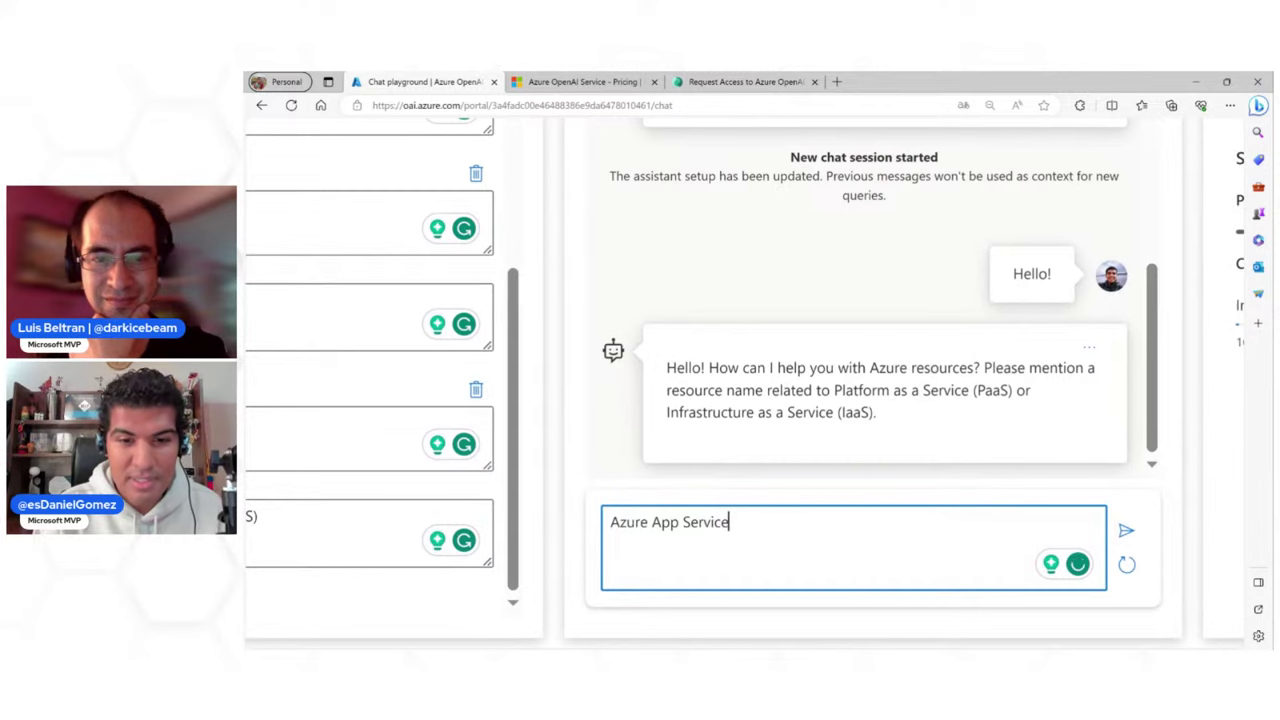
key("Return")
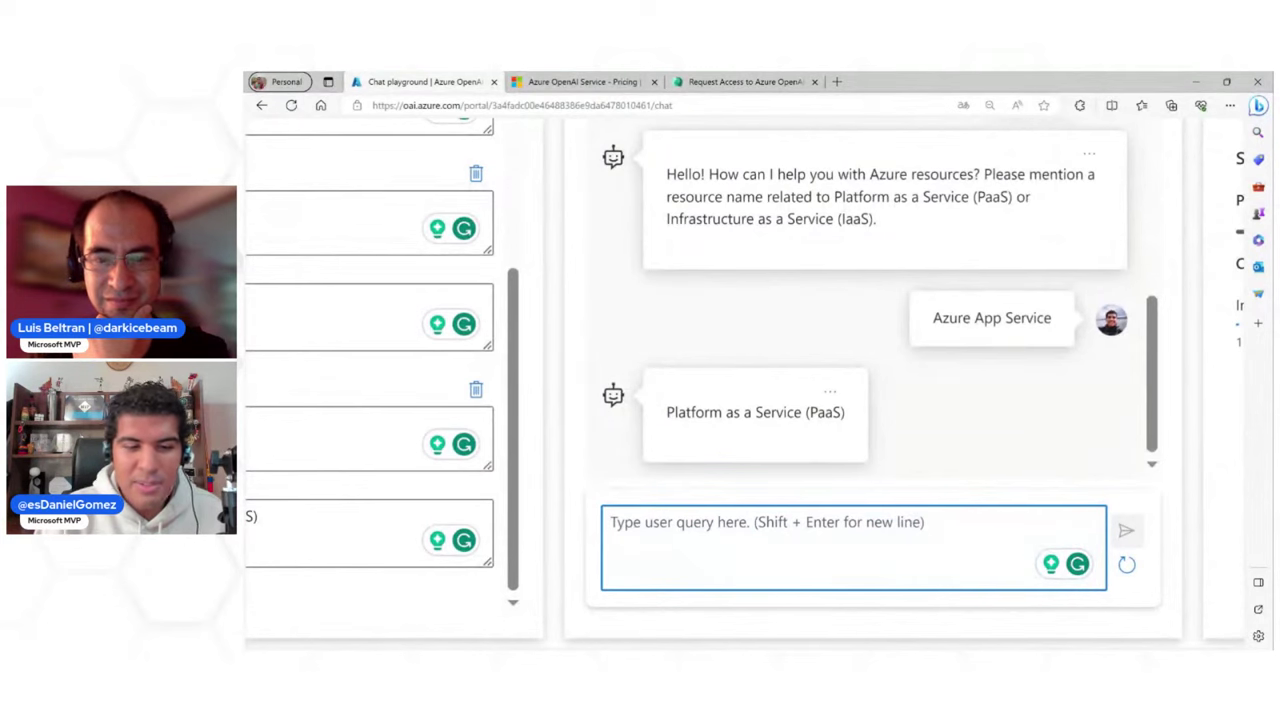
Ask the assistant to classify a database service by sending "Azure Cosmos DB" in the chat
type("Azure Cosmo")
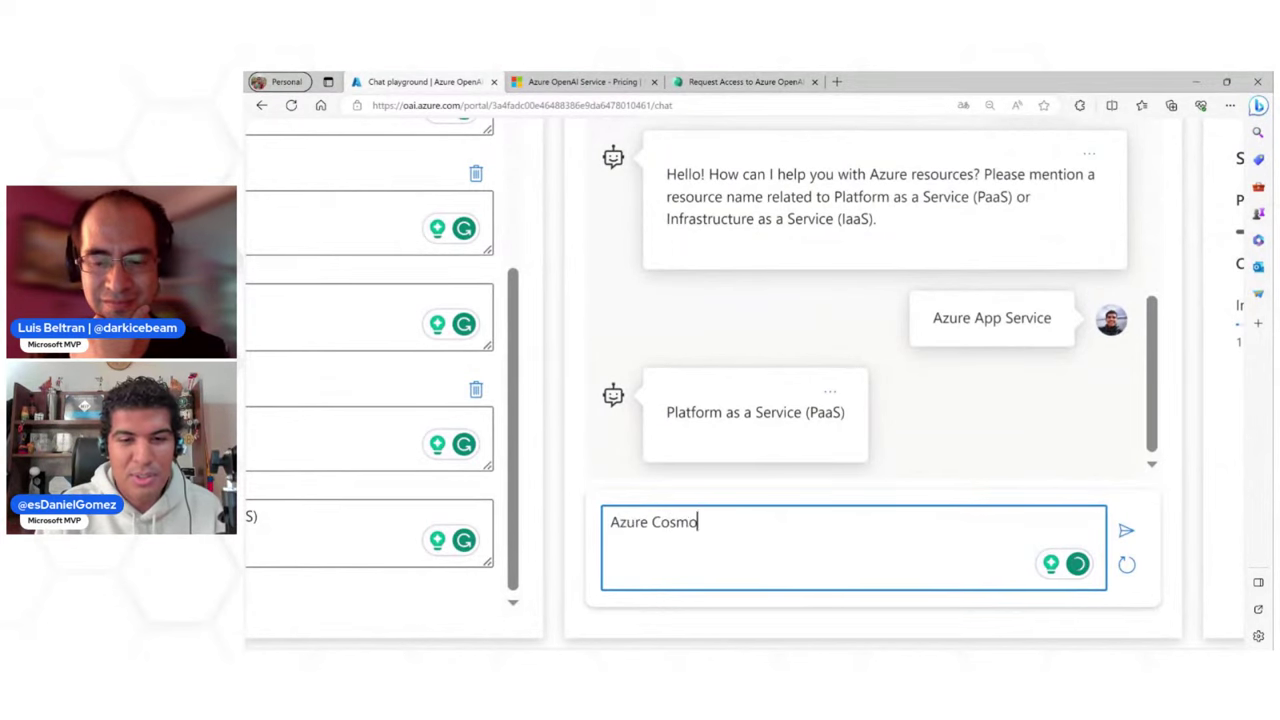
type("s DB")
key("Return")
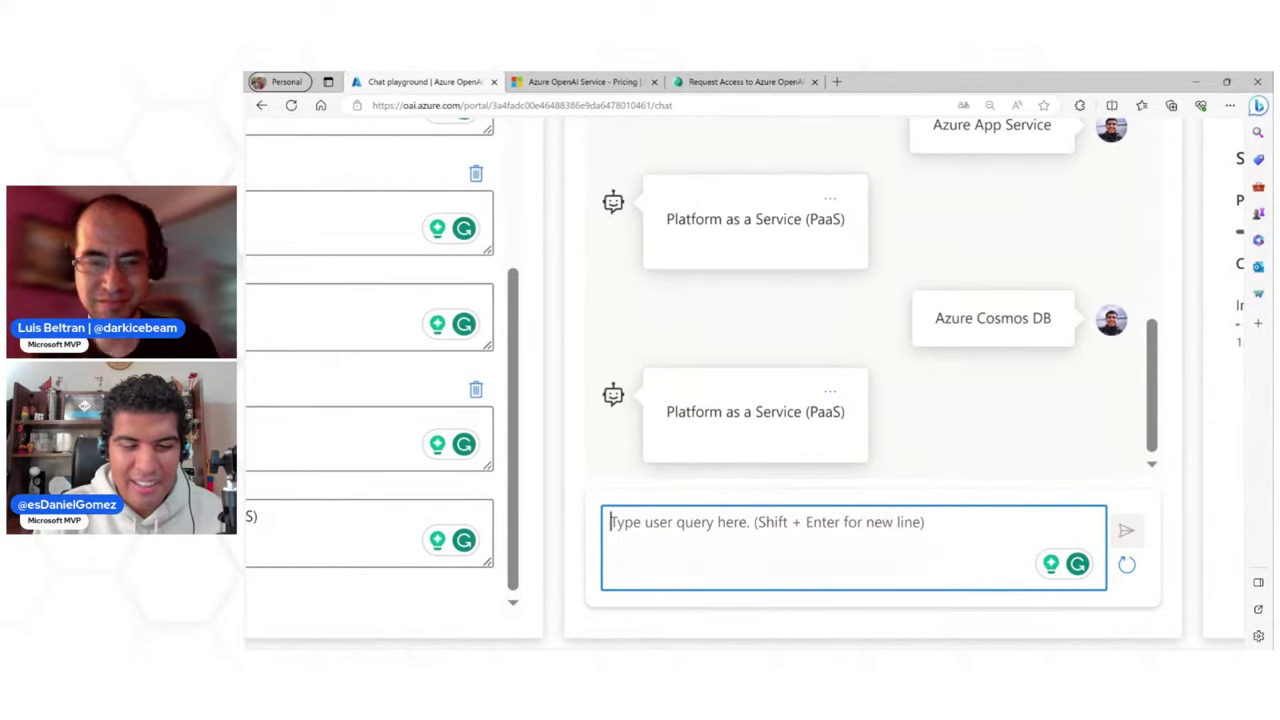
Send "Disks of Azure" as the following resource query in the chat session
type("Disk")
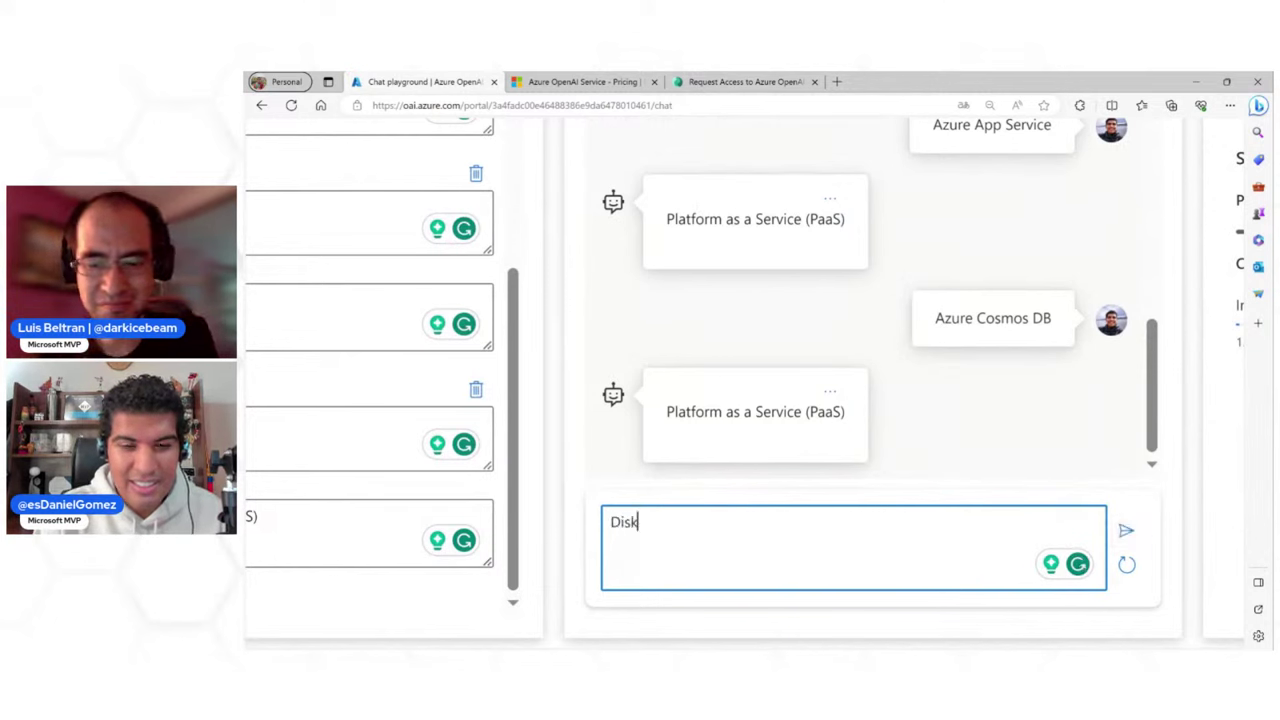
type("s of SAz")
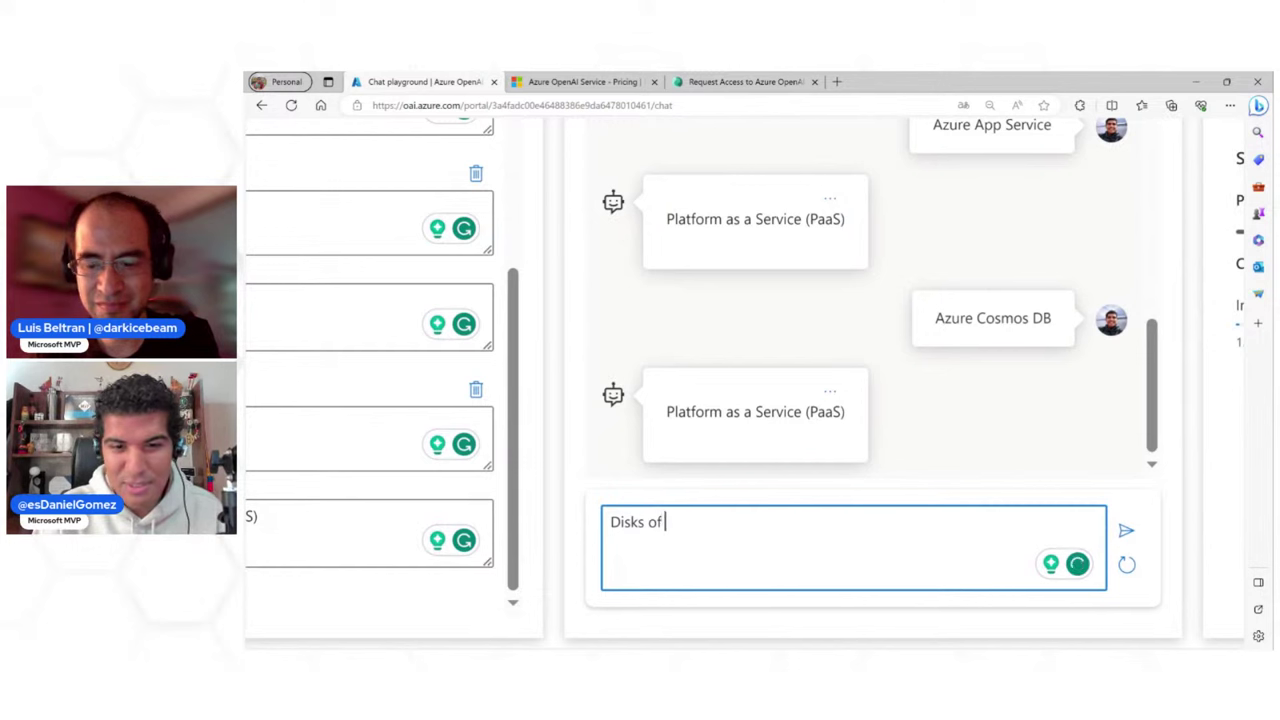
key("BackSpace")
key("BackSpace")
key("BackSpace")
type("Azure")
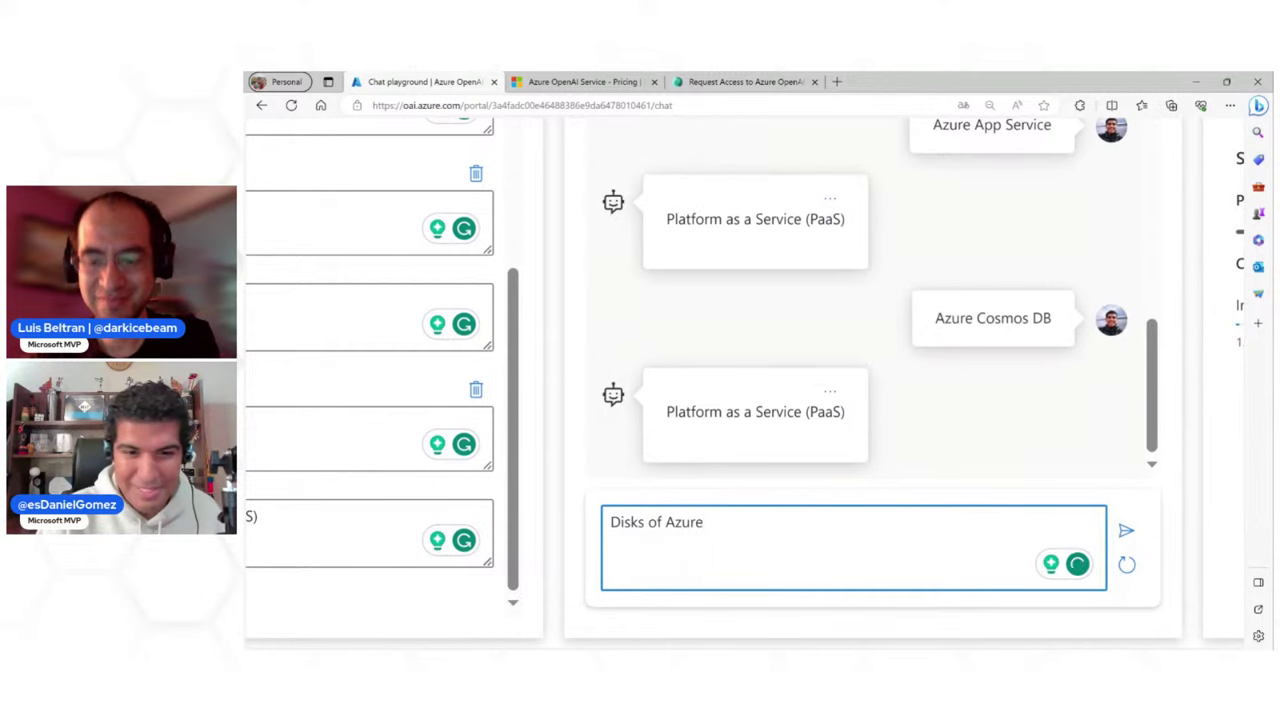
key("Return")
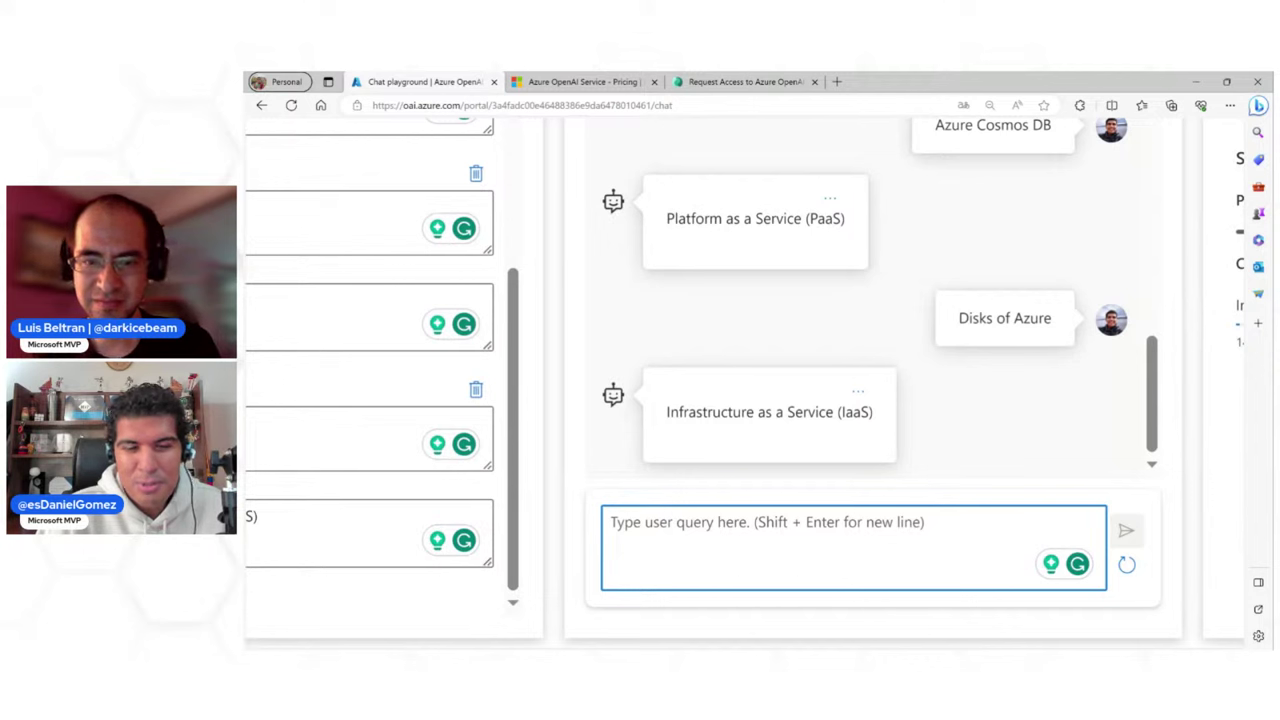
Send "Azure Active Directory" in the chat session to test a resource outside the PaaS and IaaS examples
type("A")
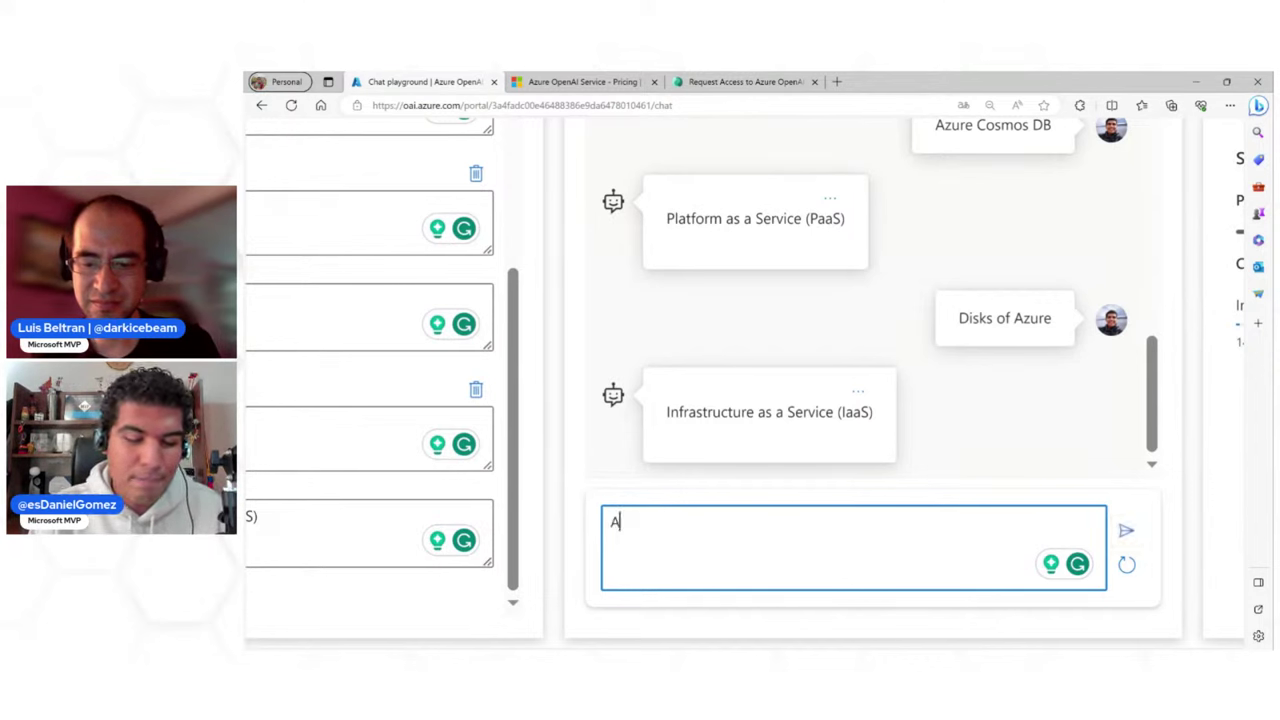
type("zure Active")
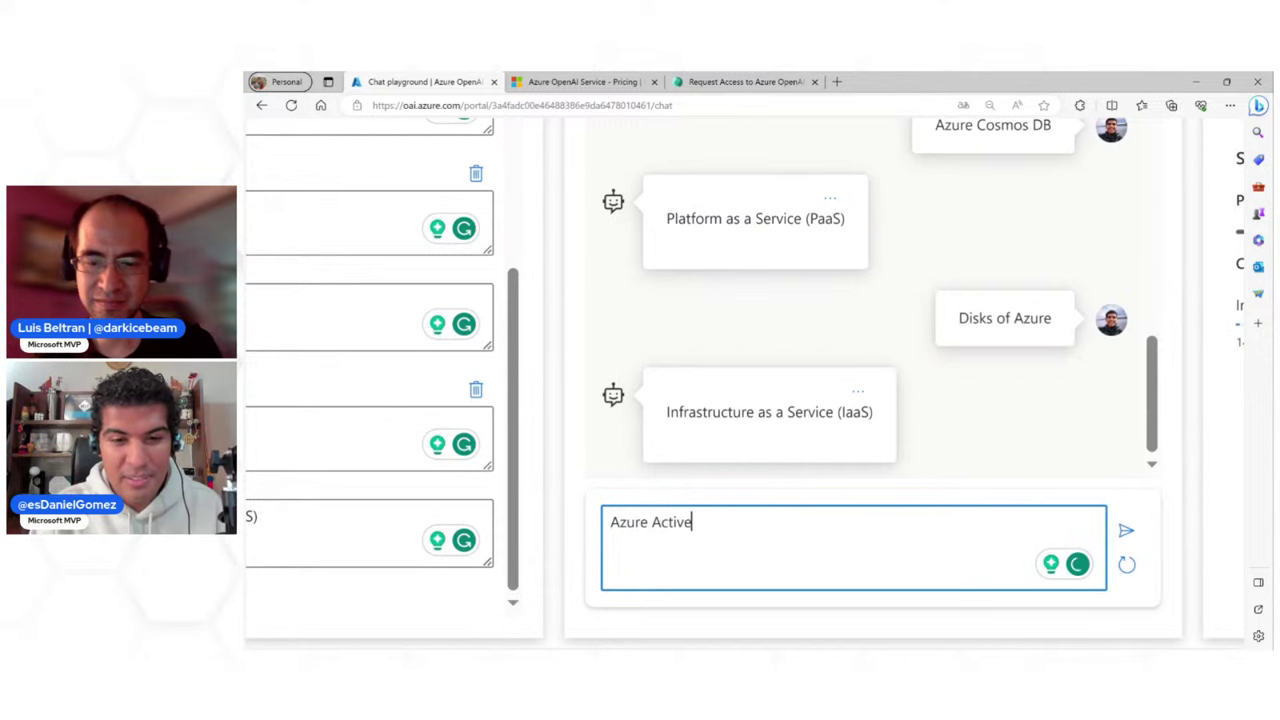
type(" Directory")
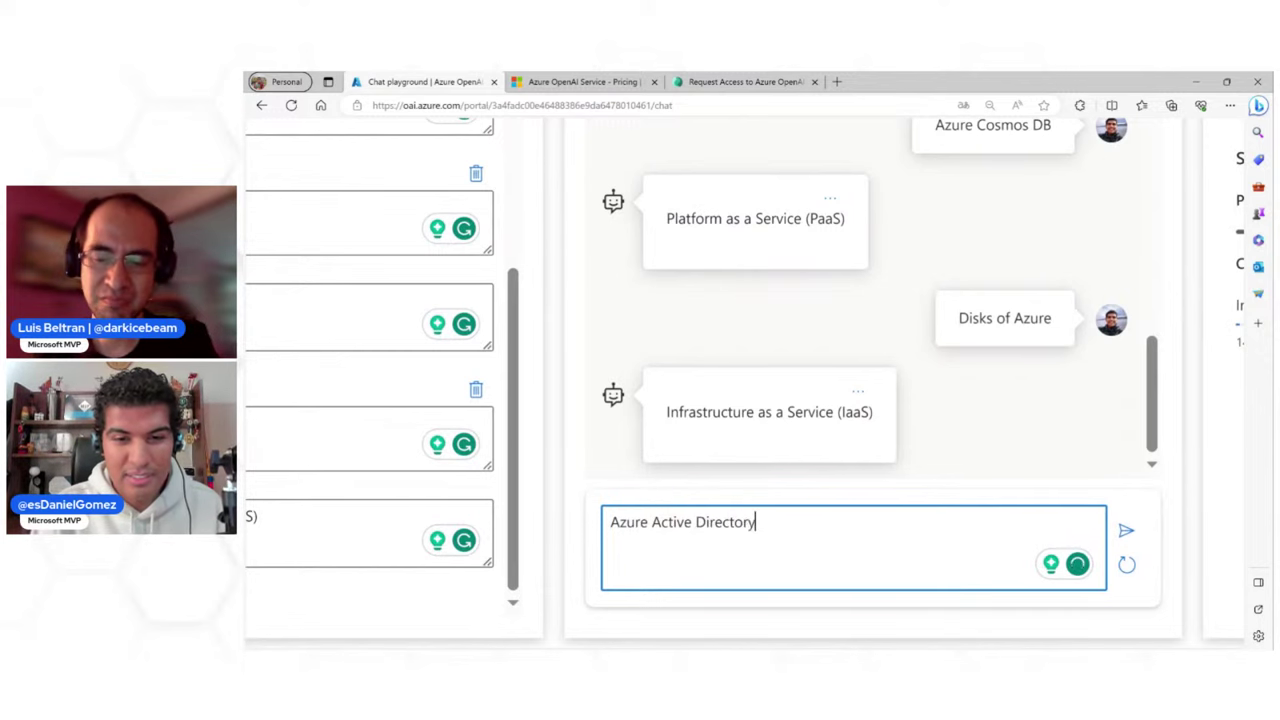
key("Return")
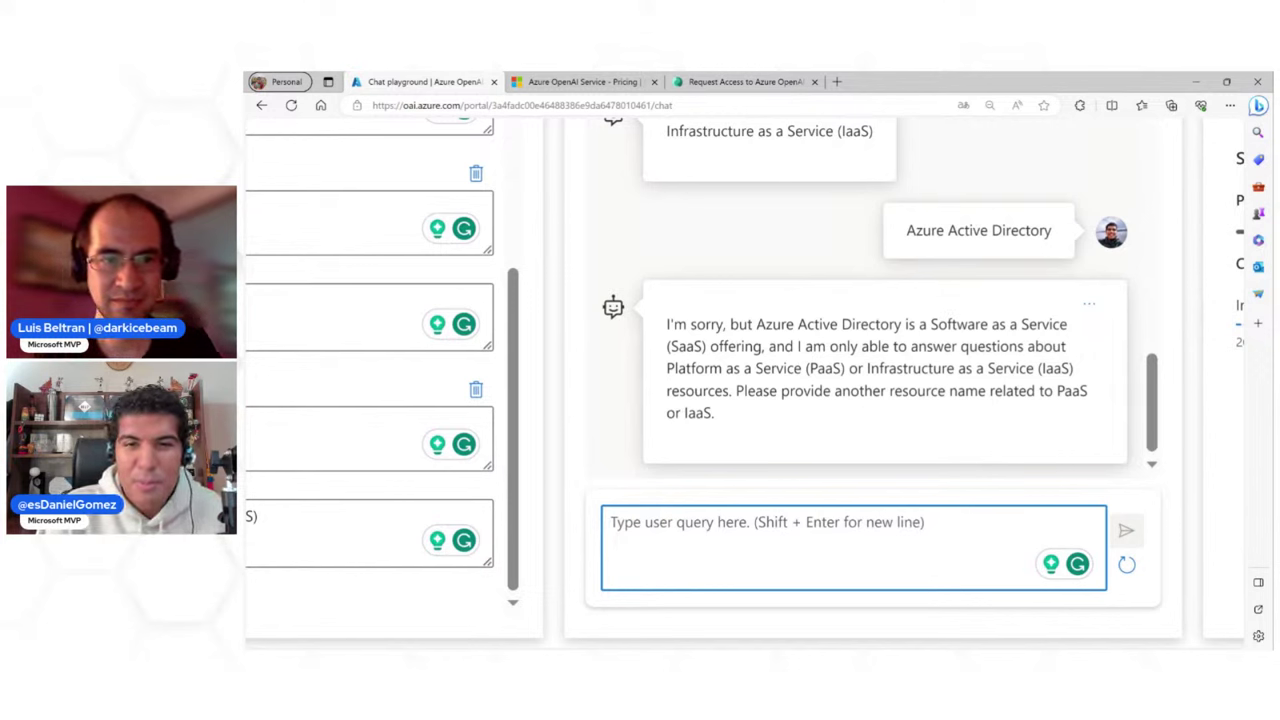
key("ctrl+minus")
key("ctrl+minus")
key("ctrl+minus")
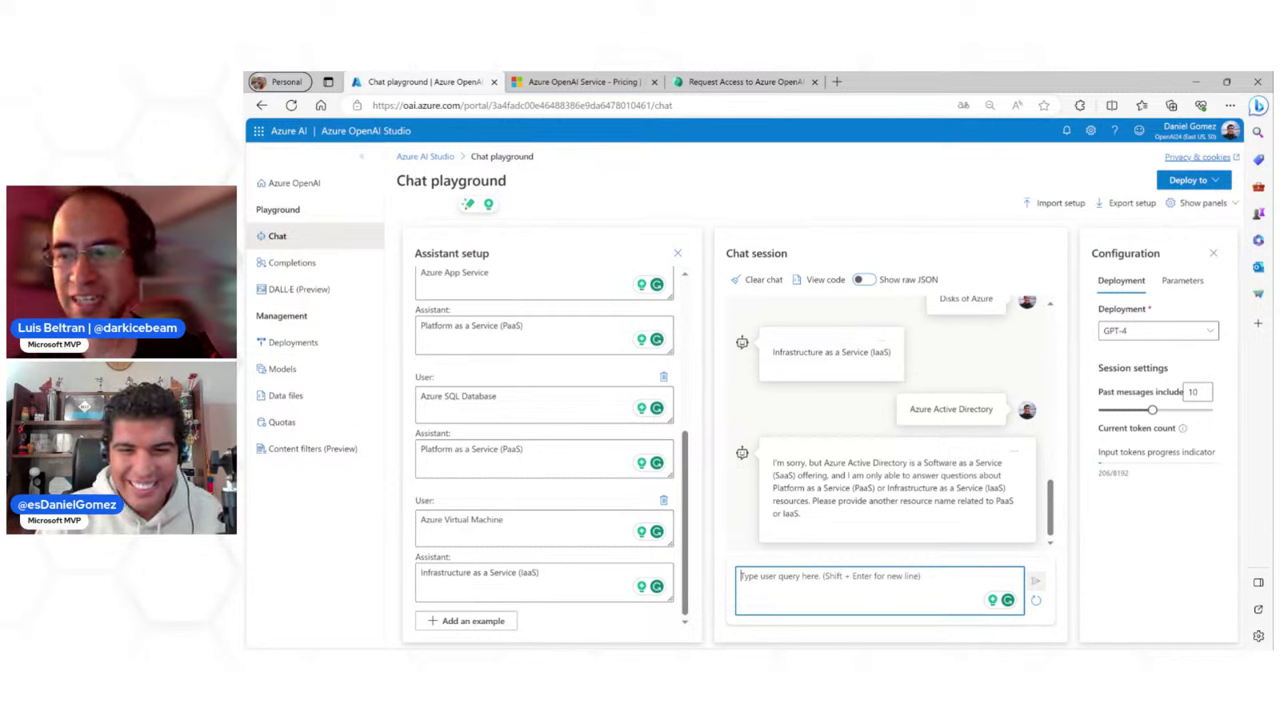
Ask the assistant to switch languages by sending "change the conversation to spanish" in the chat
key("alt+Tab")
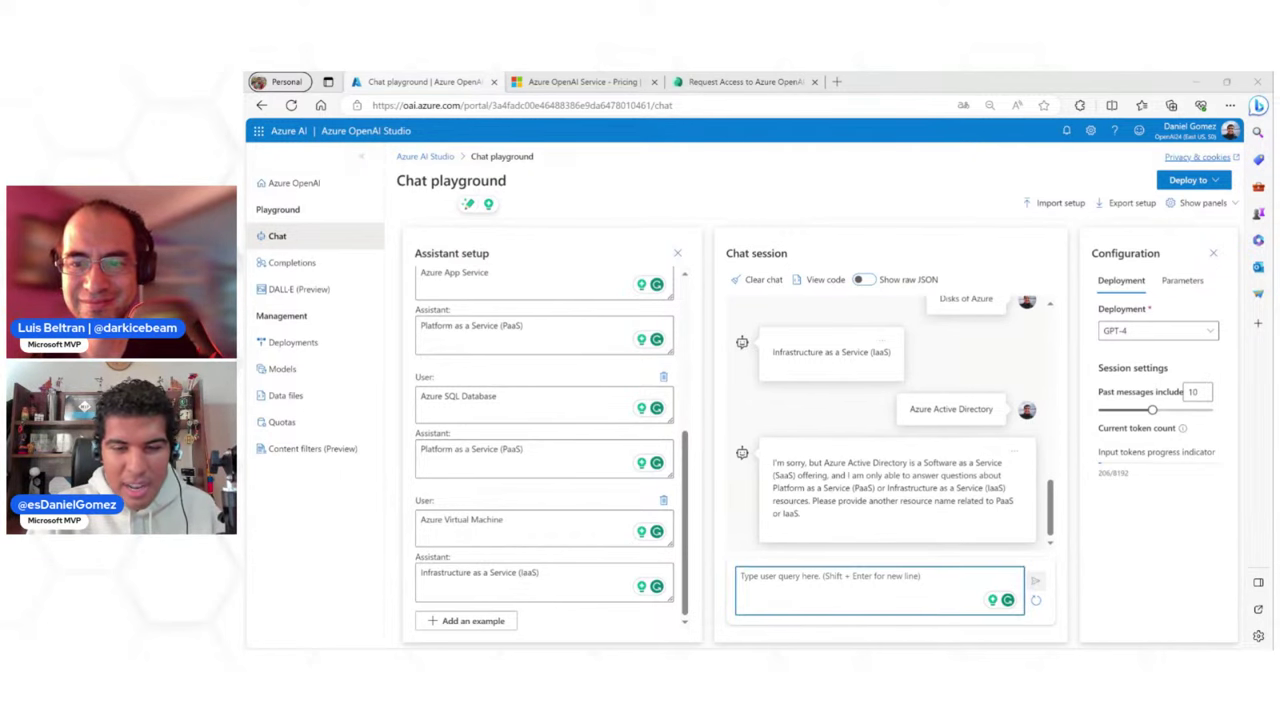
scroll(966, 462, "up", 3)
scroll(957, 543, "down", 3)
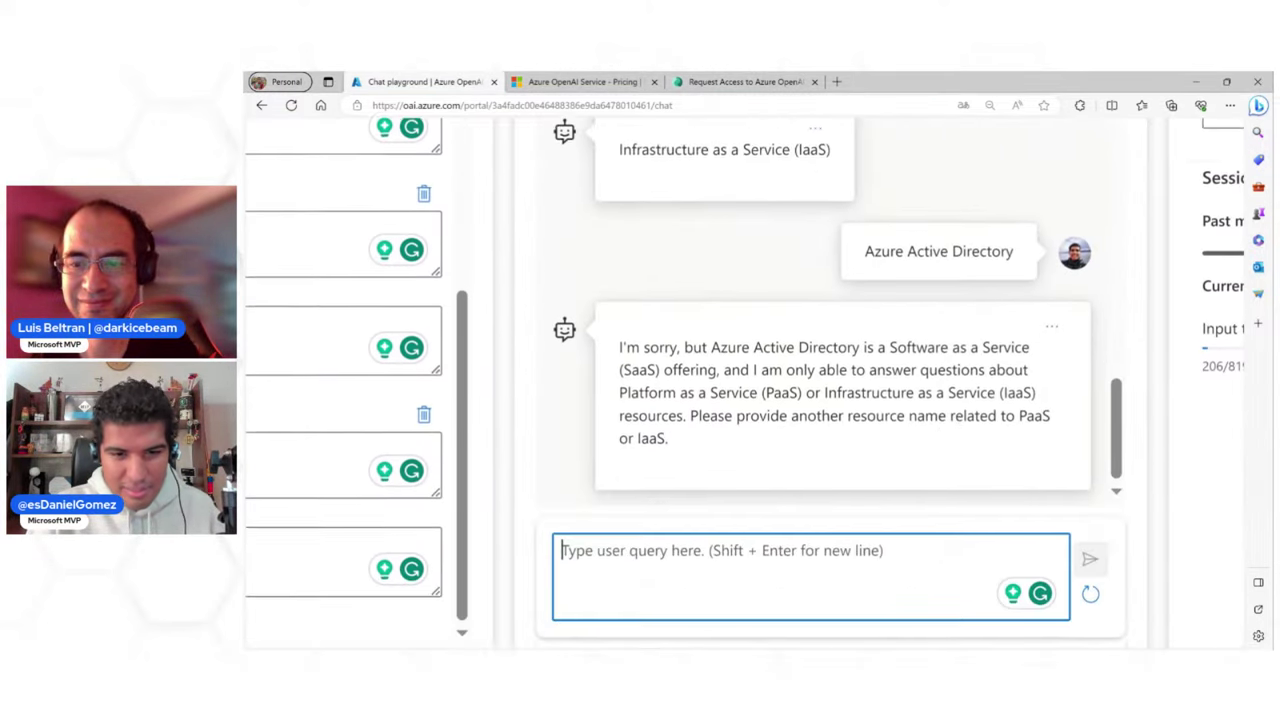
type("change ")
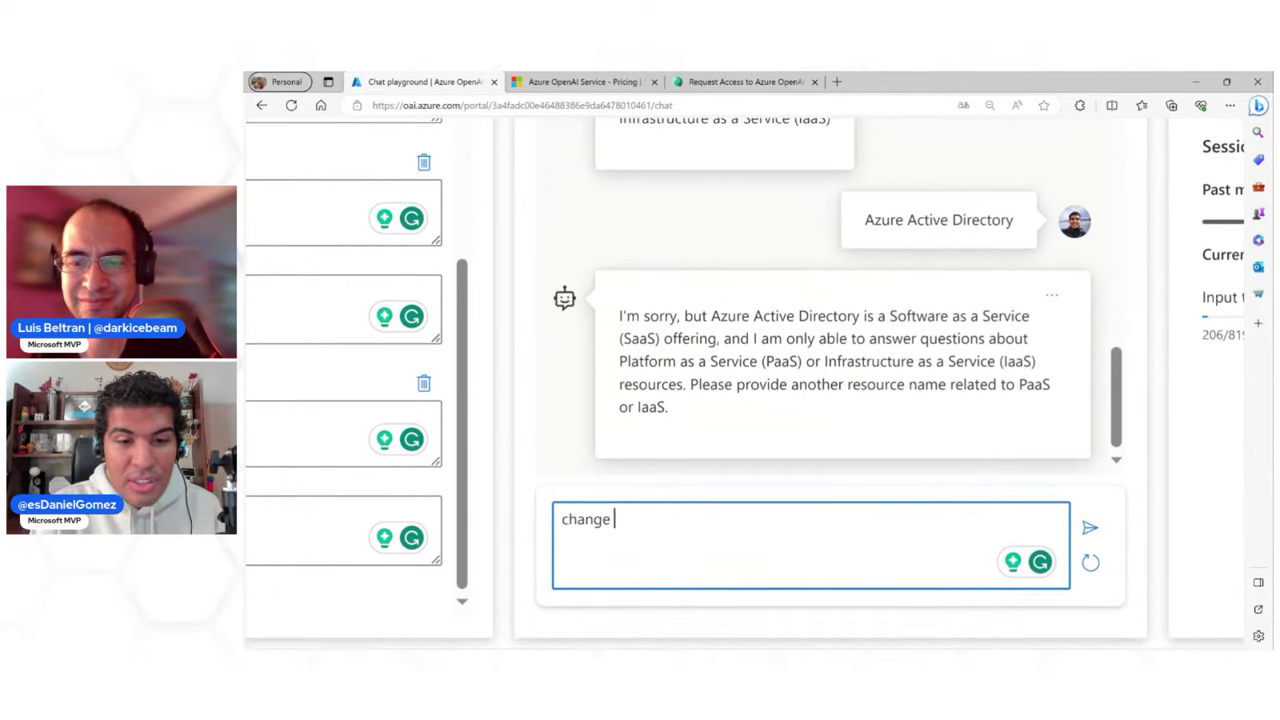
type("the conversat")
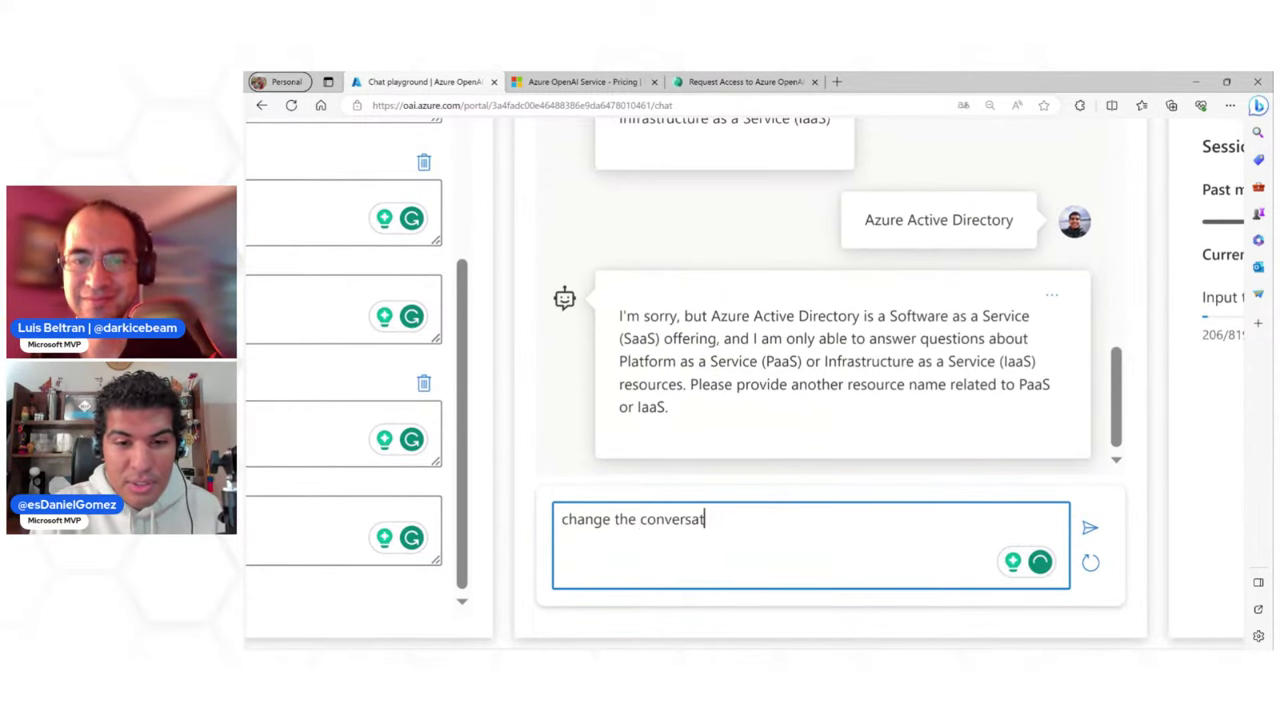
type("ion to spani")
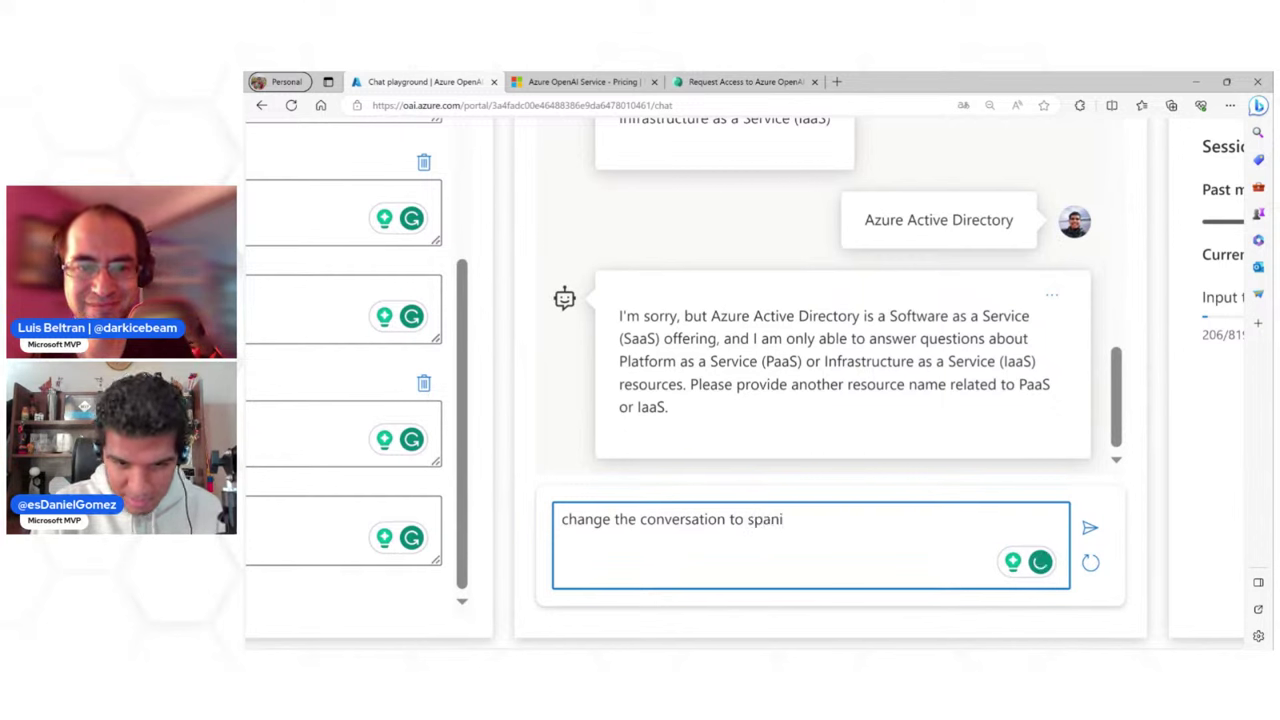
key("BackSpace")
type("ish")
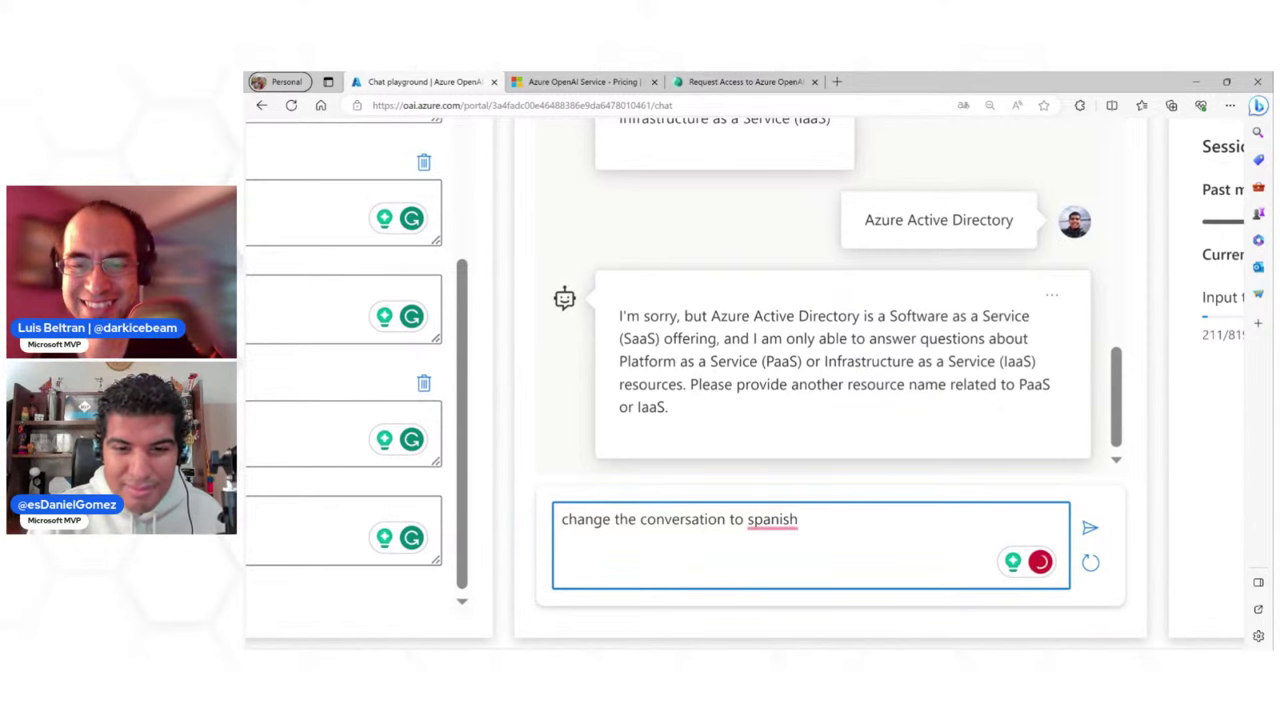
key("Return")
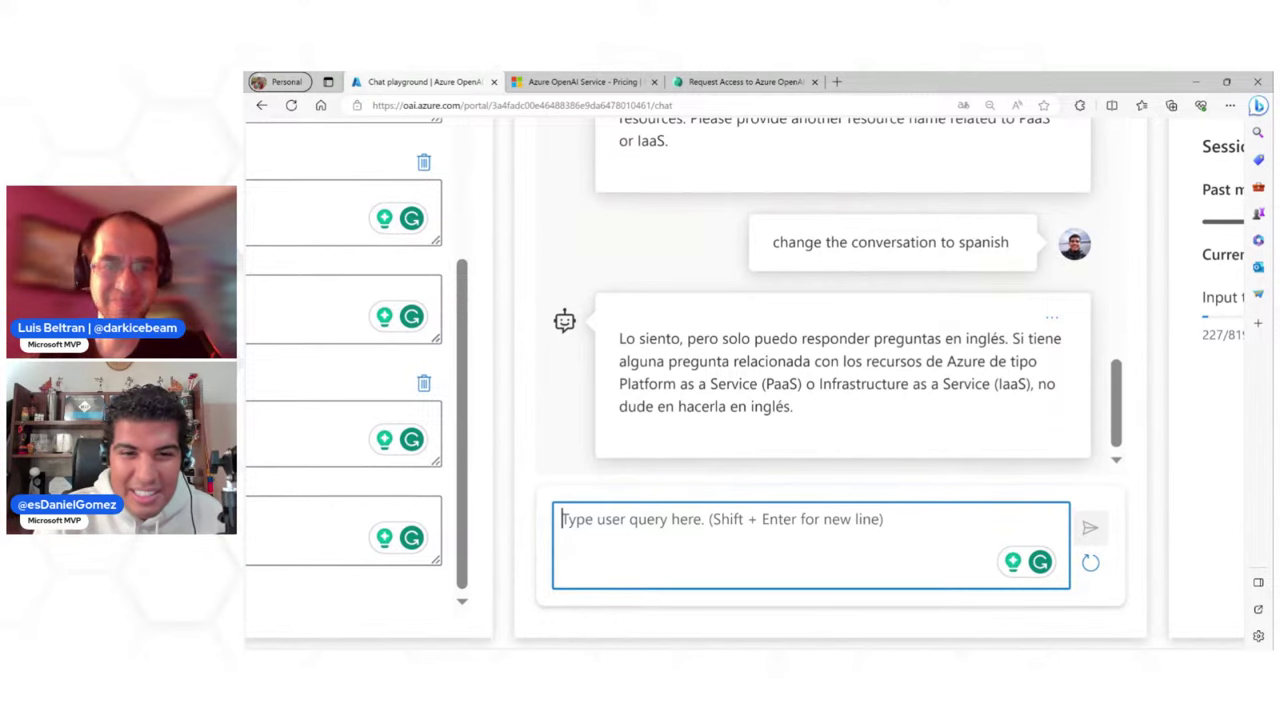
Open the chat session's sample code and examine the Python version for integrating the current prompt and settings
scroll(731, 244, "down", 3)
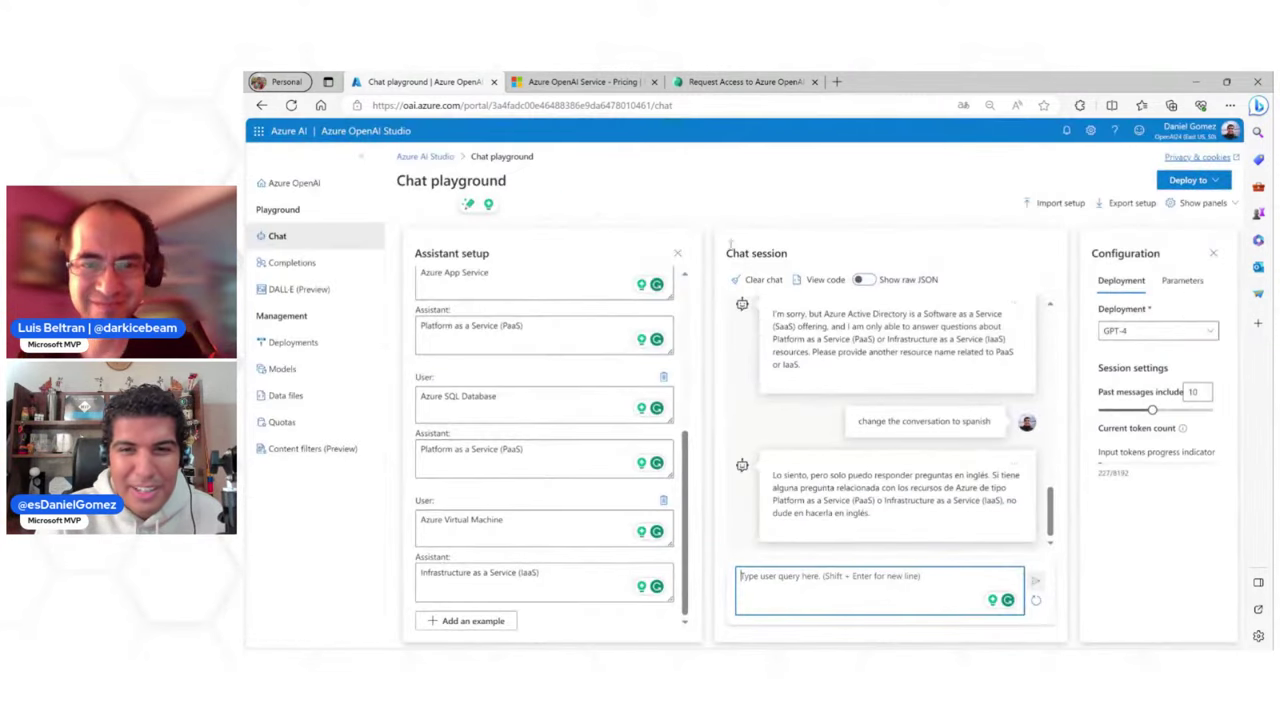
scroll(895, 430, "up", 1)
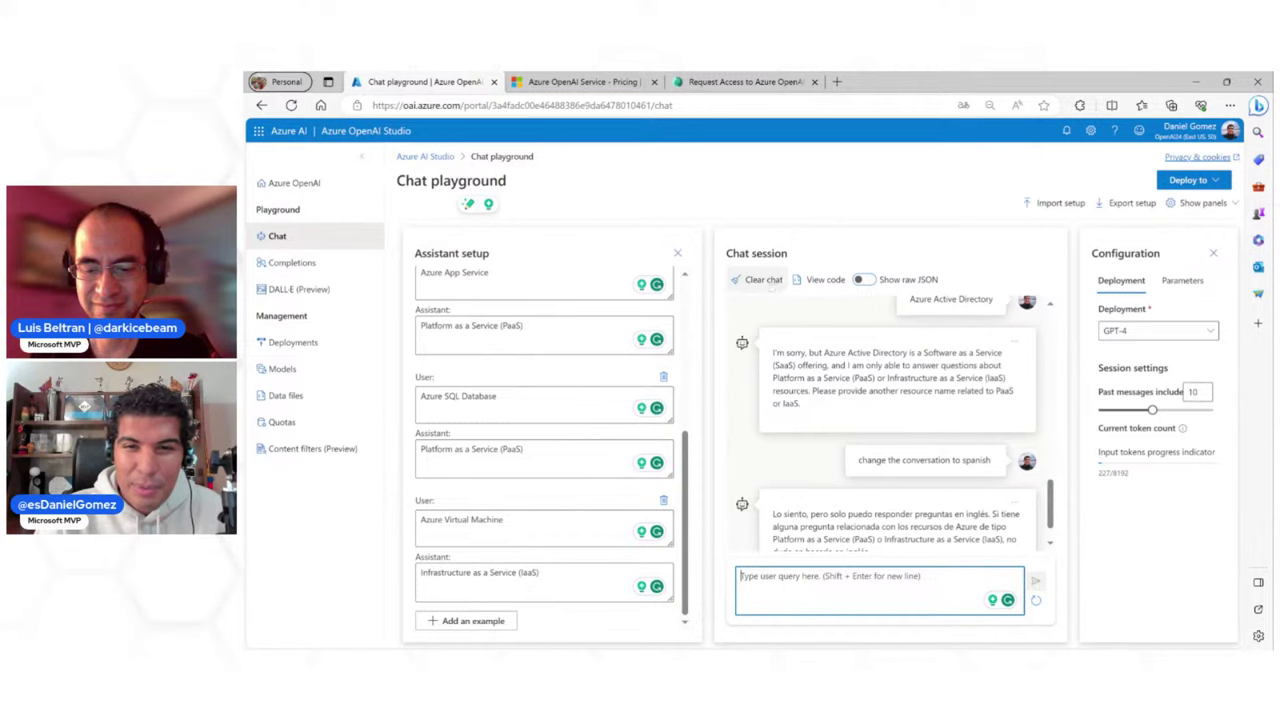
scroll(838, 273, "up", 5)
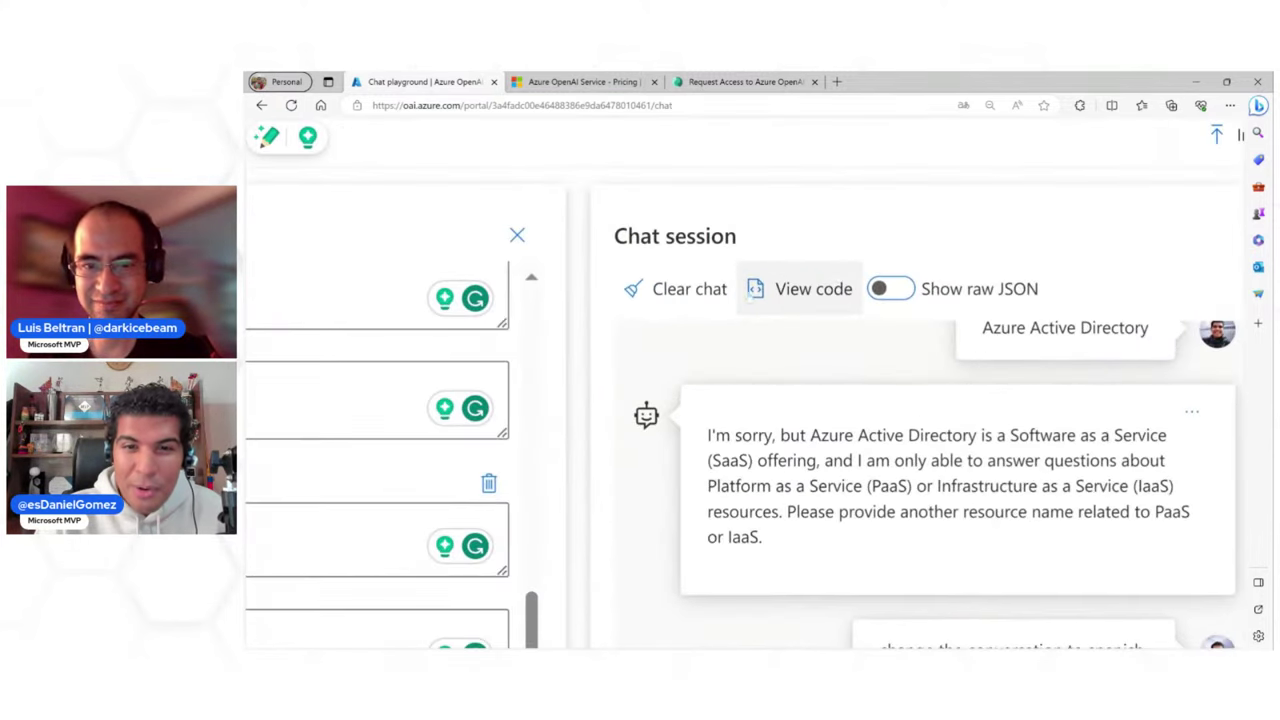
left_click(796, 288)
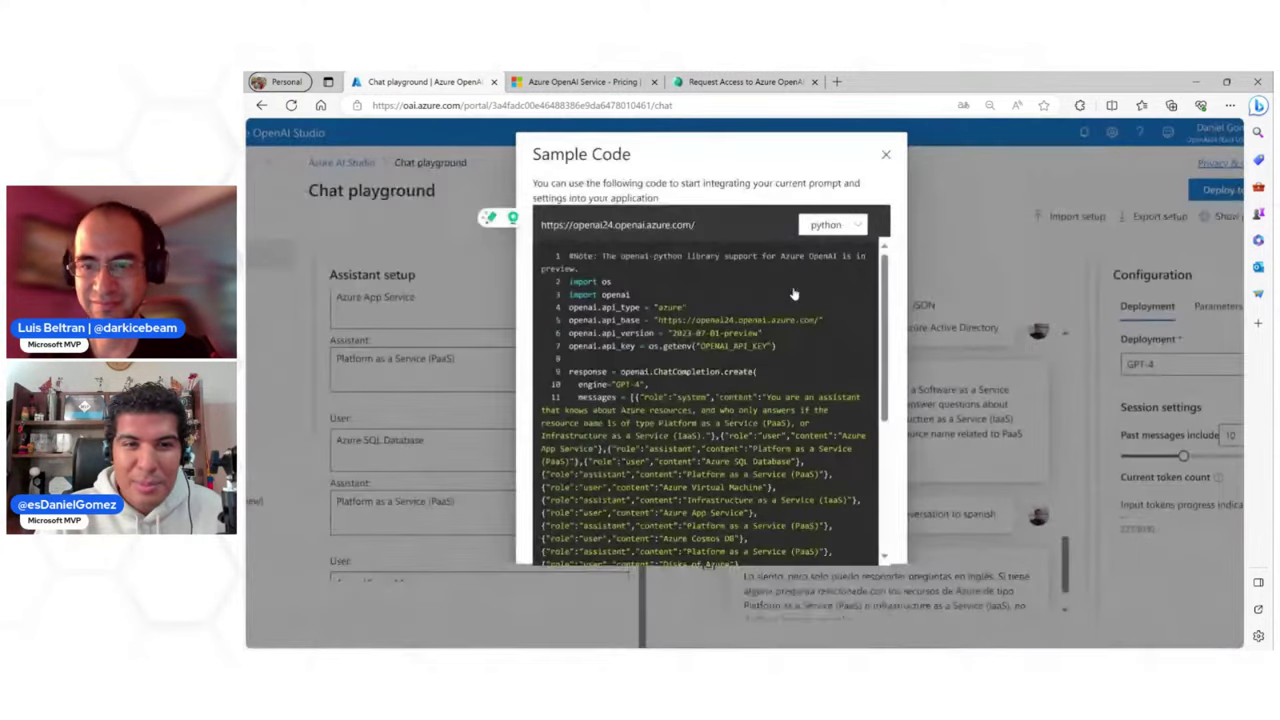
scroll(700, 295, "up", 3)
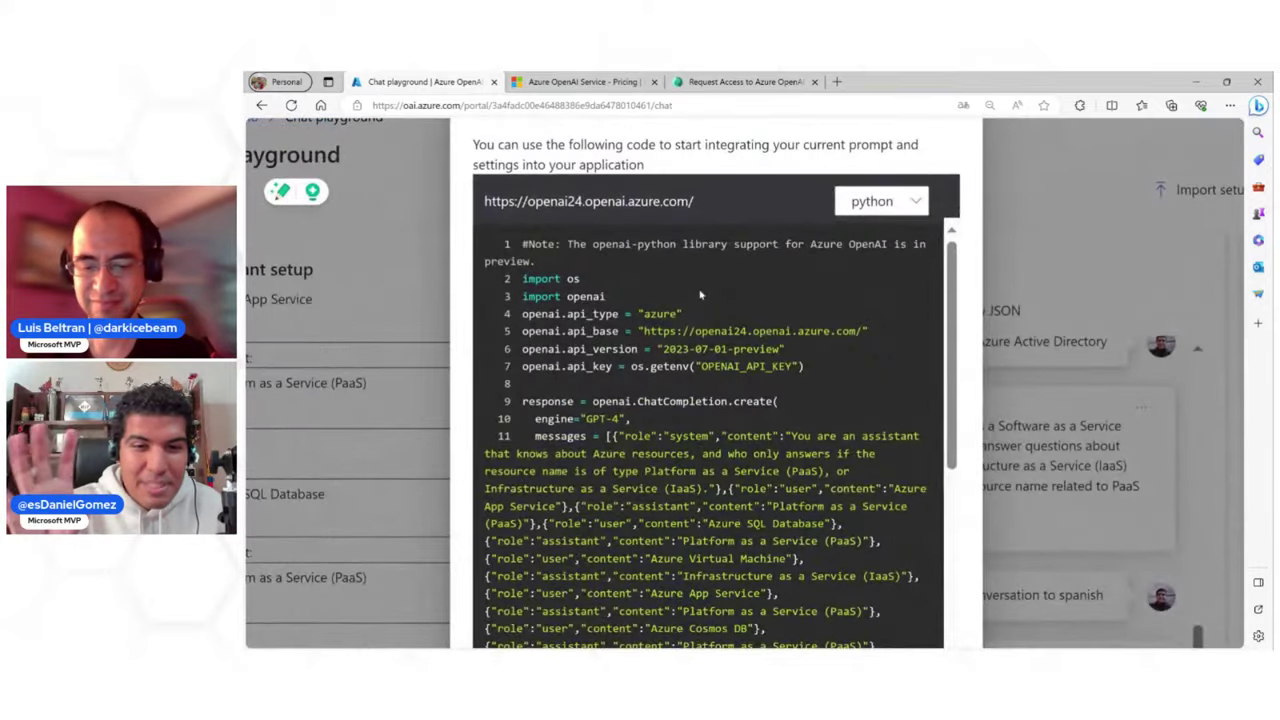
Switch the sample code to C# and examine its client setup, chat messages and completion parameters
left_click(853, 200)
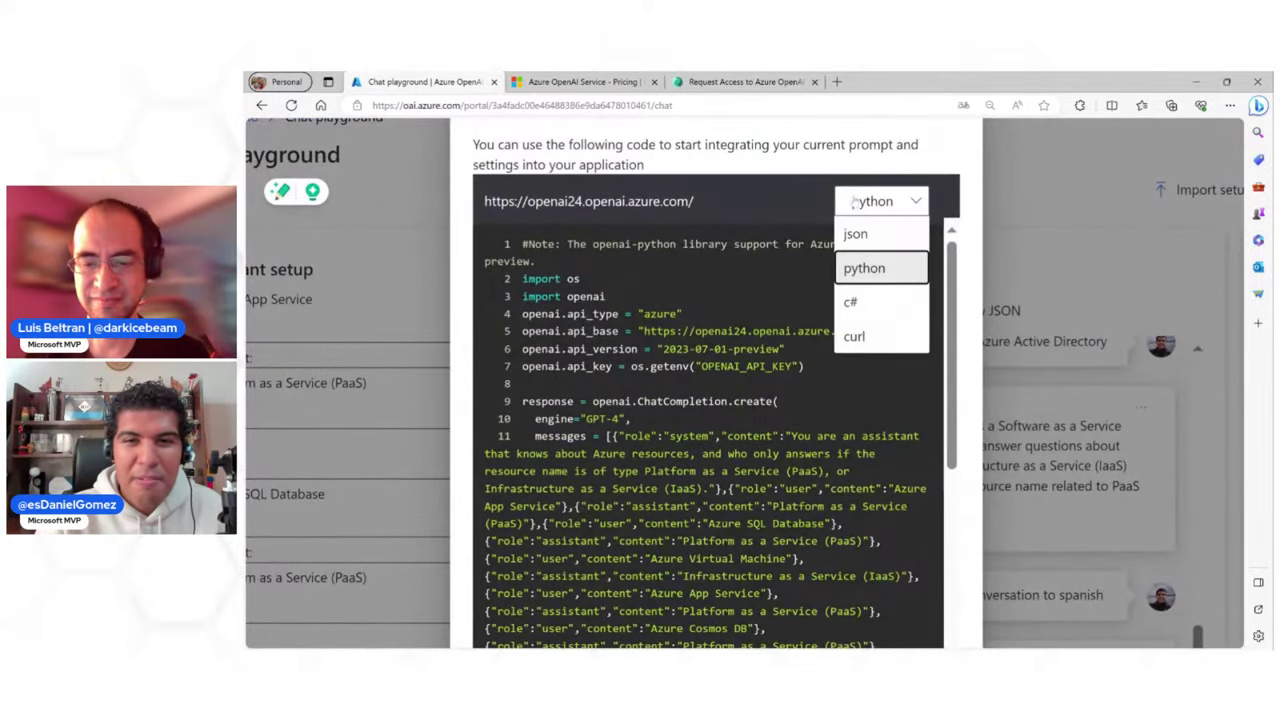
left_click(851, 306)
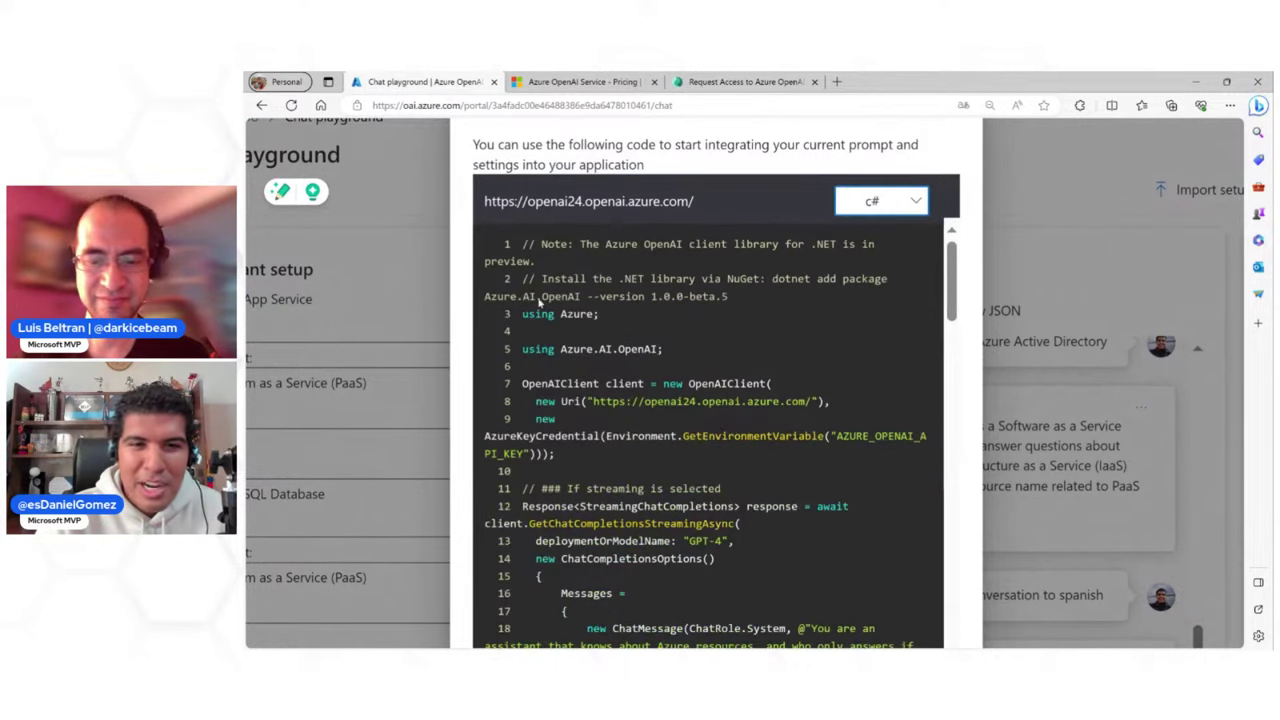
scroll(539, 302, "down", 1)
scroll(591, 352, "up", 2)
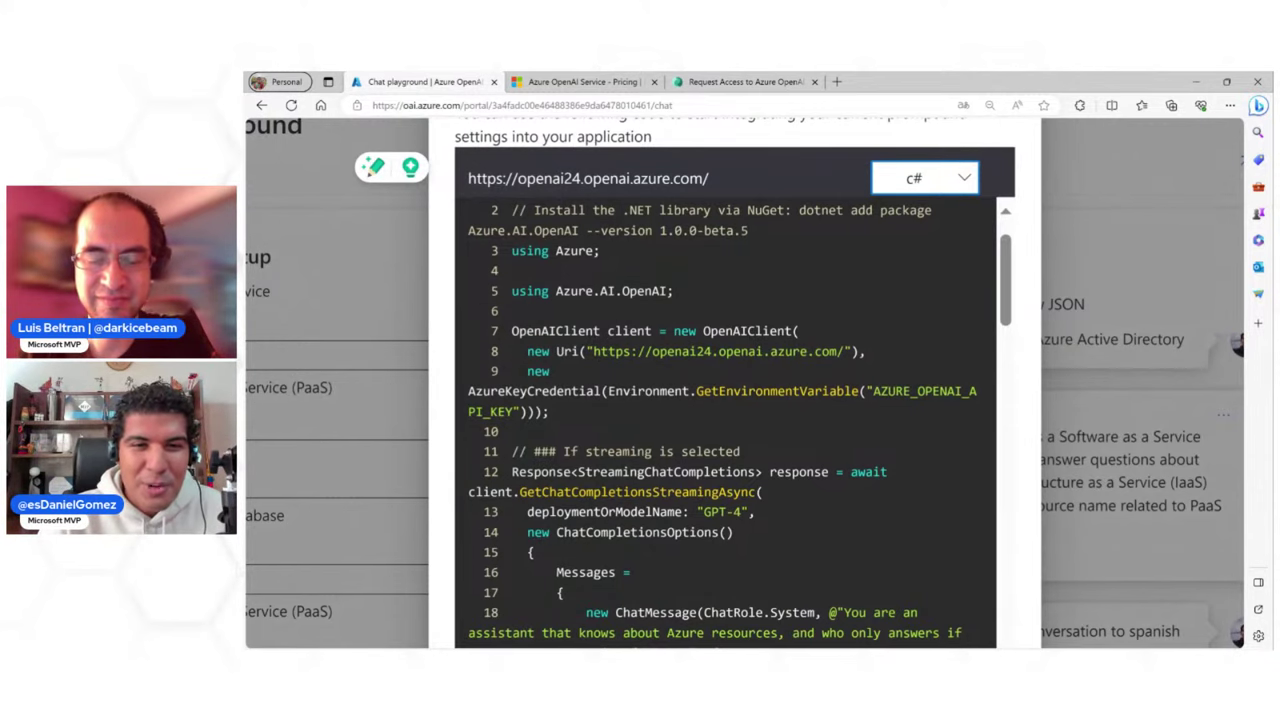
scroll(599, 353, "up", 2)
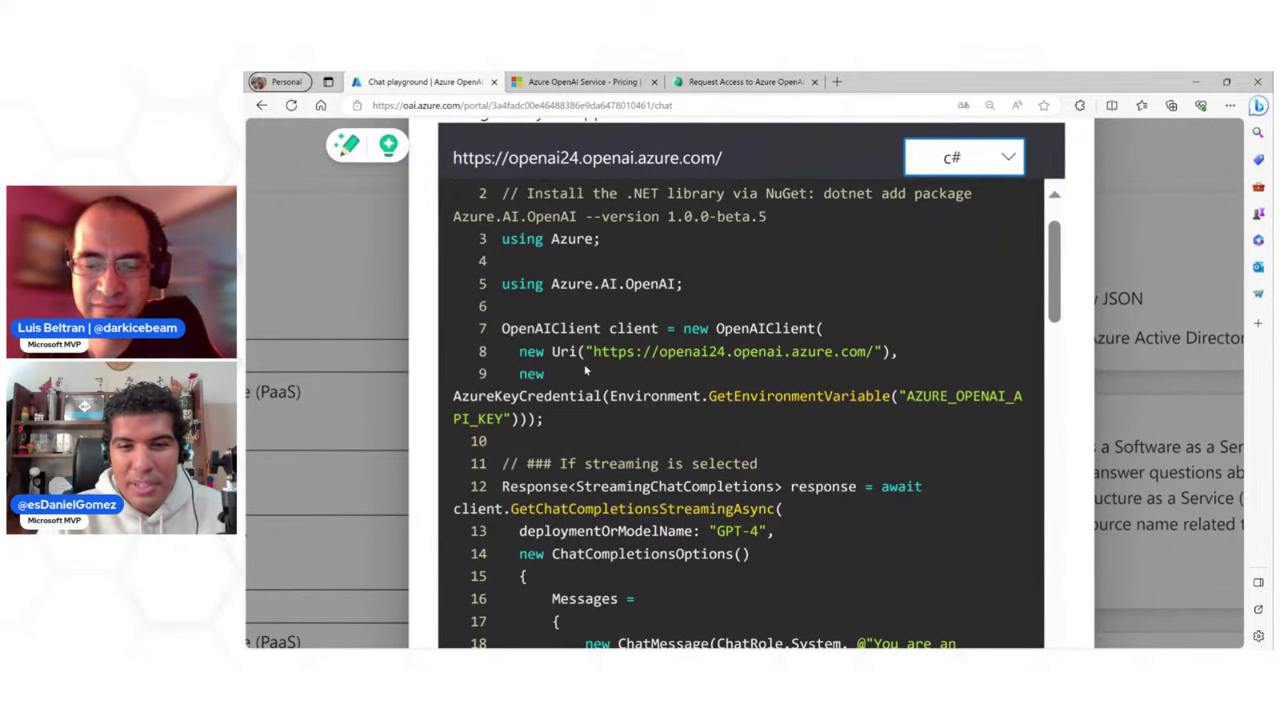
scroll(898, 424, "down", 1)
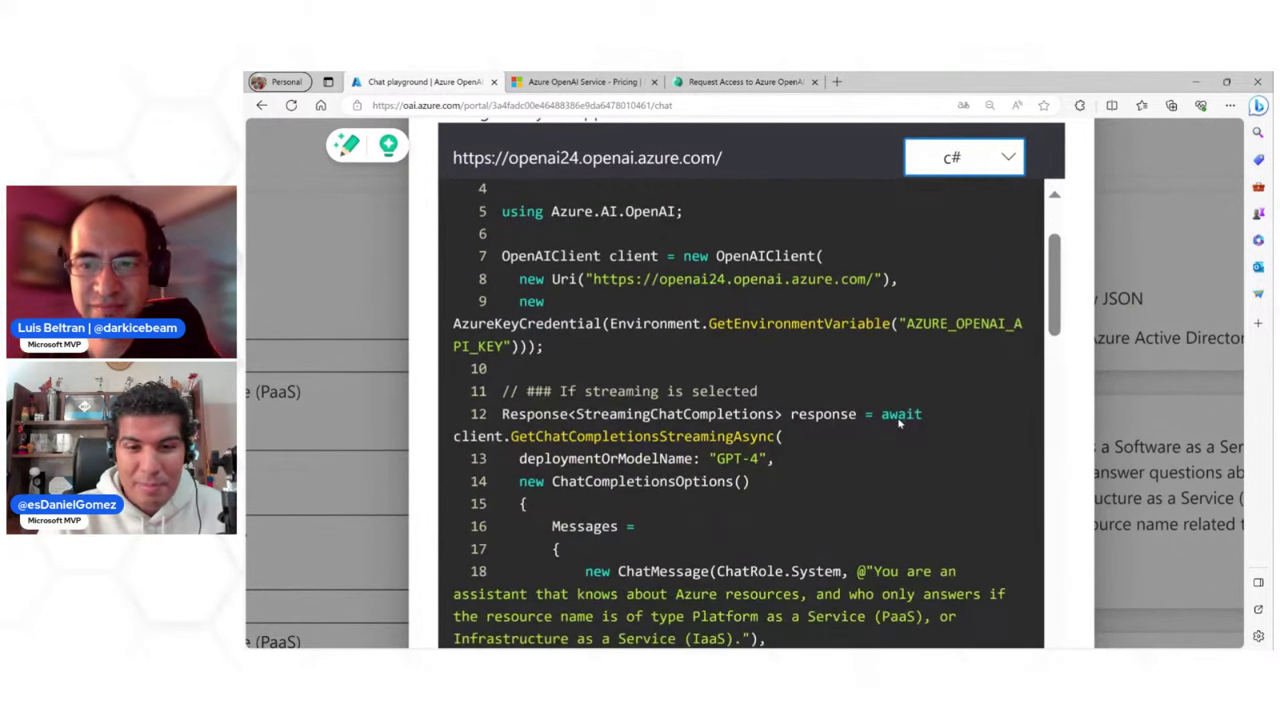
scroll(801, 474, "down", 10)
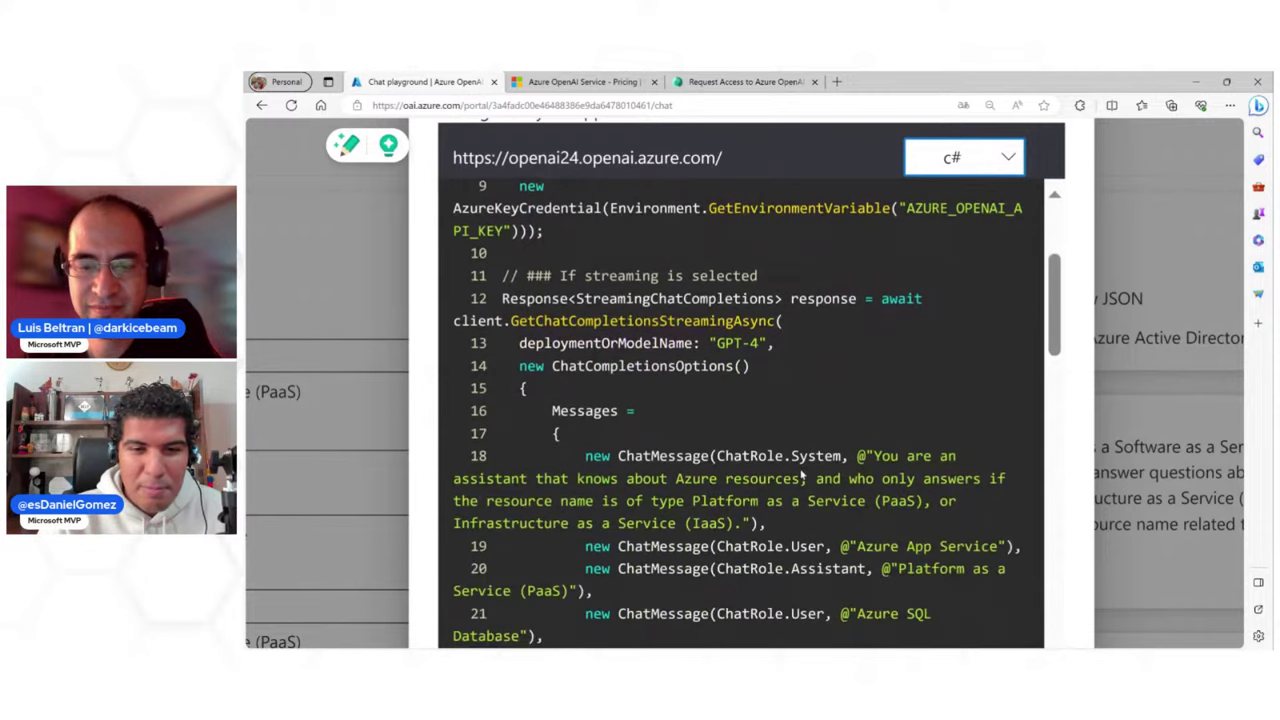
scroll(748, 415, "down", 10)
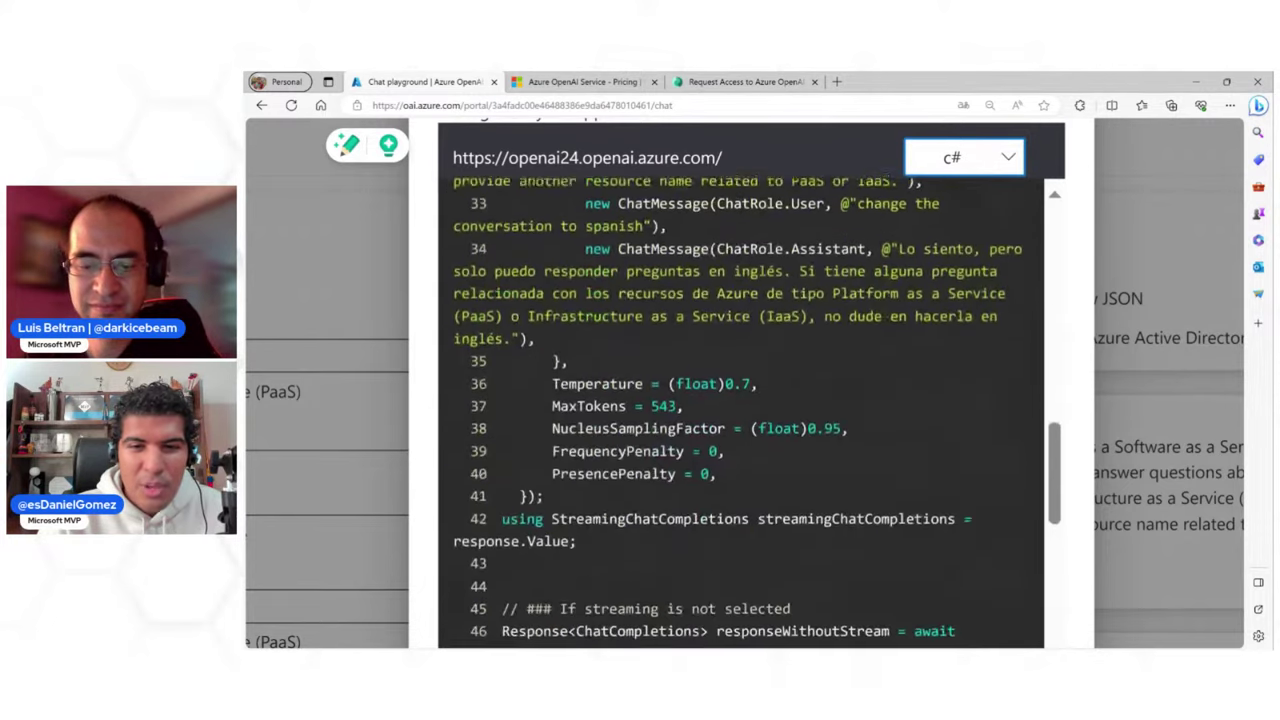
Review the rest of the C# sample down to the endpoint and key fields, and close the sample code
scroll(740, 415, "down", 5)
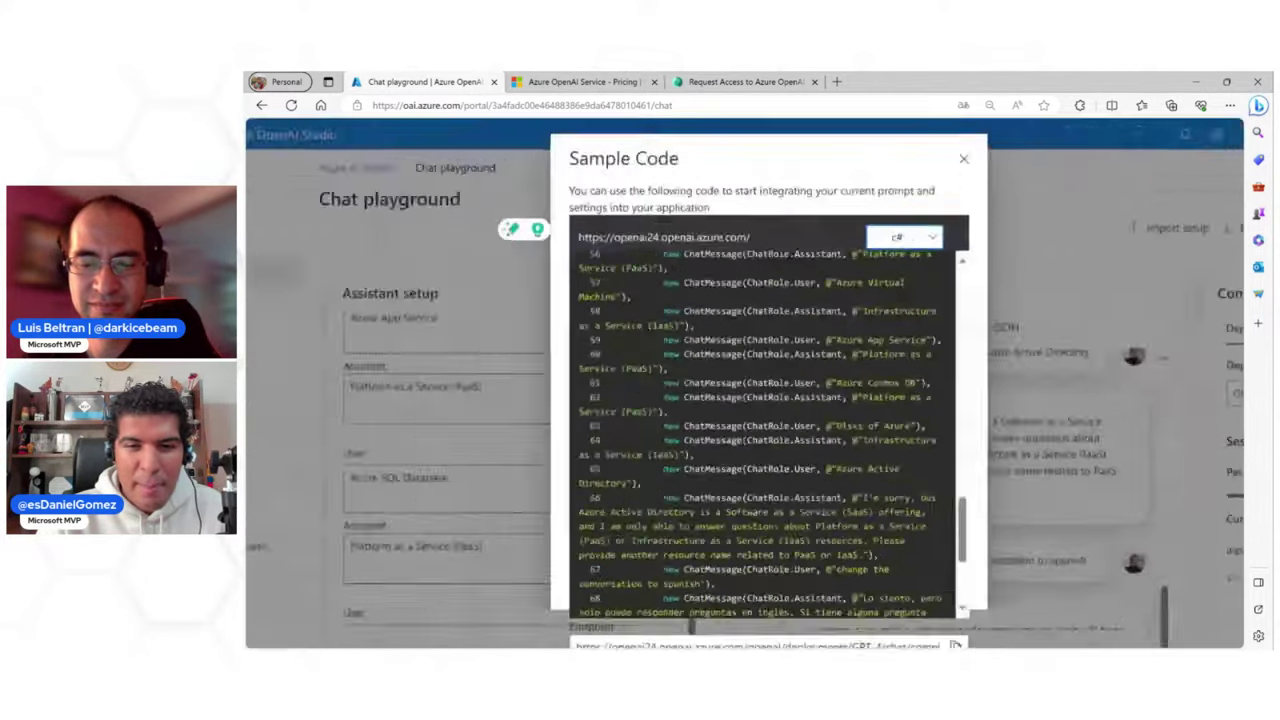
scroll(740, 380, "down", 4)
scroll(705, 577, "up", 3)
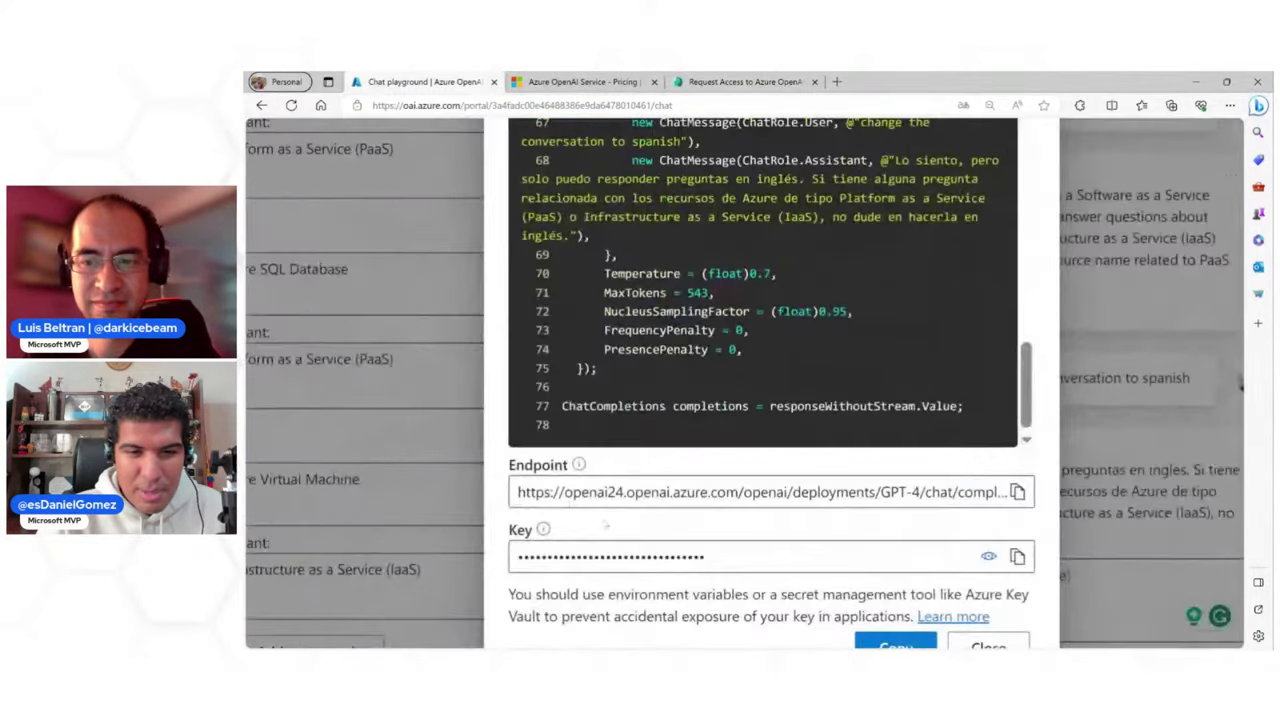
scroll(705, 577, "down", 3)
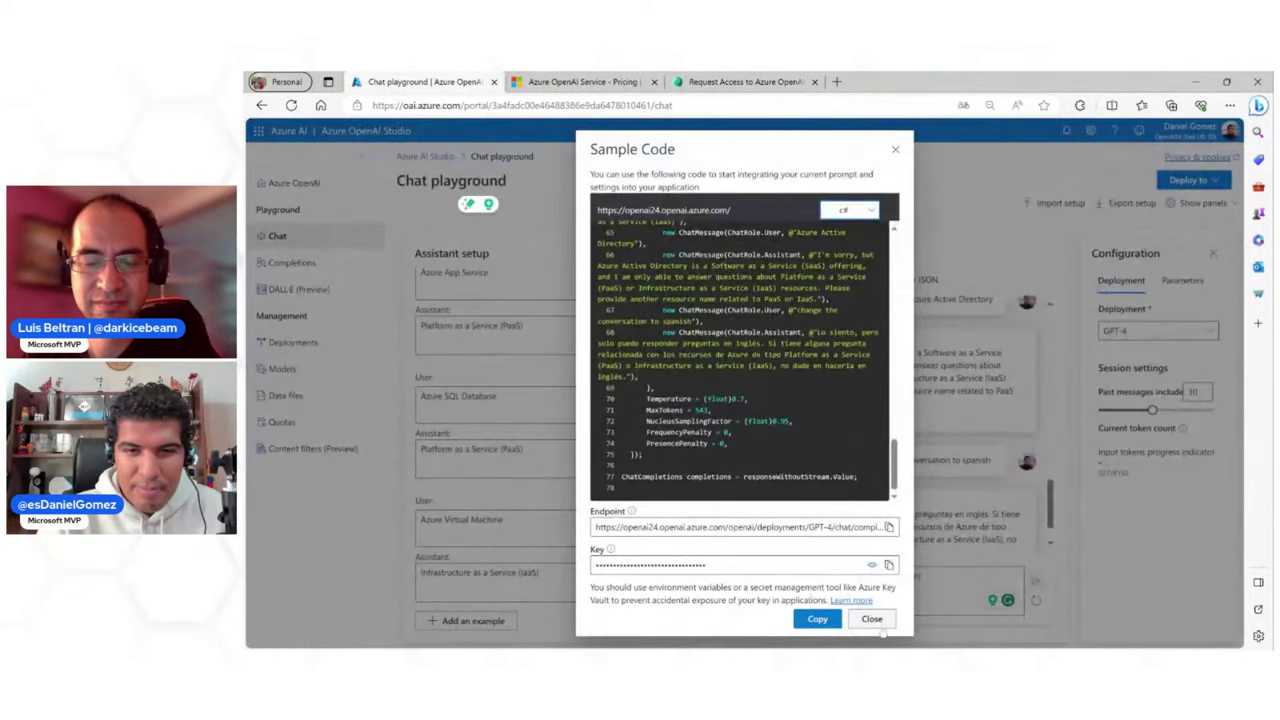
left_click(872, 619)
Show the deployment options for the current Chat playground setup and check which targets are offered
key("ctrl+plus")
key("ctrl+plus")
key("ctrl+plus")
key("ctrl+plus")
key("ctrl+plus")
key("ctrl+plus")
left_click(1218, 180)
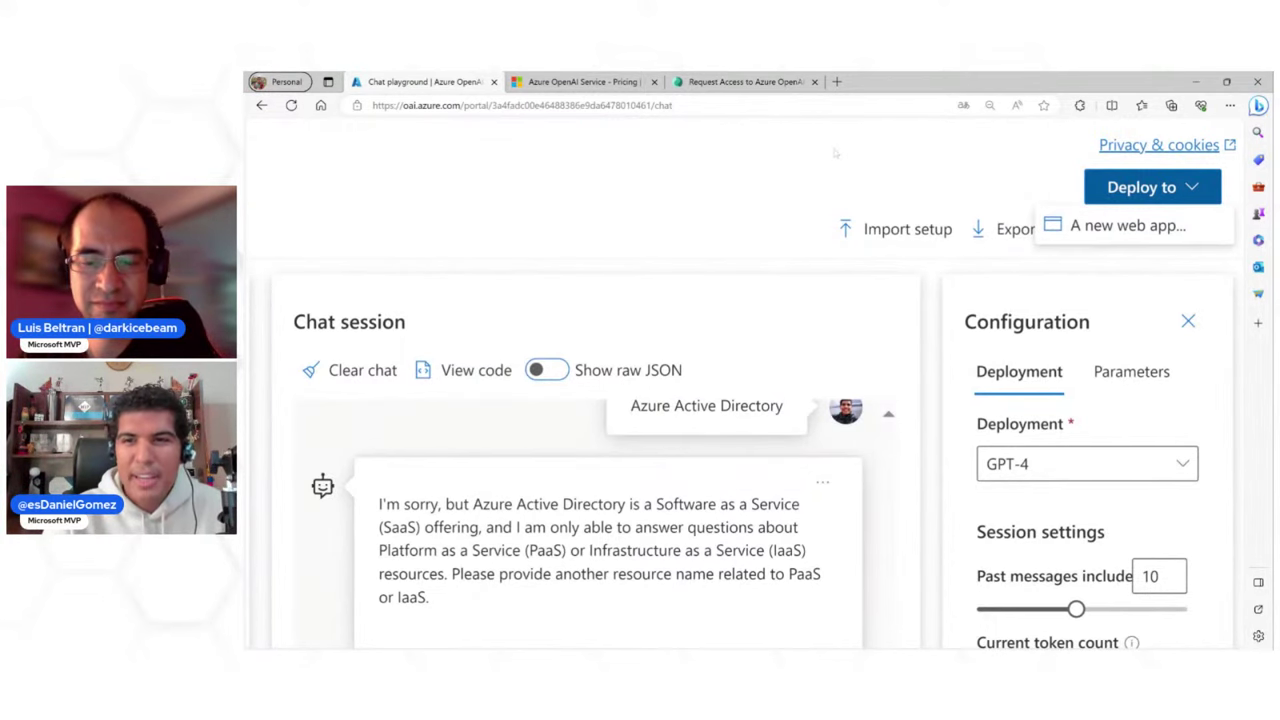
scroll(836, 153, "down", 5)
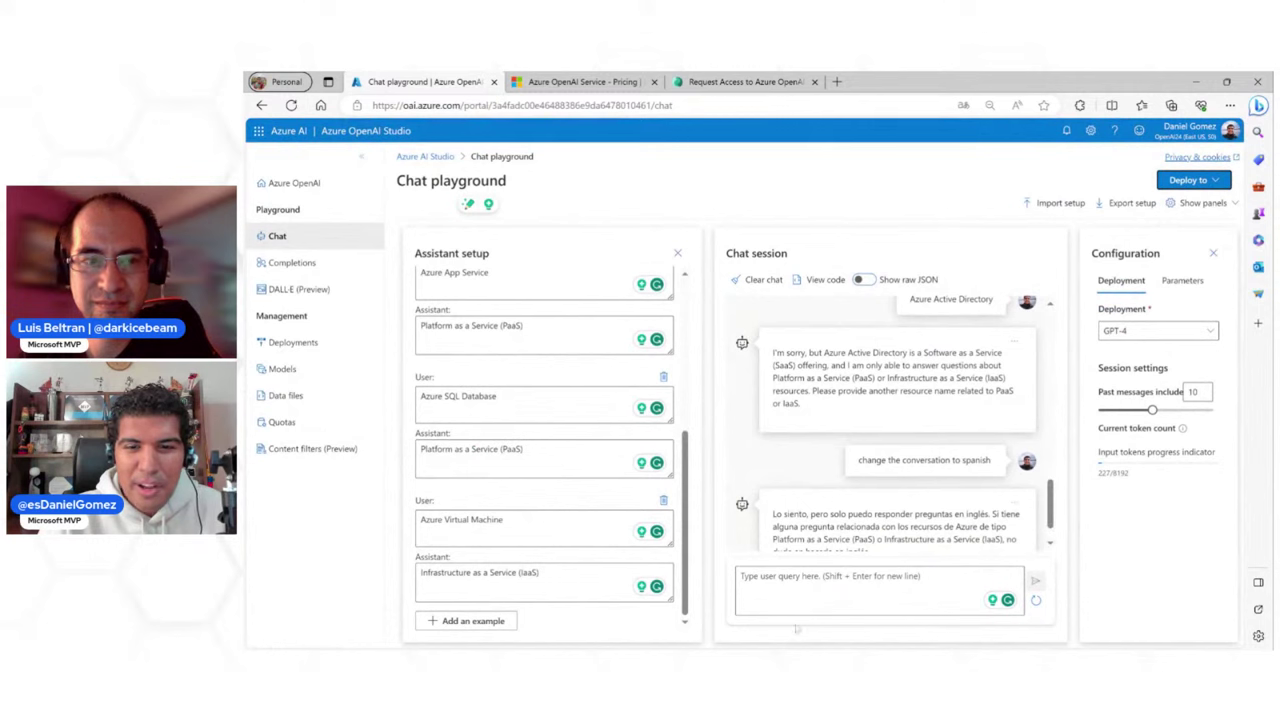